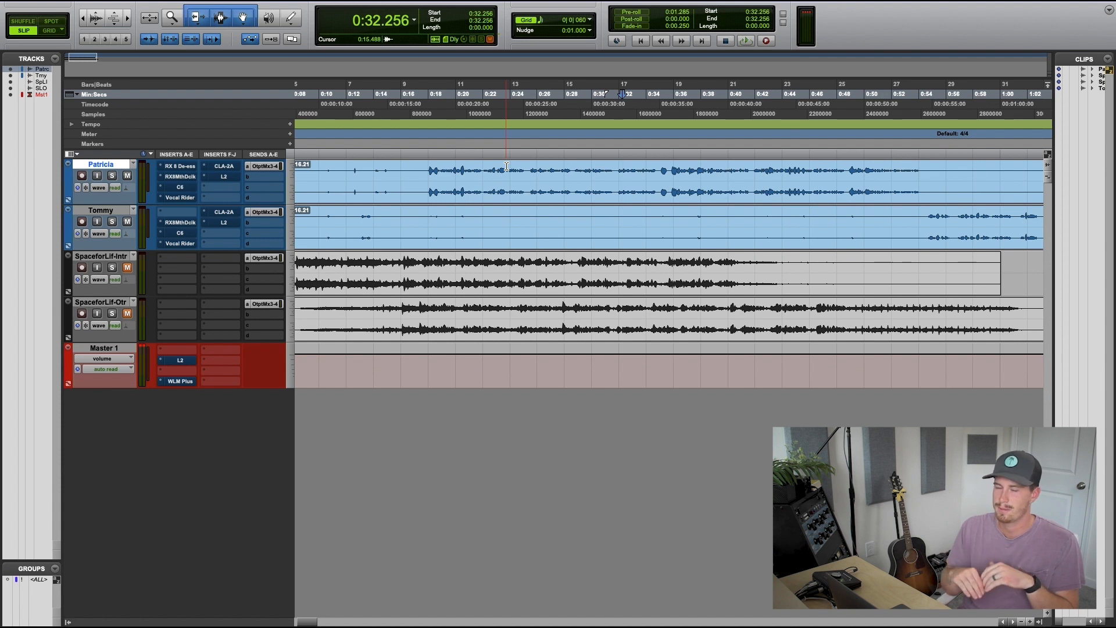
# Step: Play the session from about 0:28.5 to listen for bleed on the second vocal track
pyautogui.hscroll(3, 506, 167)
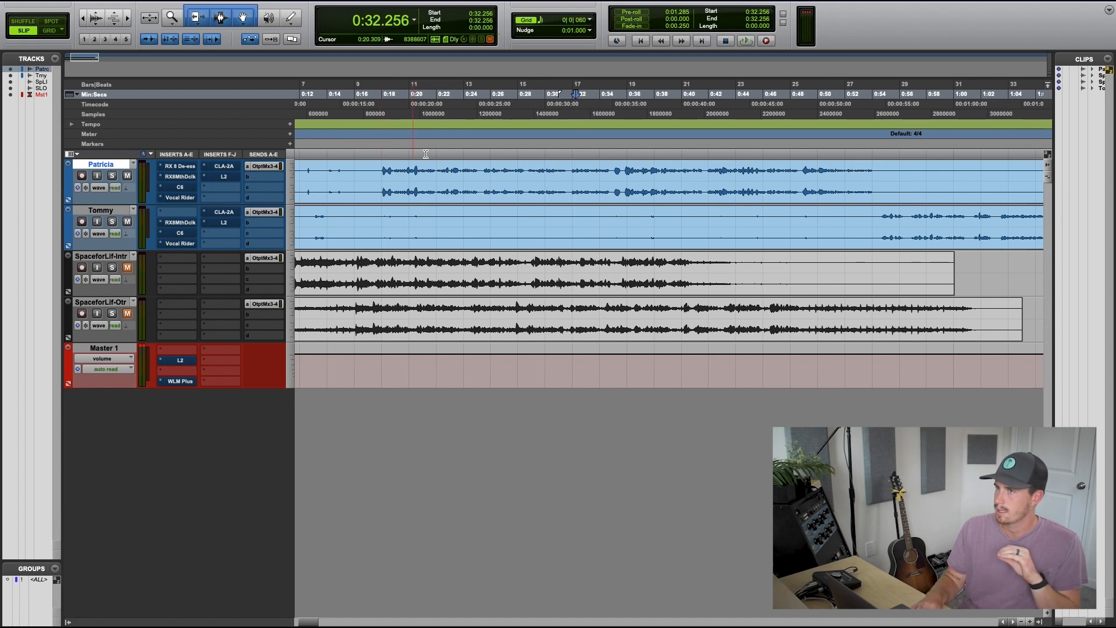
pyautogui.hscroll(20, 425, 154)
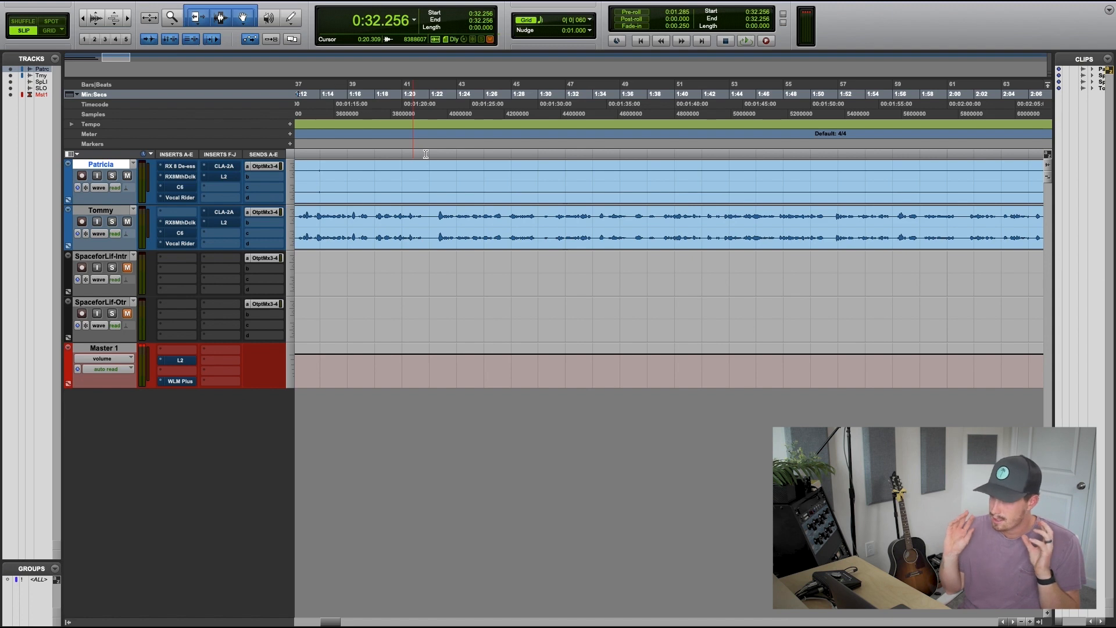
pyautogui.hscroll(-20, 425, 155)
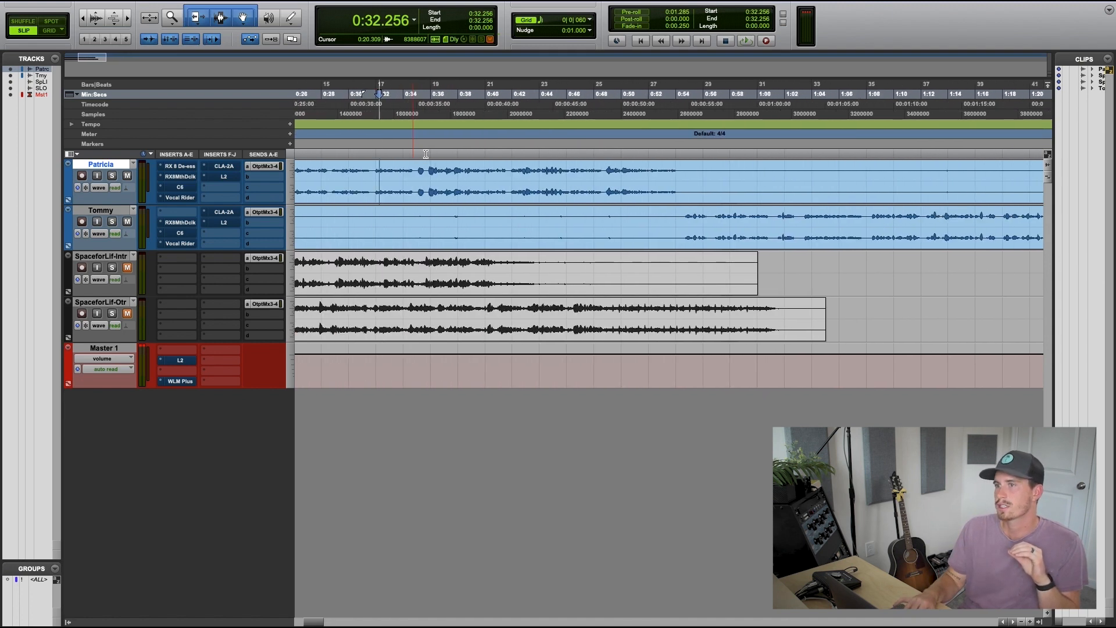
pyautogui.click(427, 154)
pyautogui.press('space')
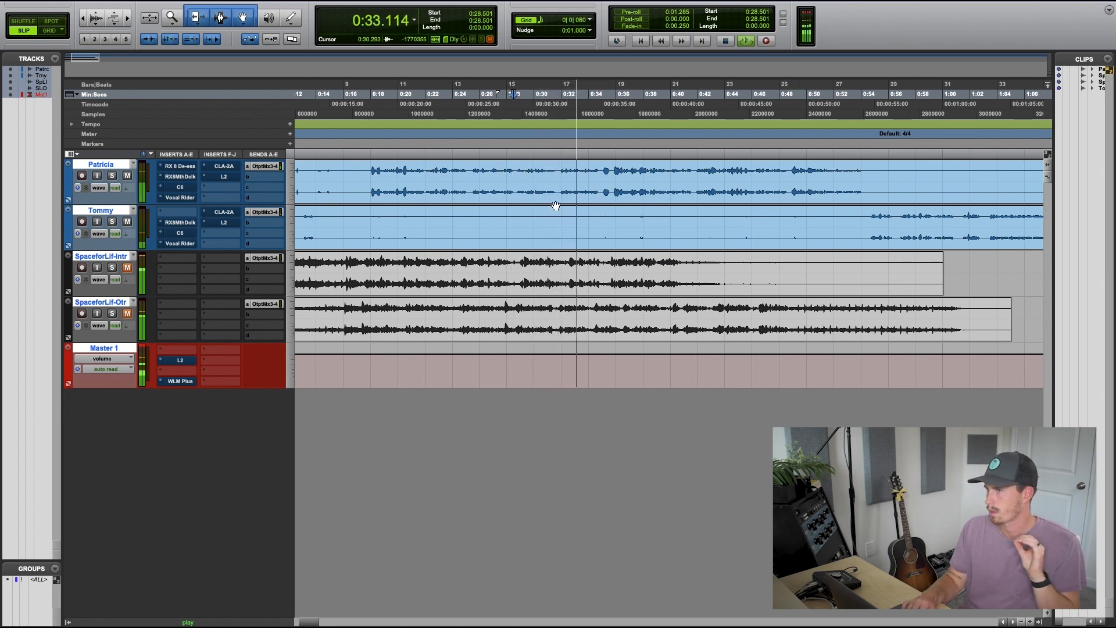
pyautogui.hscroll(5, 567, 213)
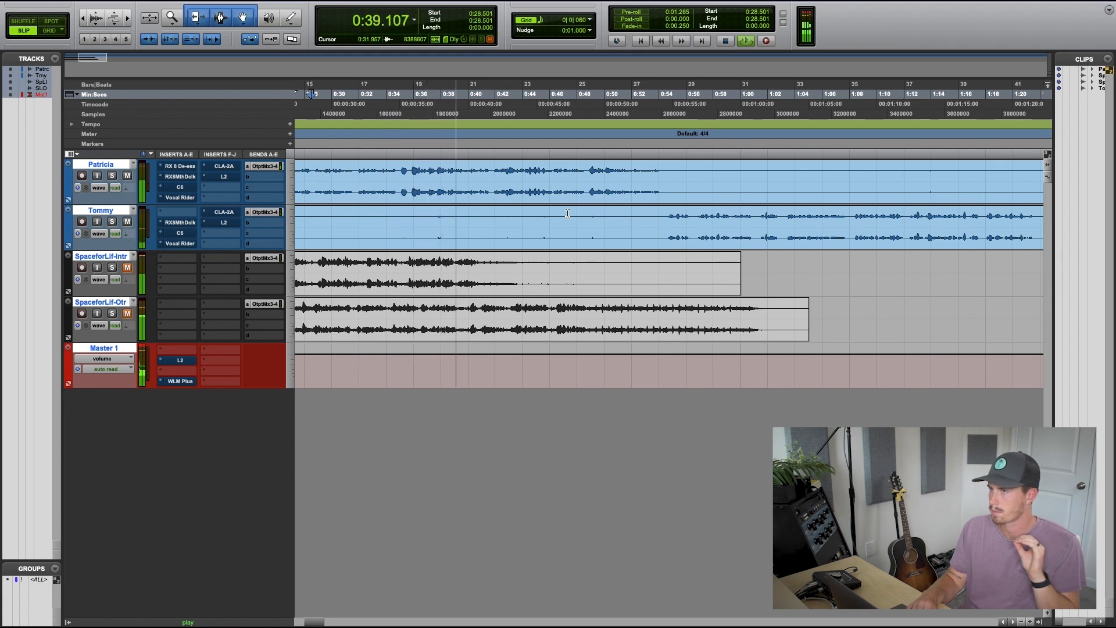
pyautogui.press('space')
# Step: Zoom in on the waveforms around 0:37.888 and audition the passage from about 0:38.7
pyautogui.click(439, 156)
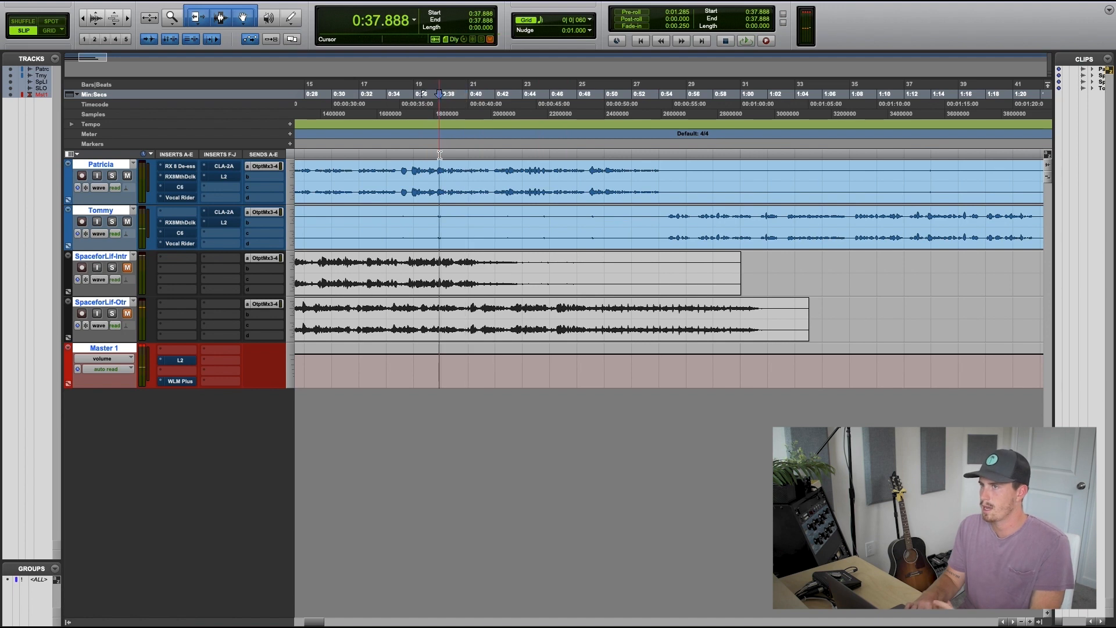
pyautogui.press('super+]')
pyautogui.press('super+]')
pyautogui.press('super+]')
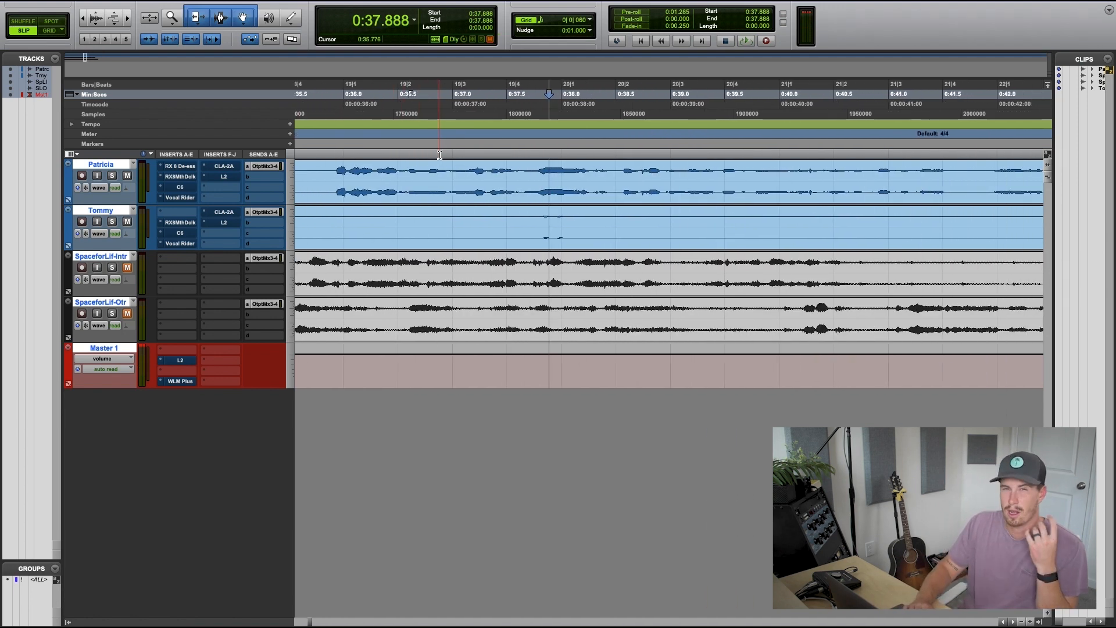
pyautogui.press('super+]')
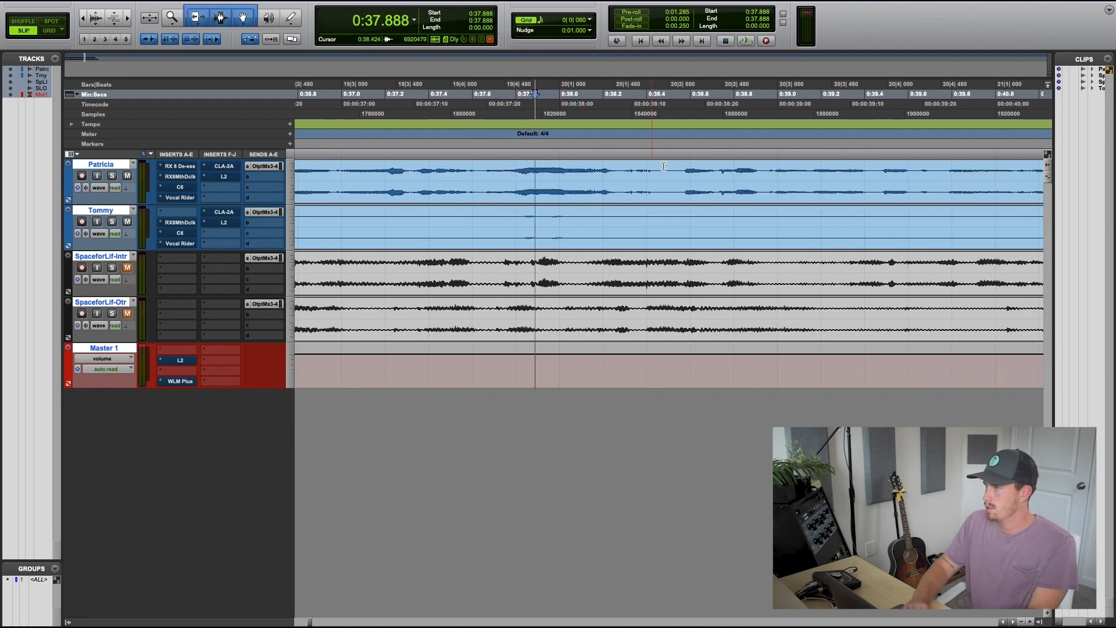
pyautogui.click(708, 156)
pyautogui.press('space')
pyautogui.press('space')
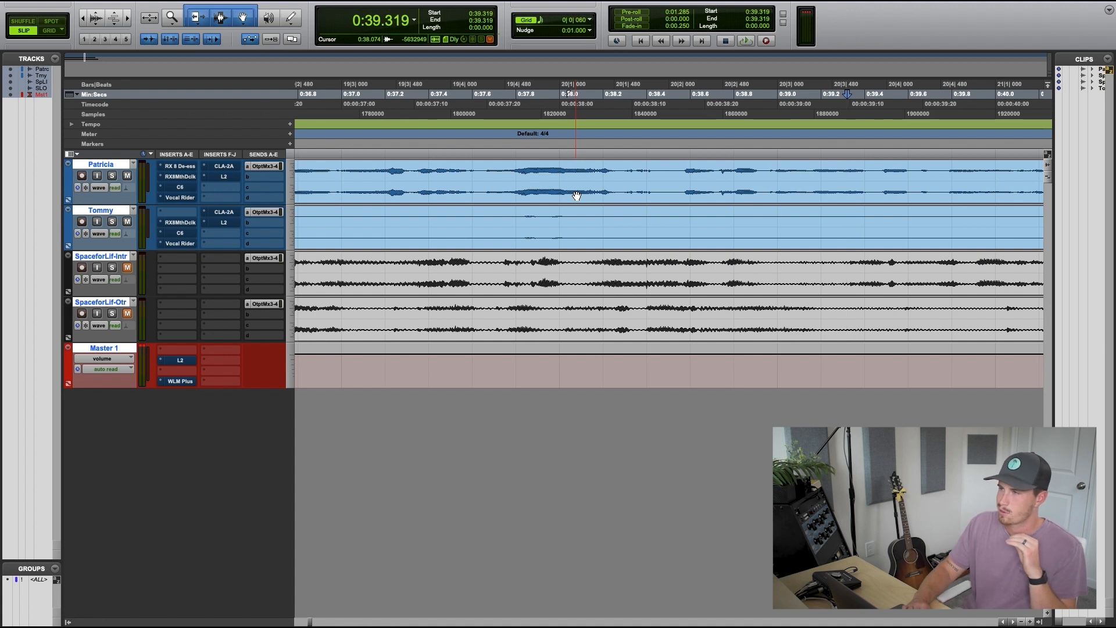
# Step: Split the first vocal track's clip at 0:38.746
pyautogui.click(718, 167)
pyautogui.press('super+bracketright')
pyautogui.press('super+bracketright')
pyautogui.press('super+bracketright')
pyautogui.hscroll(2, 722, 170)
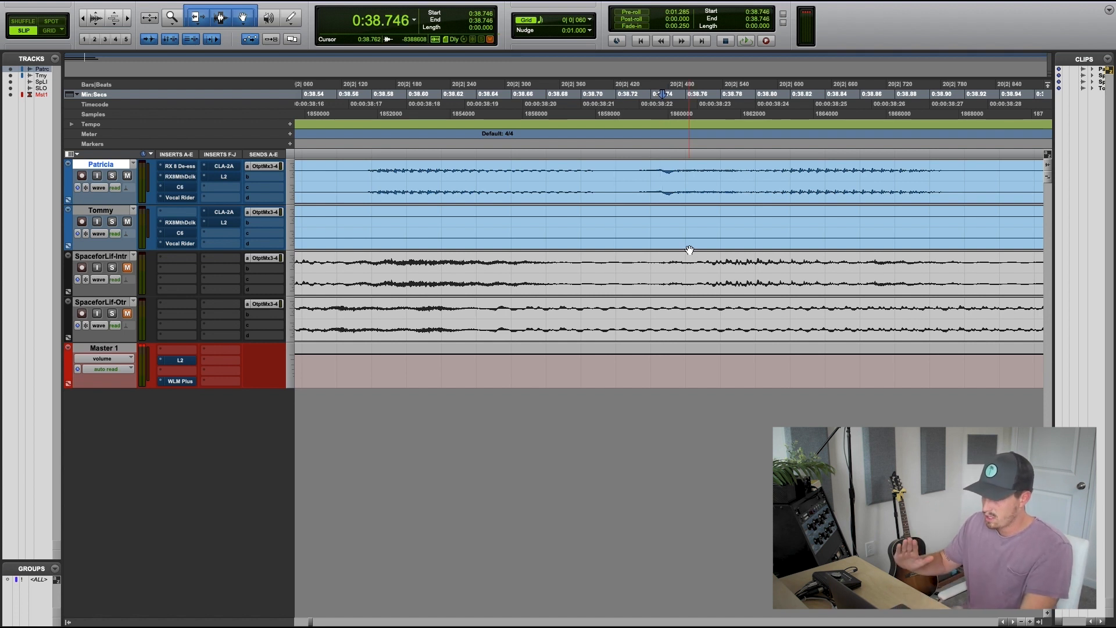
pyautogui.press('super+e')
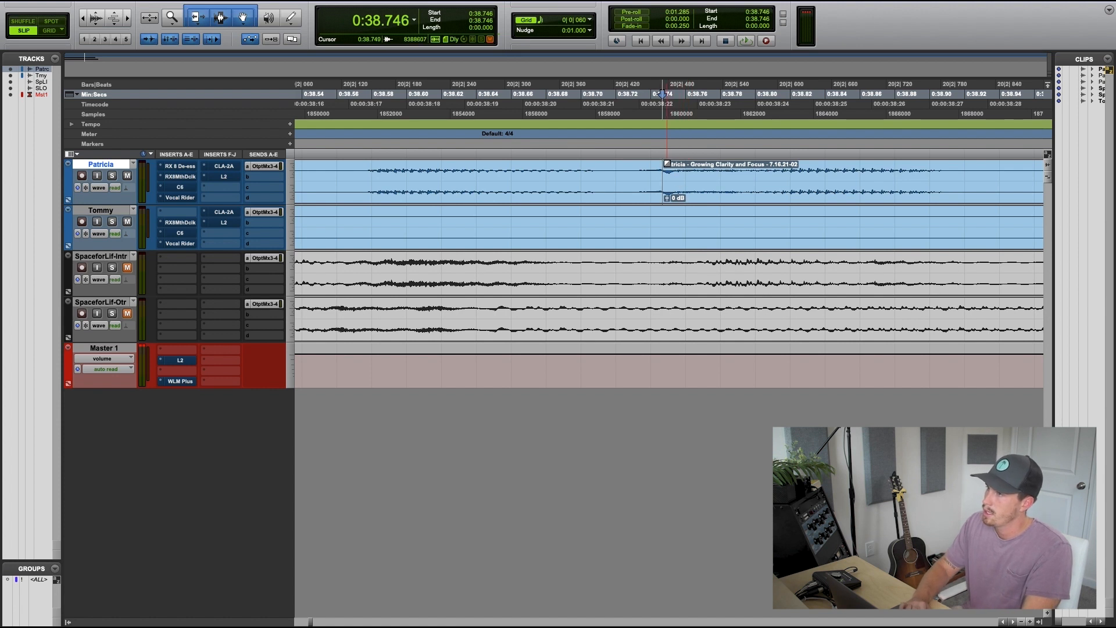
# Step: Add a fade-in about 10 ms long and a short fade-out on the two sides of the split
pyautogui.click(667, 164)
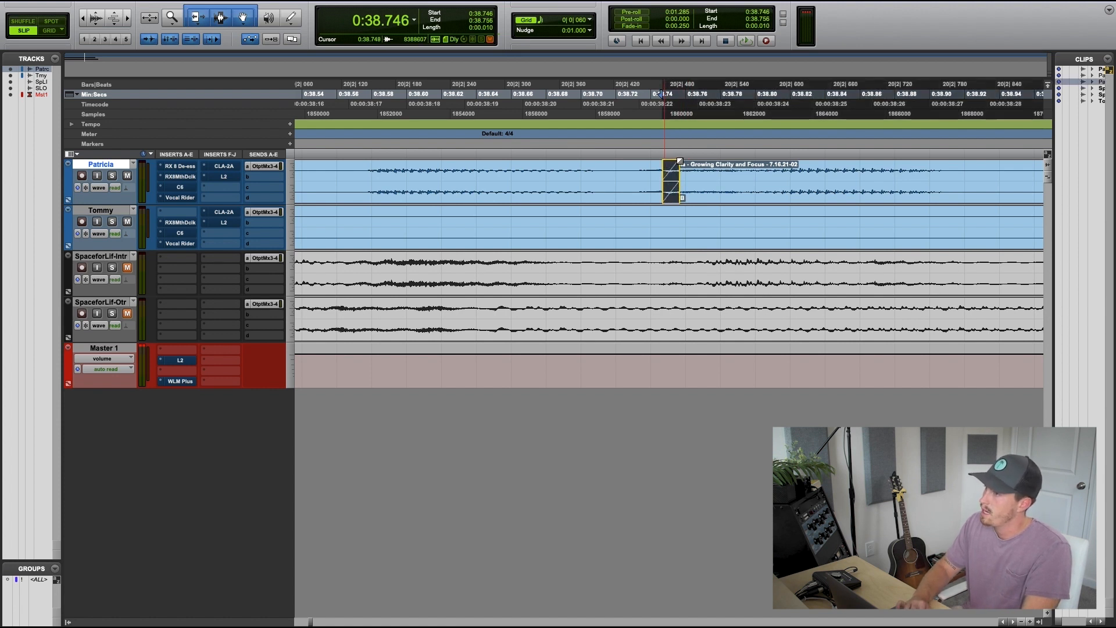
pyautogui.moveTo(680, 161); pyautogui.dragTo(679, 160)
pyautogui.click(661, 163)
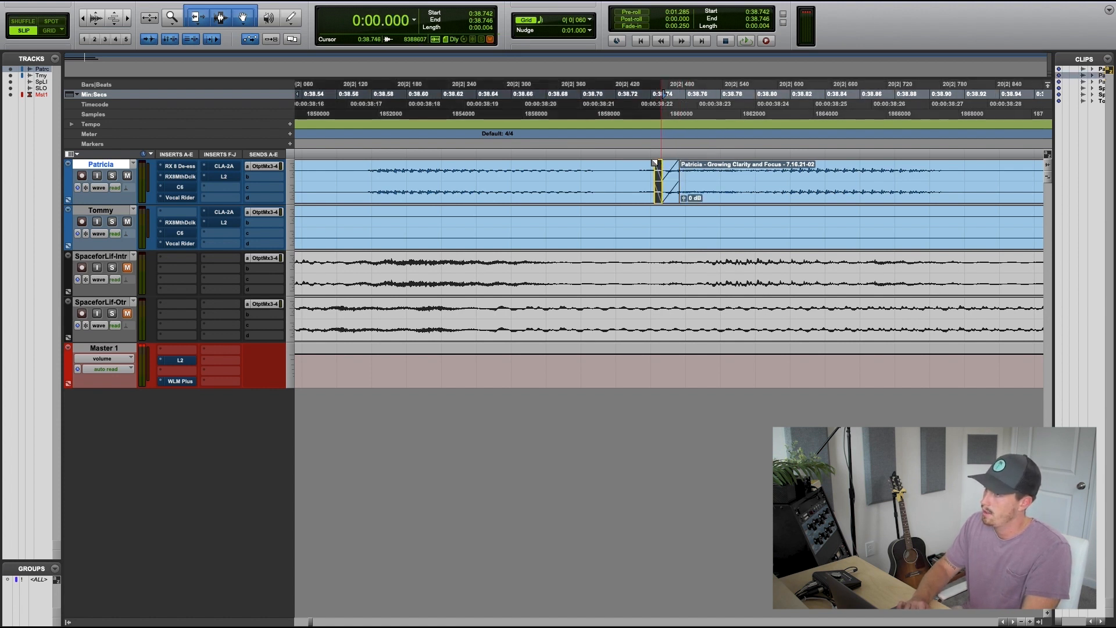
# Step: Play across the faded split from 0:38.617 to check the edit
pyautogui.click(438, 156)
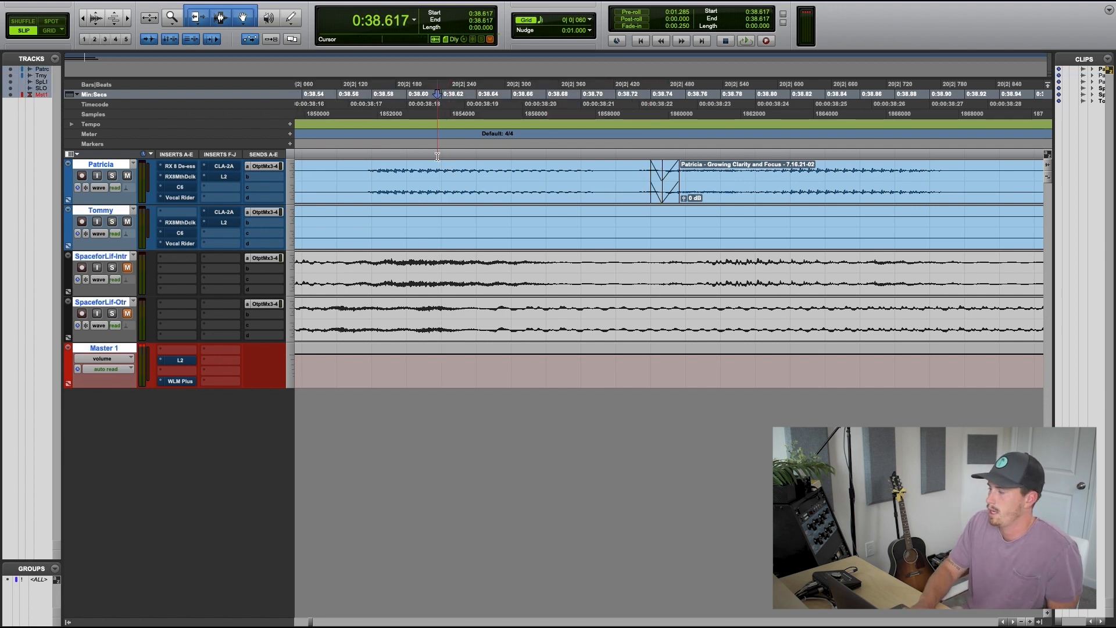
pyautogui.press('space')
pyautogui.press('space')
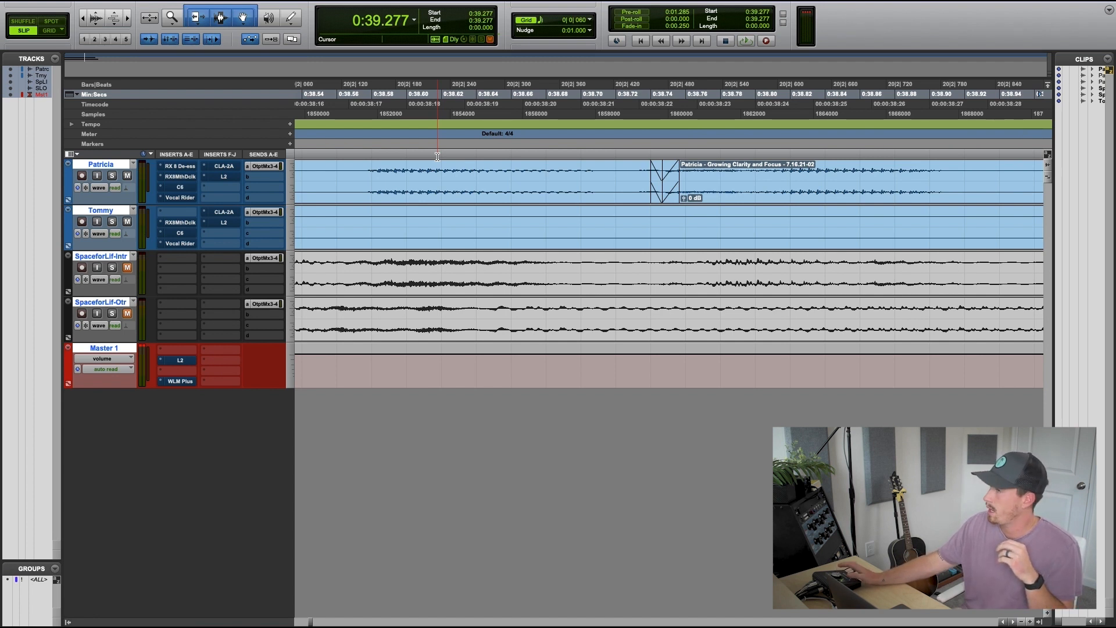
# Step: Zoom the timeline out and briefly audition the passage before the split from 0:36.277
pyautogui.hscroll(-10, 525, 220)
pyautogui.press('super+[')
pyautogui.press('super+[')
pyautogui.press('super+[')
pyautogui.press('super+[')
pyautogui.press('super+[')
pyautogui.hscroll(-5, 524, 220)
pyautogui.hscroll(5, 524, 221)
pyautogui.hscroll(-3, 524, 220)
pyautogui.click(685, 155)
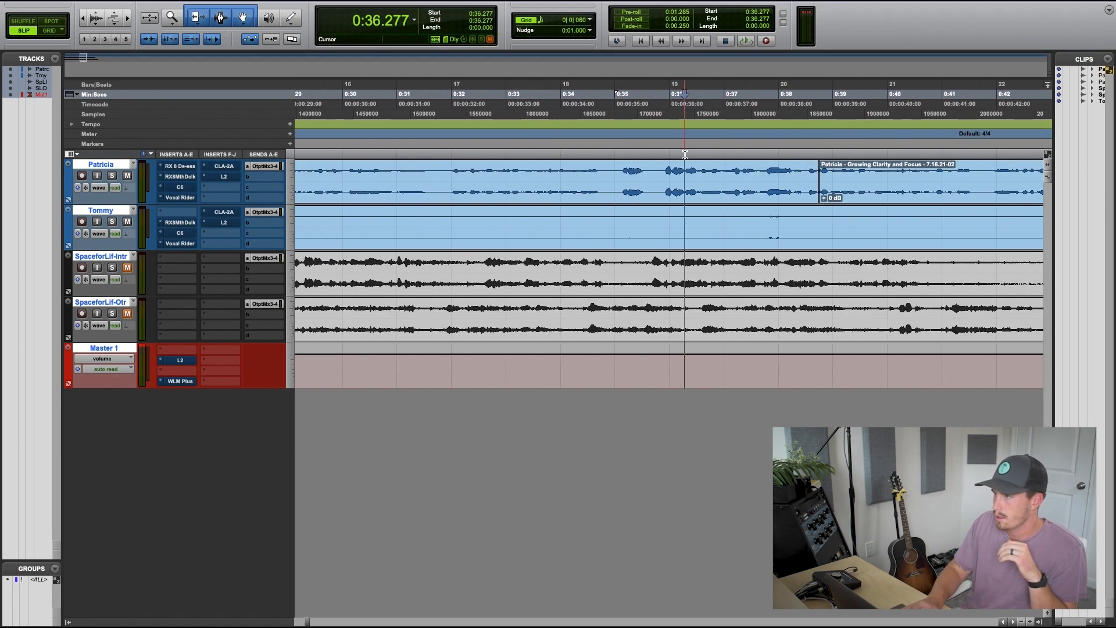
pyautogui.press('space')
pyautogui.press('space')
# Step: Play from 0:57.824 to review the section where the second vocal track is speaking
pyautogui.hscroll(10, 685, 155)
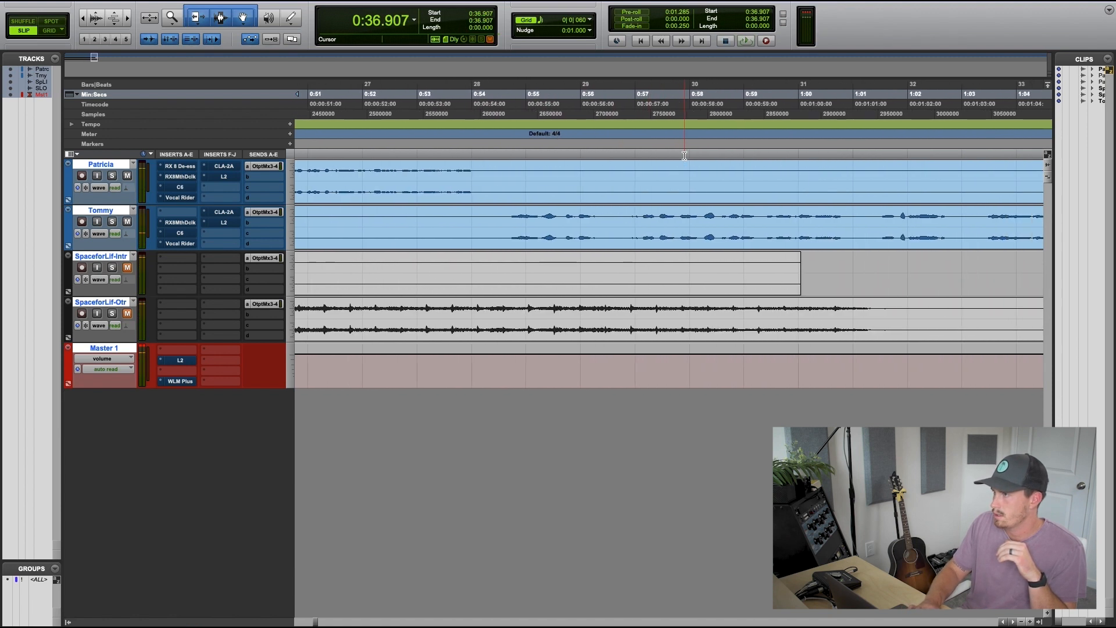
pyautogui.click(640, 151)
pyautogui.press('space')
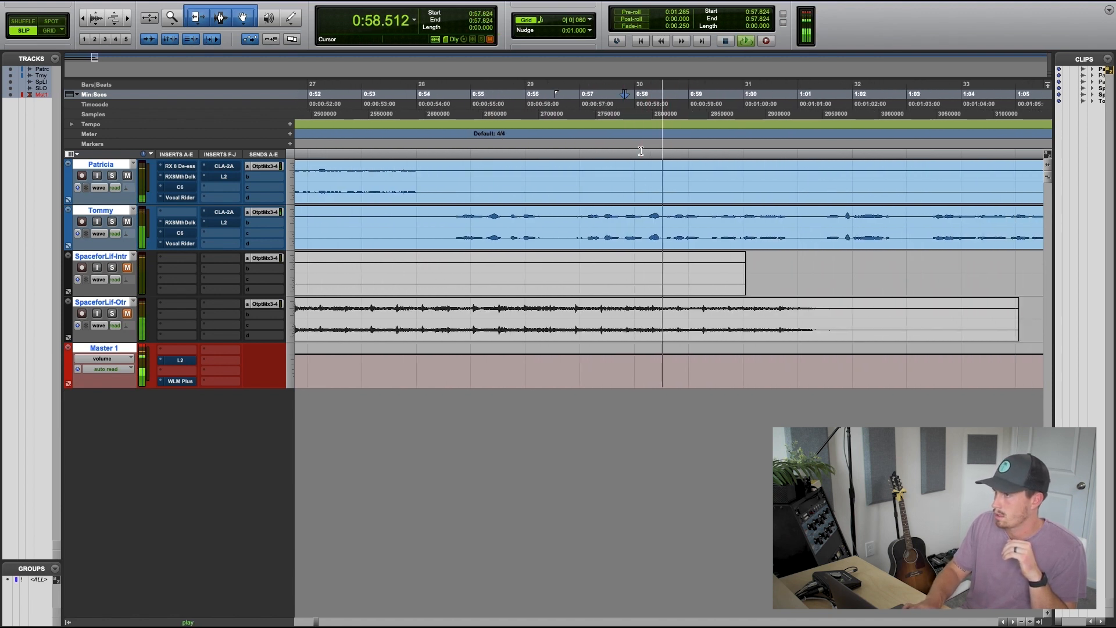
pyautogui.hscroll(3, 641, 151)
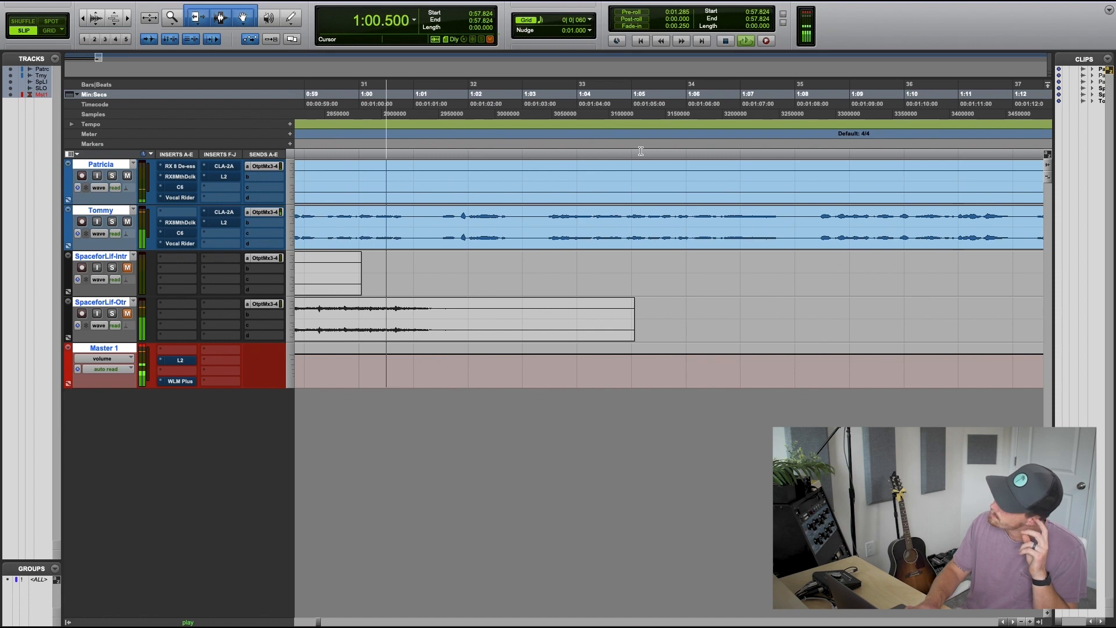
pyautogui.hscroll(-3, 641, 151)
pyautogui.hscroll(3, 641, 151)
pyautogui.hscroll(-3, 641, 151)
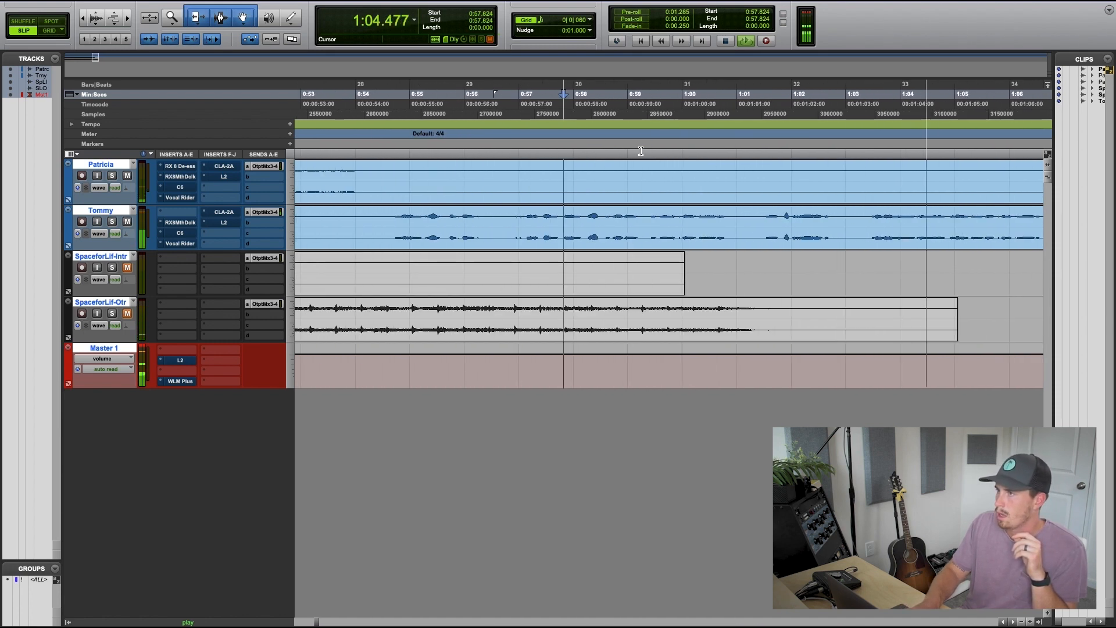
pyautogui.press('space')
# Step: Play the first vocal track's passage leading up to the split from 0:35.136
pyautogui.hscroll(-8, 641, 152)
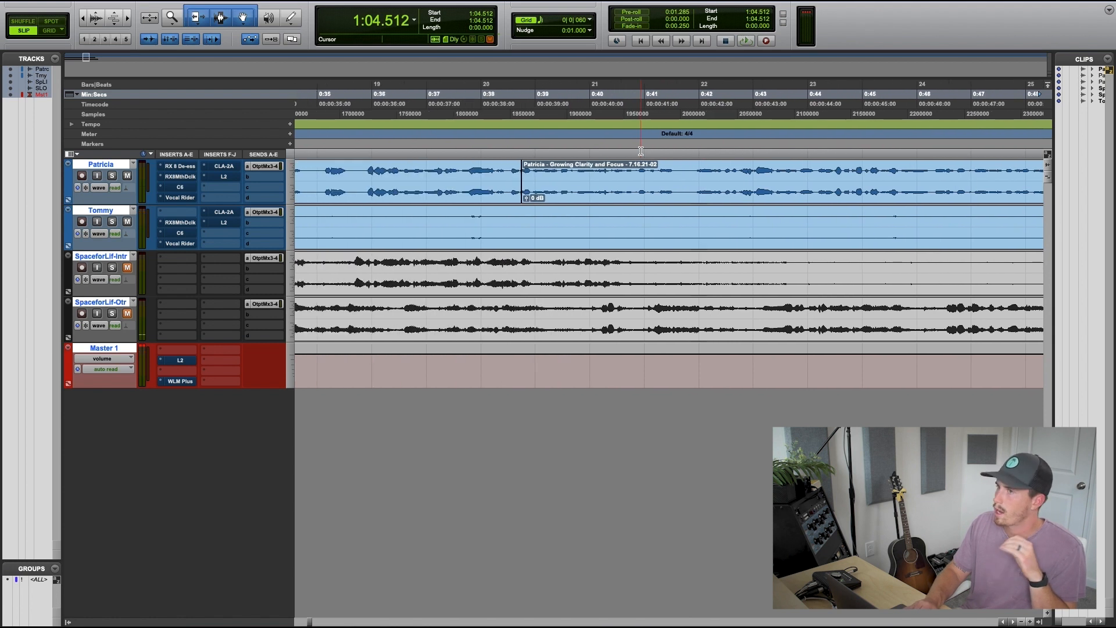
pyautogui.hscroll(-2, 641, 151)
pyautogui.hscroll(-2, 641, 151)
pyautogui.click(697, 152)
pyautogui.press('space')
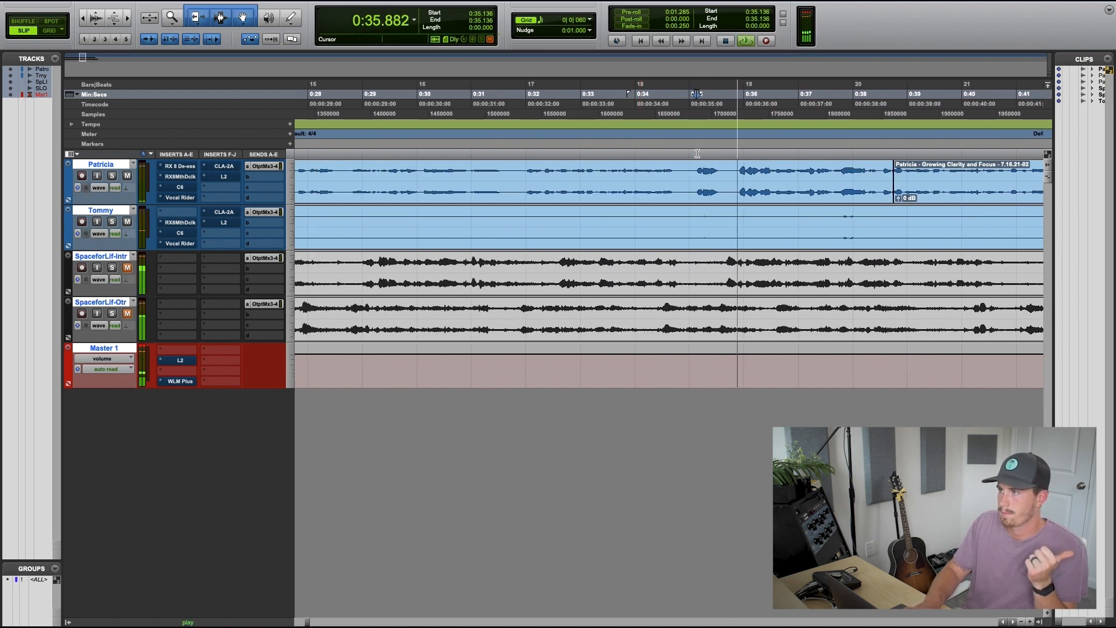
pyautogui.hscroll(3, 697, 153)
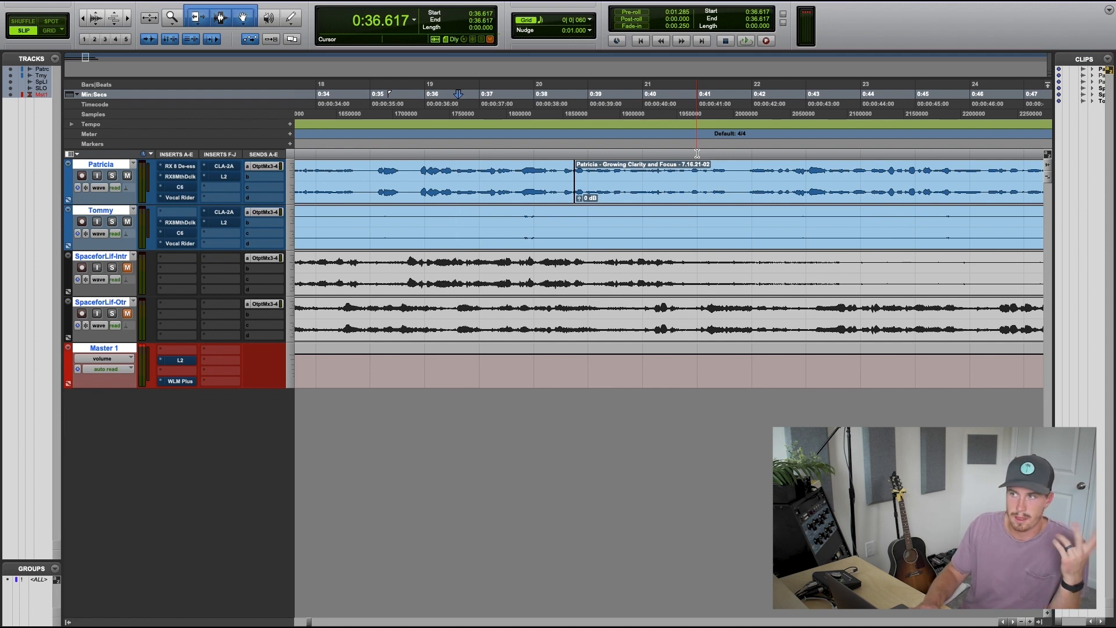
# Step: Look over the rest of the timeline, then audition the first vocal track's opening passage from 0:18.720
pyautogui.hscroll(10, 697, 154)
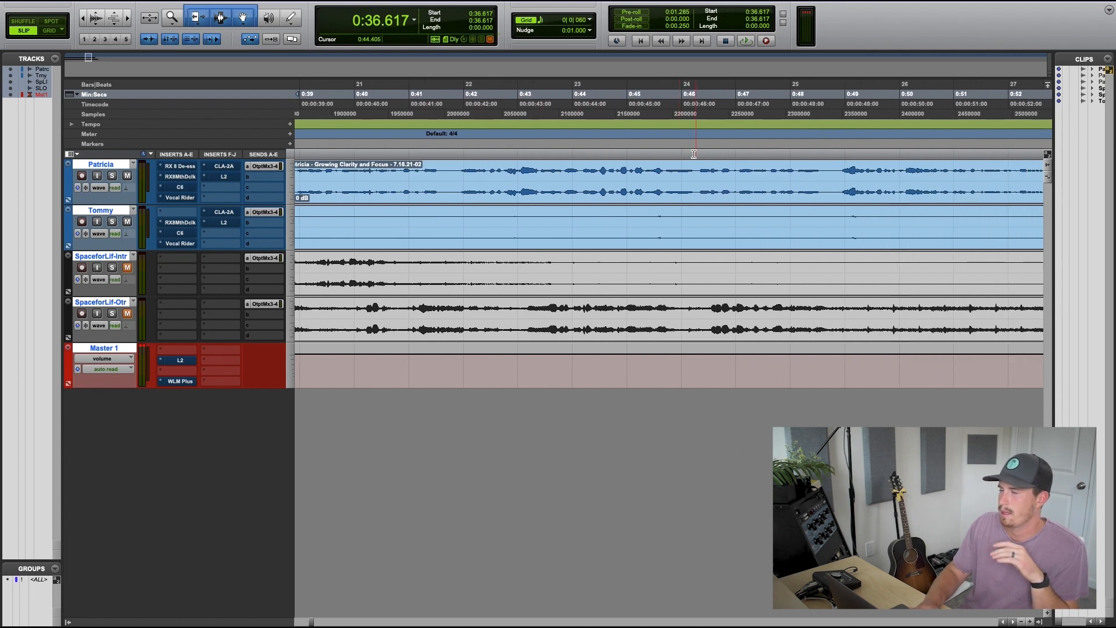
pyautogui.hscroll(-12, 694, 155)
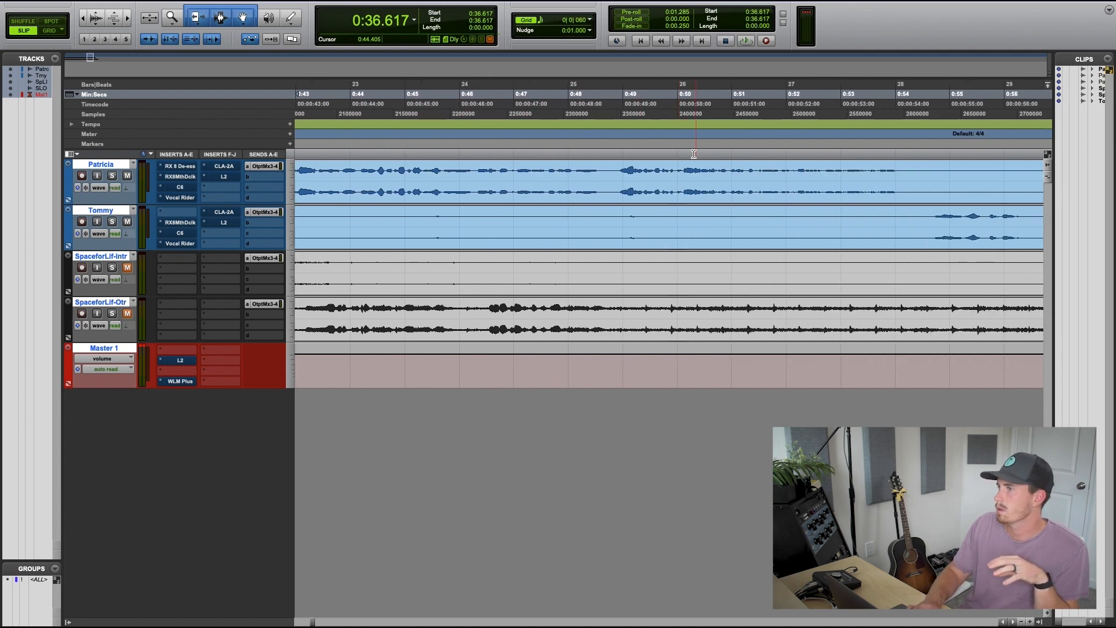
pyautogui.hscroll(-15, 691, 154)
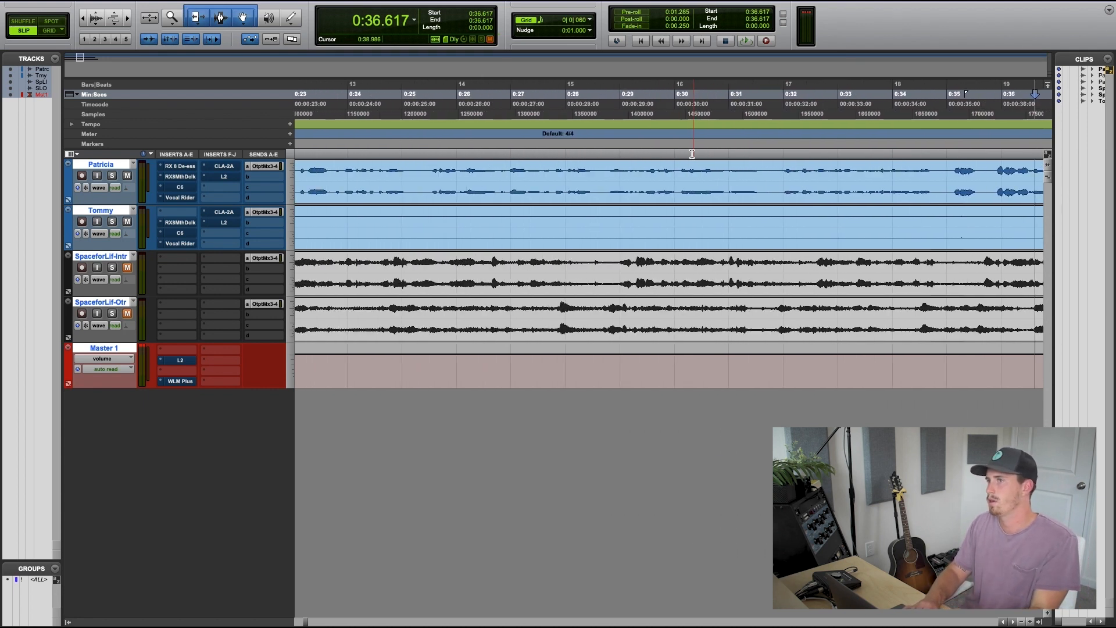
pyautogui.click(384, 157)
pyautogui.press('space')
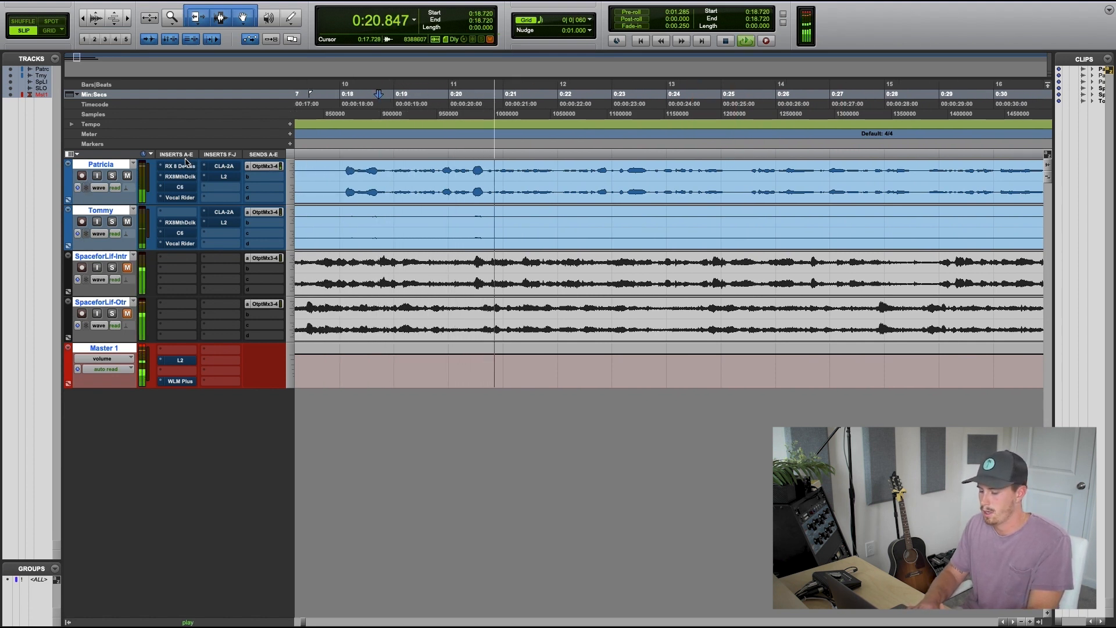
pyautogui.press('space')
# Step: Open the RX 8 De-ess plug-in on the first vocal track and start playback from 0:19.818
pyautogui.click(181, 168)
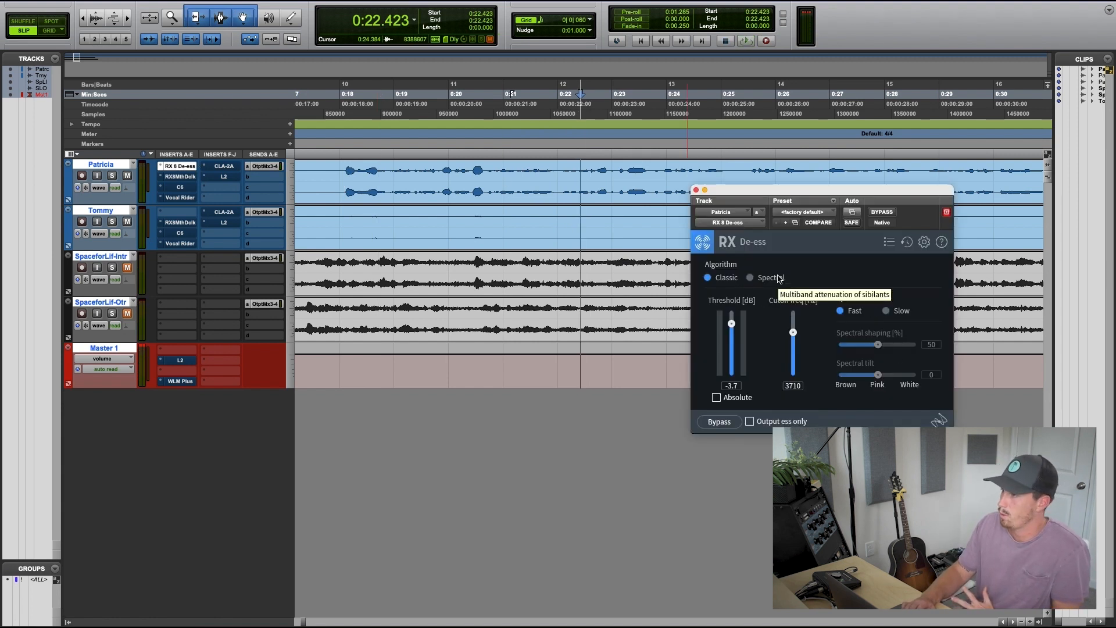
pyautogui.click(438, 157)
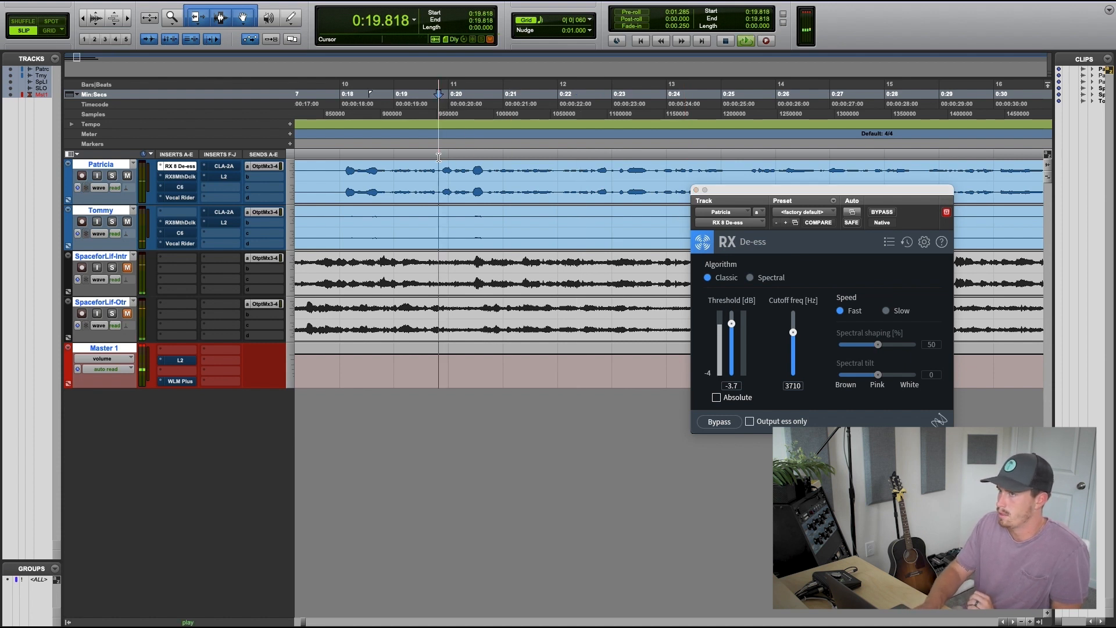
pyautogui.press('space')
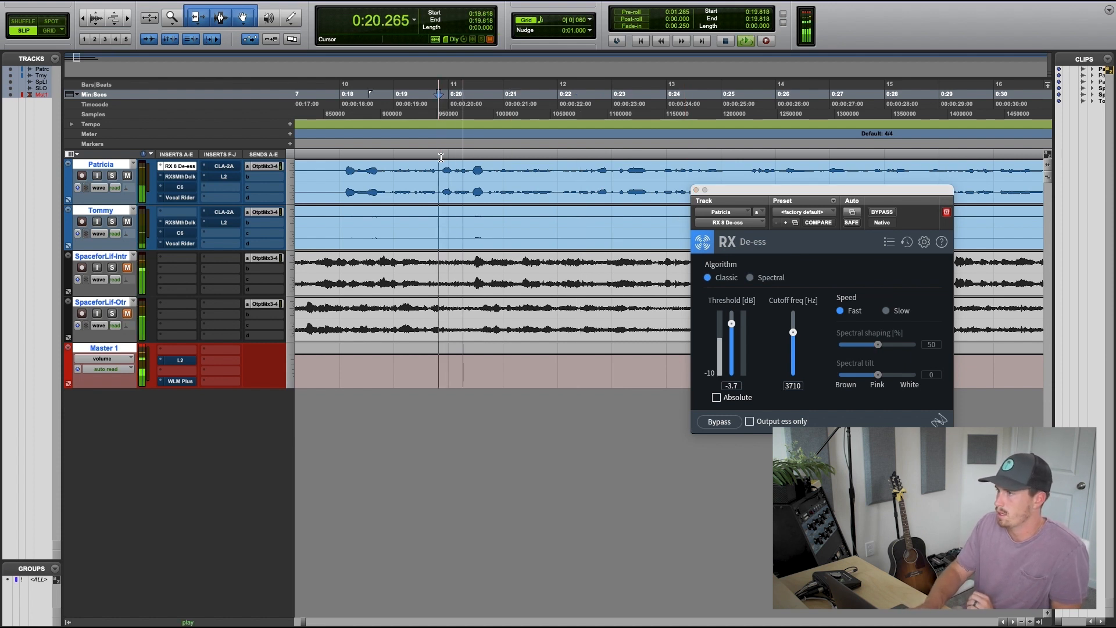
# Step: Monitor only the sibilance in De-ess, with the second vocal track muted, and replay from 0:19.840
pyautogui.click(750, 421)
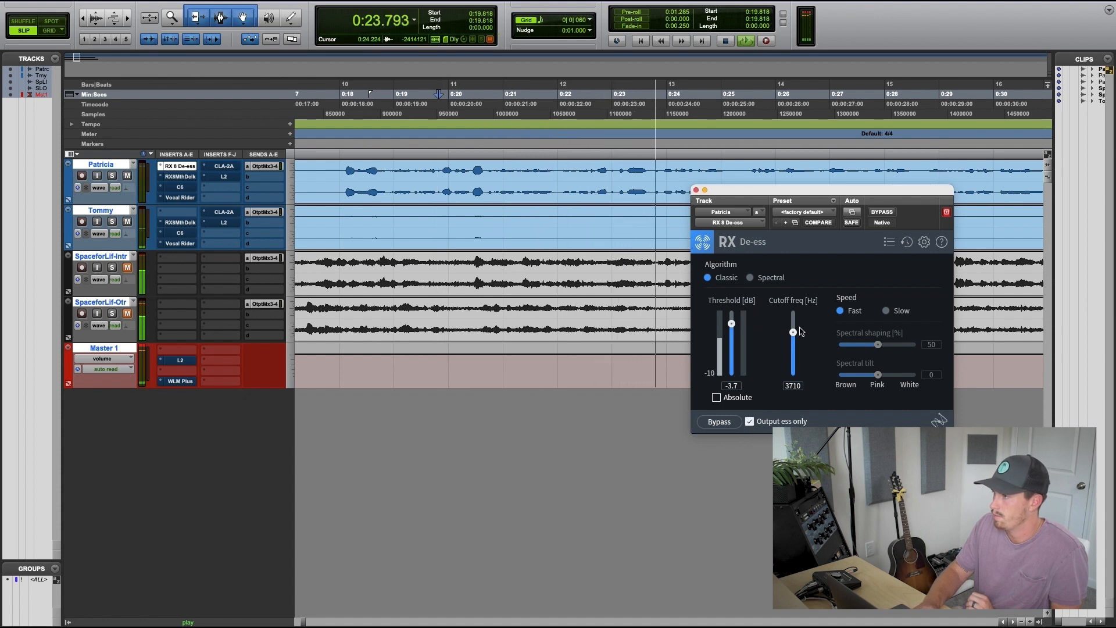
pyautogui.click(127, 223)
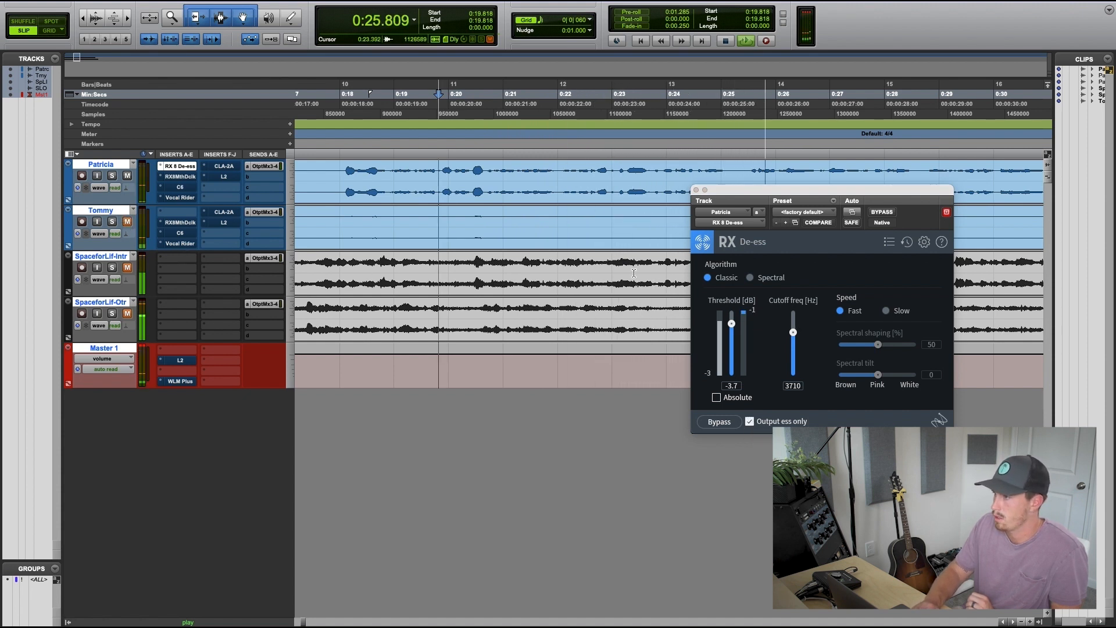
pyautogui.click(440, 157)
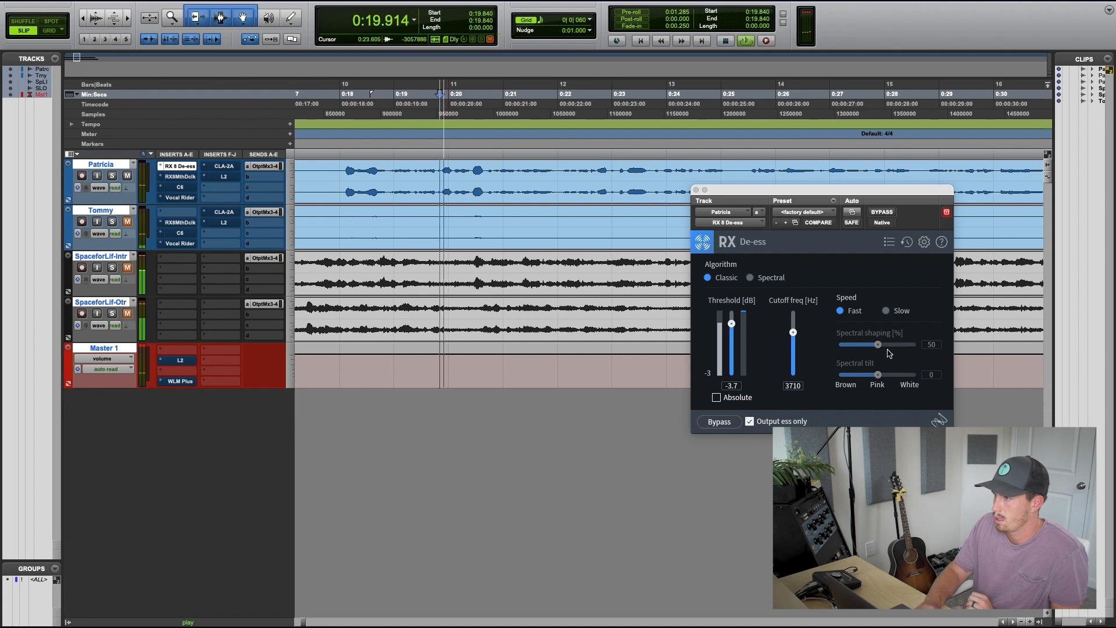
# Step: Set the De-ess threshold to -2.7 dB and turn off Output ess only
pyautogui.moveTo(735, 326); pyautogui.dragTo(794, 333)
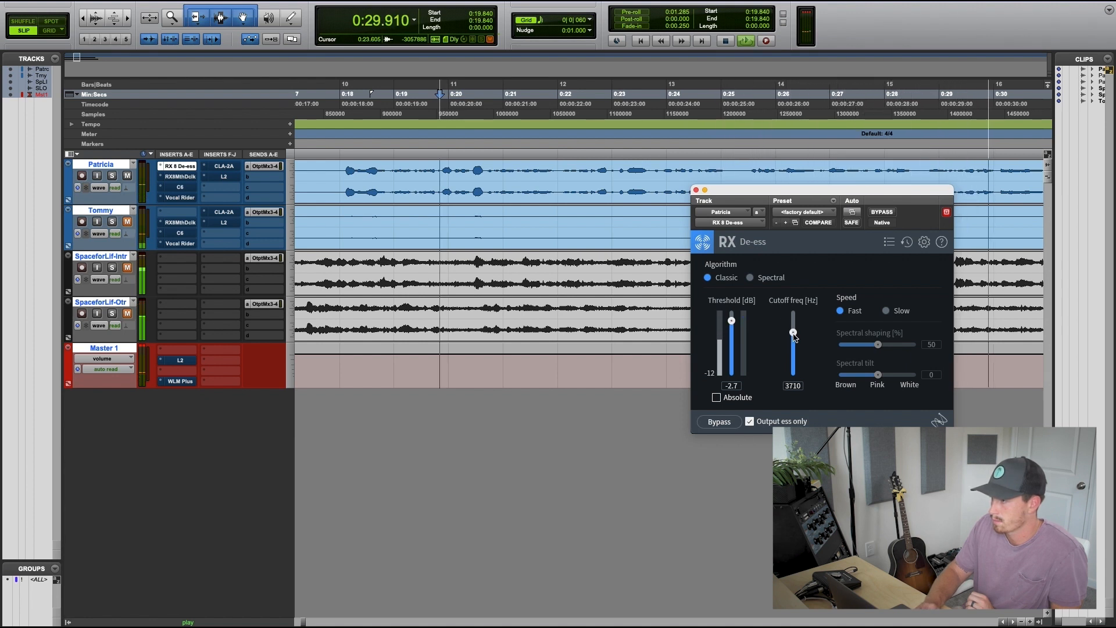
pyautogui.click(749, 421)
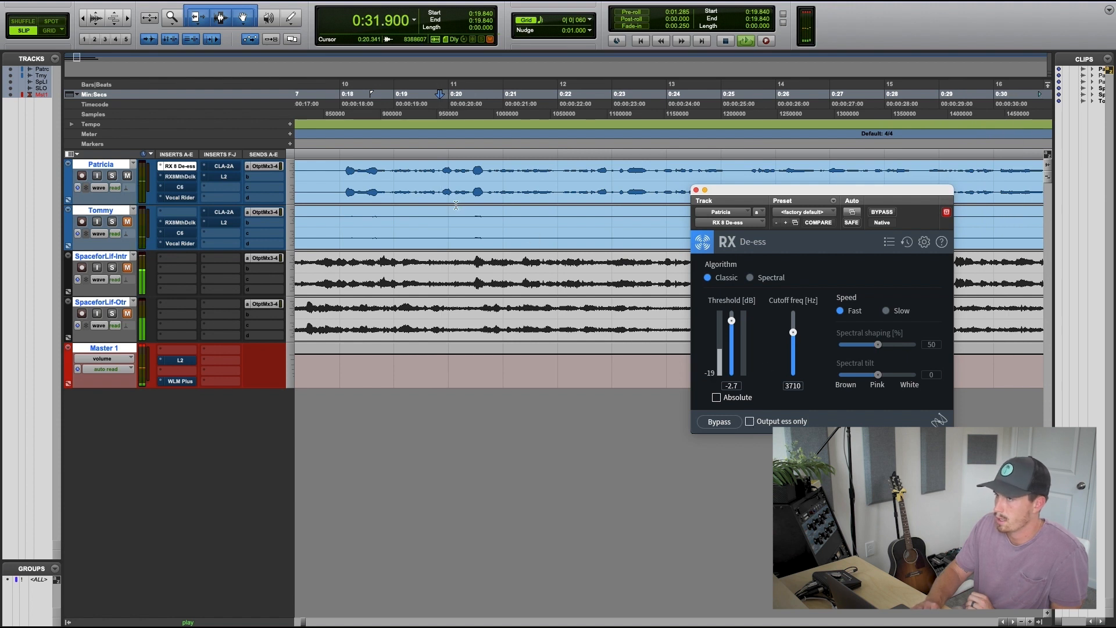
# Step: Lower the De-ess threshold to -4.1 dB while auditioning the first vocal from 0:18.090, replay from 0:18.314, and close the plug-in
pyautogui.click(344, 159)
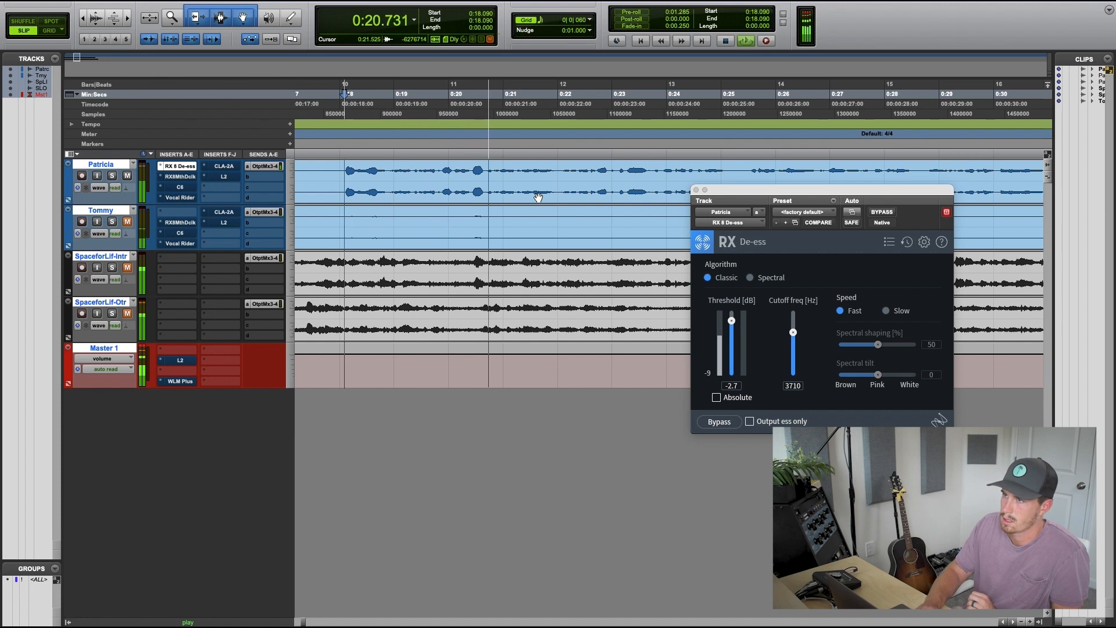
pyautogui.click(733, 323)
pyautogui.moveTo(734, 323); pyautogui.dragTo(733, 324)
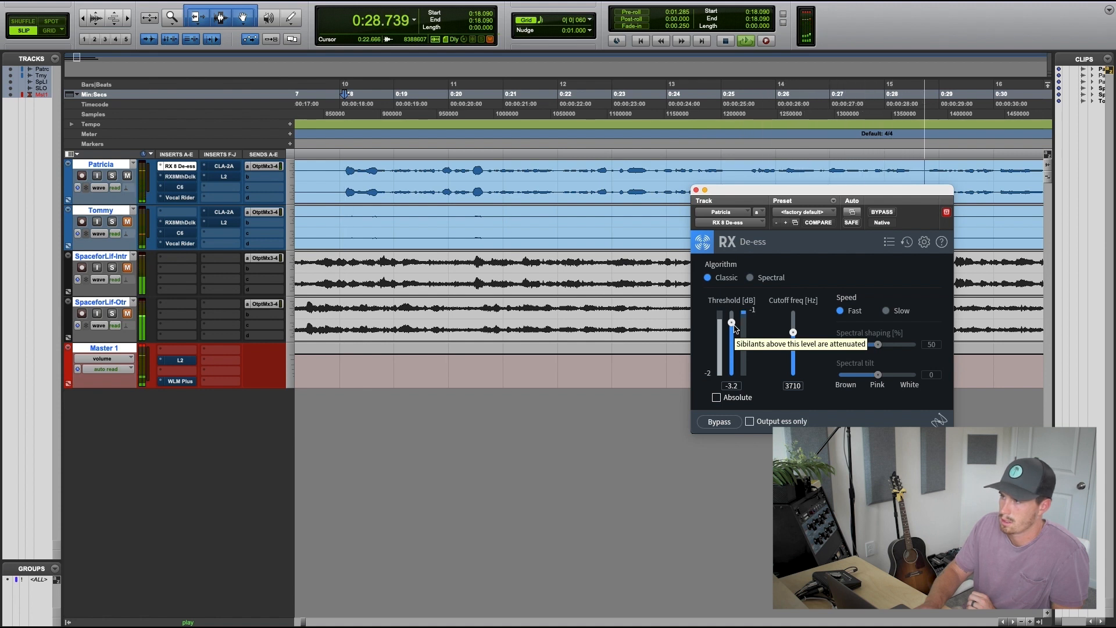
pyautogui.moveTo(733, 324); pyautogui.dragTo(734, 327)
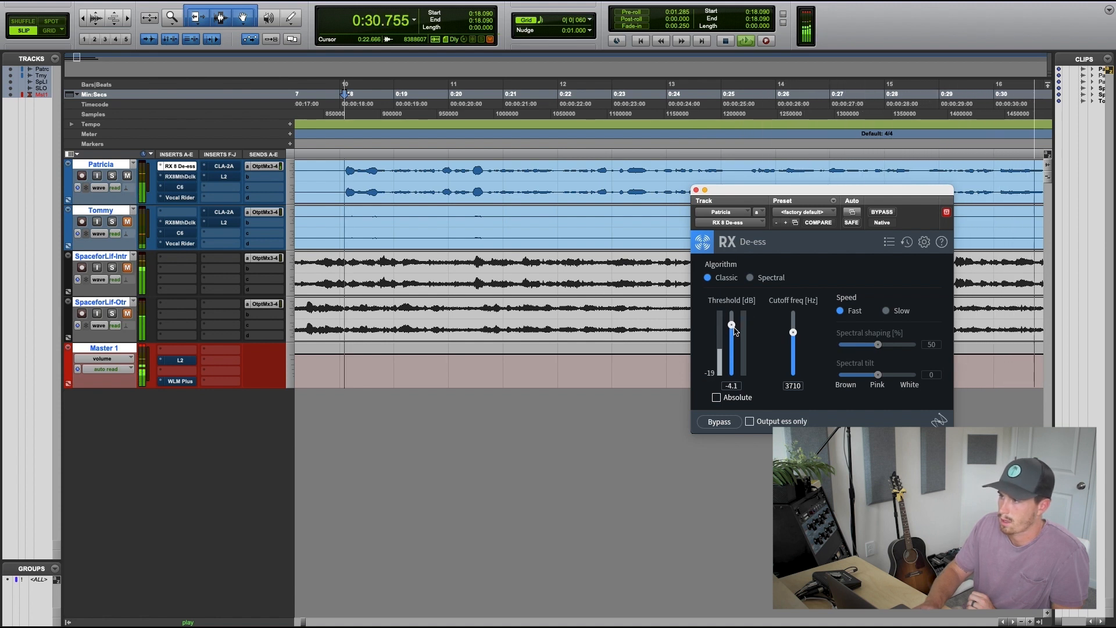
pyautogui.click(357, 168)
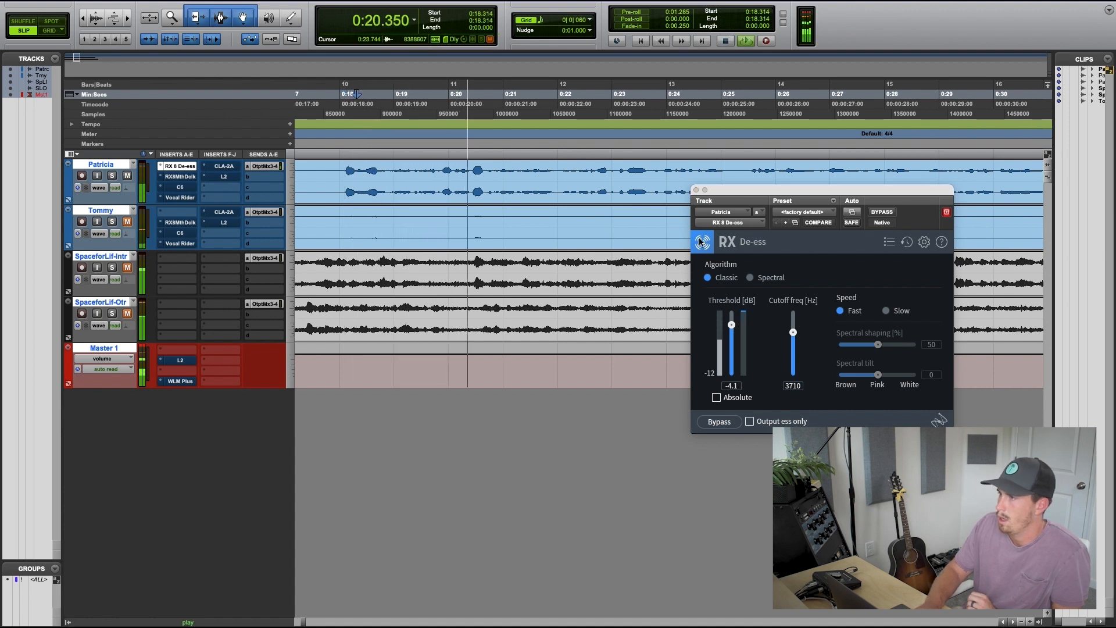
pyautogui.press('space')
pyautogui.click(697, 191)
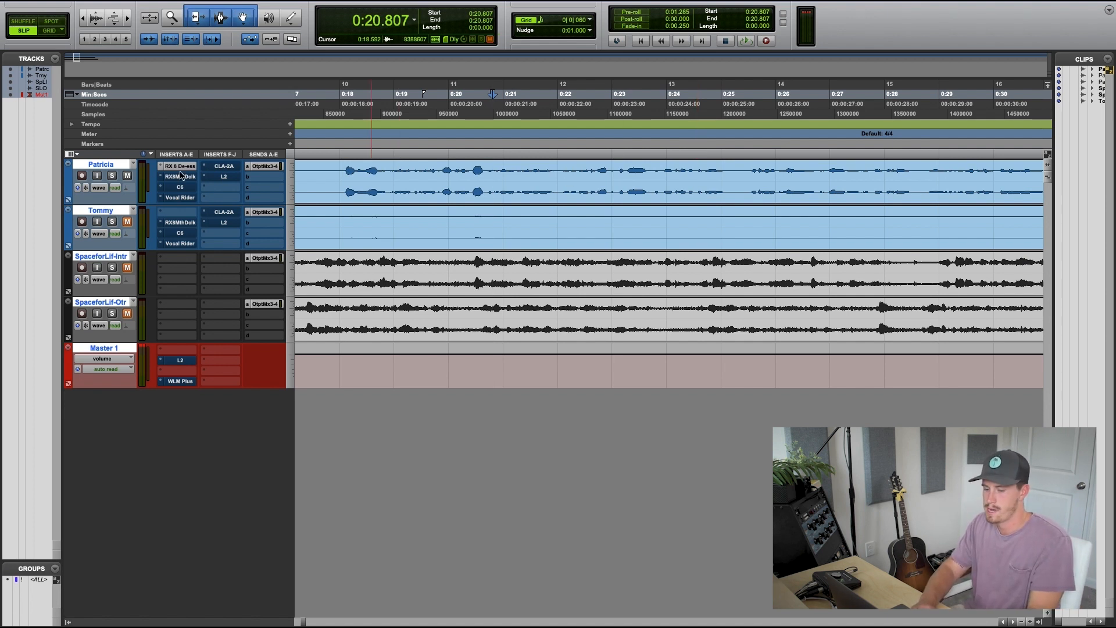
# Step: Open RX 8 Mouth De-click on the first vocal track, play from 0:18.272, and monitor only the removed clicks
pyautogui.click(181, 177)
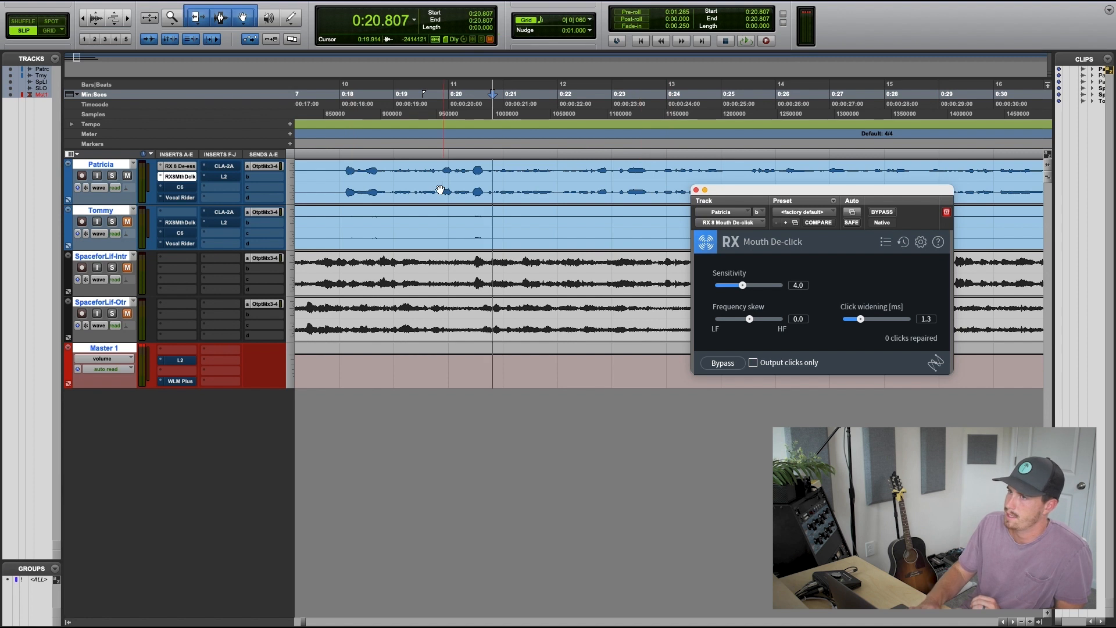
pyautogui.click(355, 177)
pyautogui.press('space')
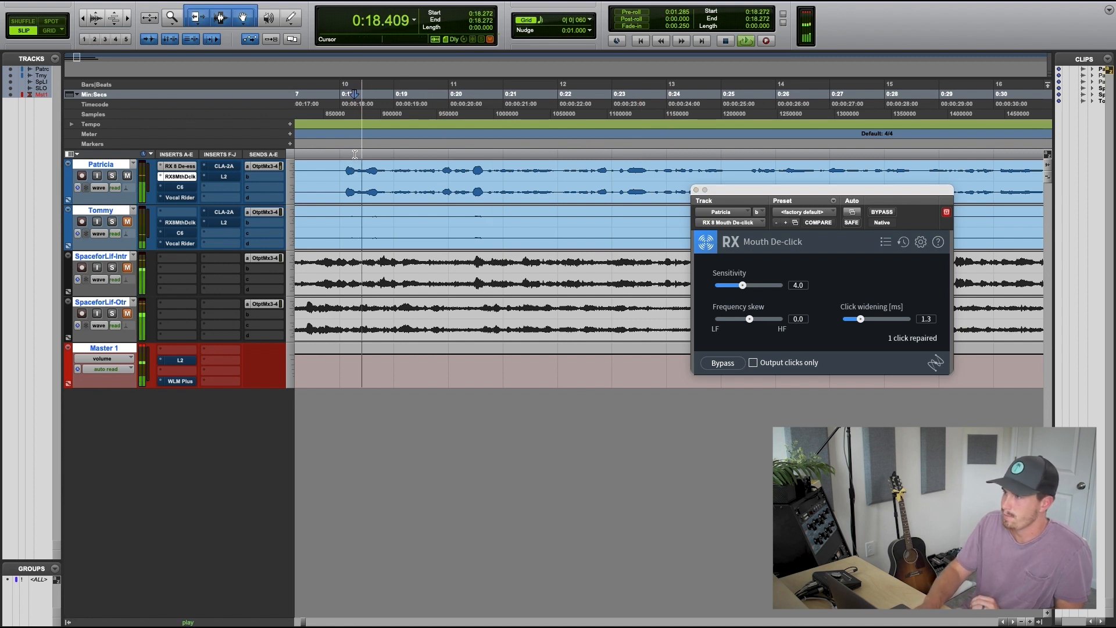
pyautogui.click(758, 363)
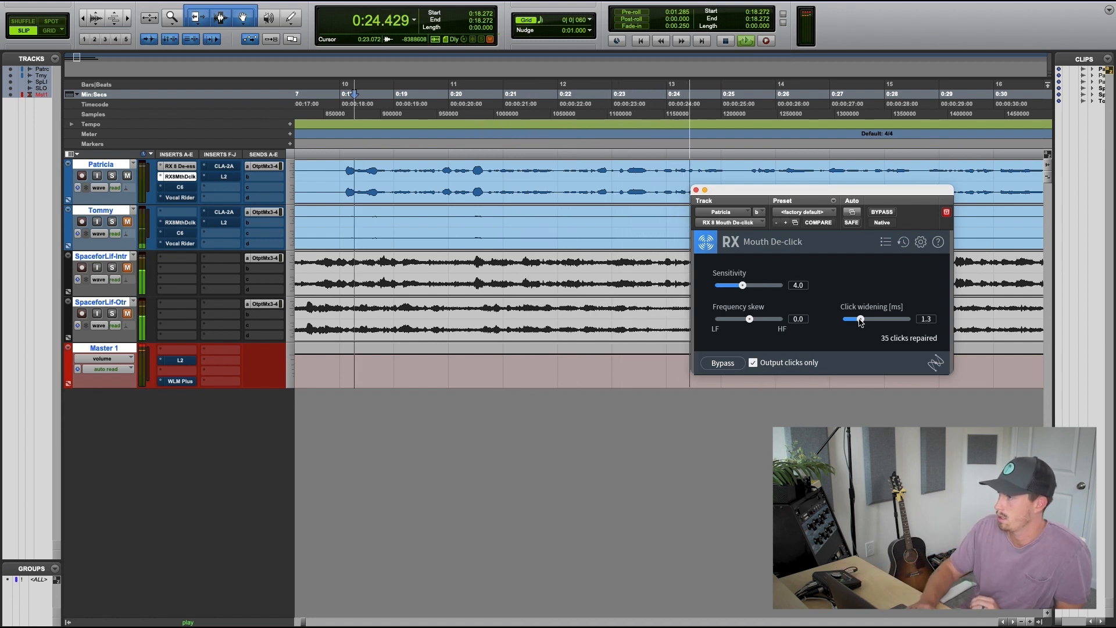
# Step: Set Mouth De-click's click widening to 1.6 ms, turn off Output clicks only, and close the plug-in
pyautogui.moveTo(861, 319); pyautogui.dragTo(864, 319)
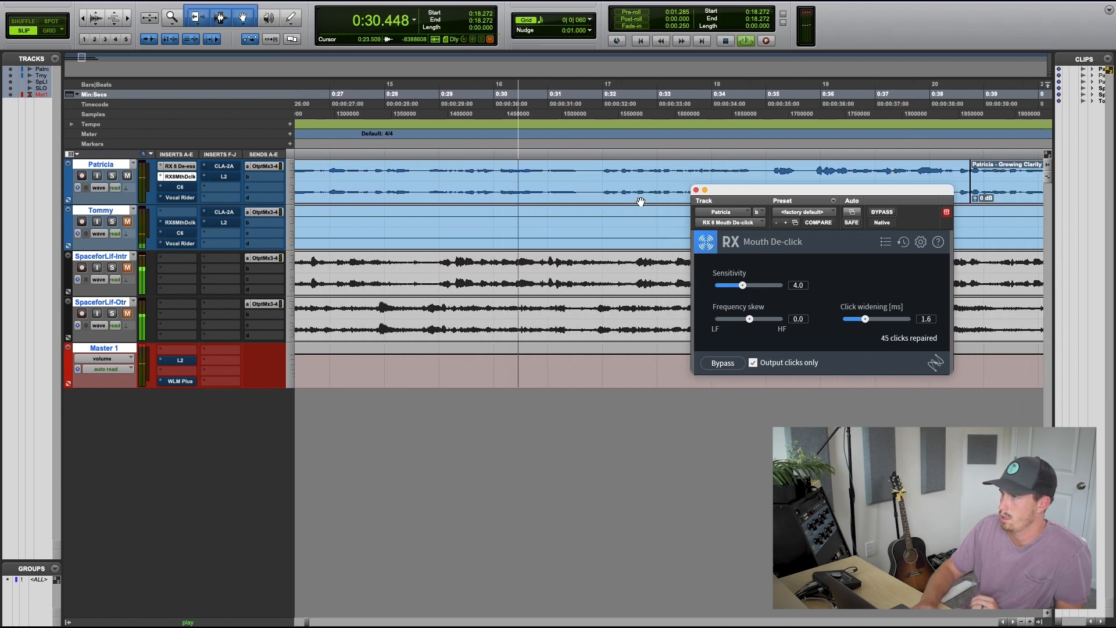
pyautogui.click(756, 362)
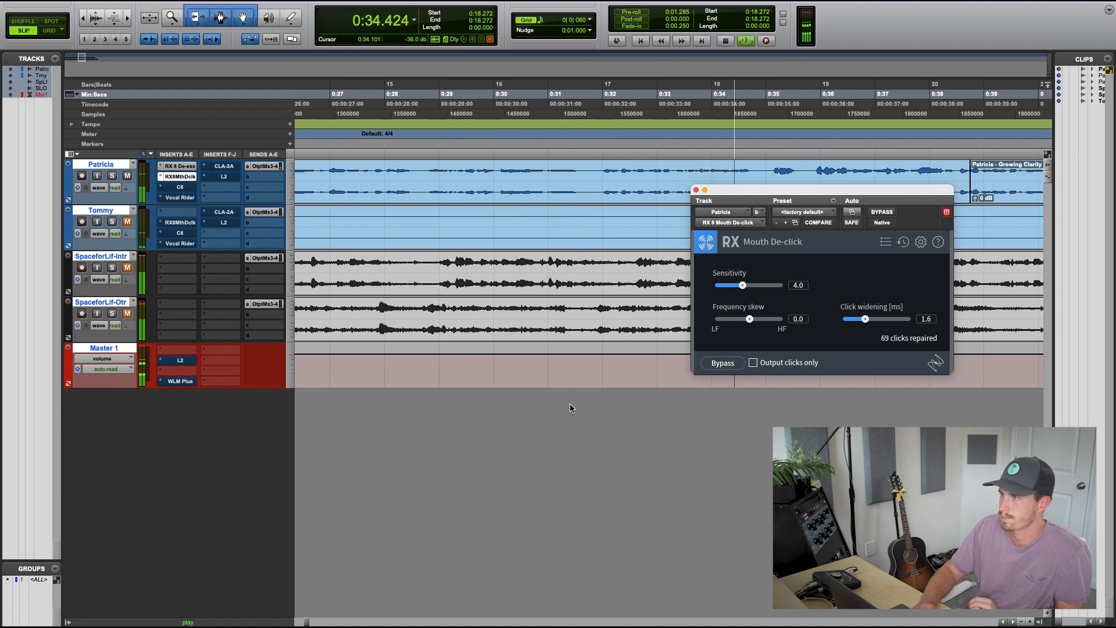
pyautogui.click(696, 191)
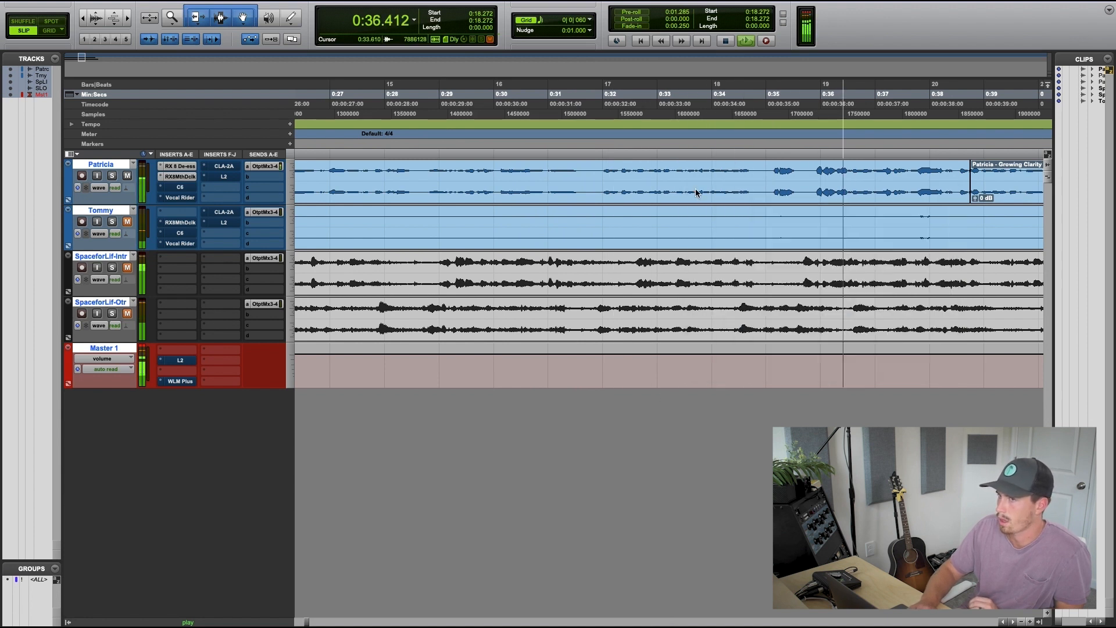
# Step: Audition the second vocal track from 0:58.560 with its Mouth De-click insert taken out of bypass, and stop playback
pyautogui.hscroll(10, 696, 192)
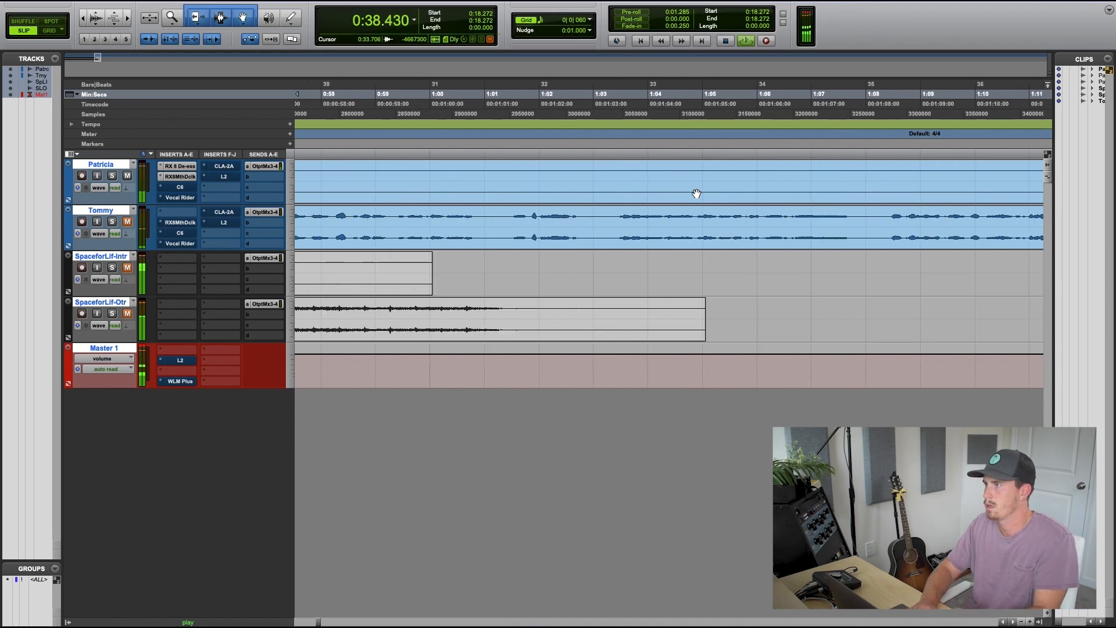
pyautogui.click(311, 175)
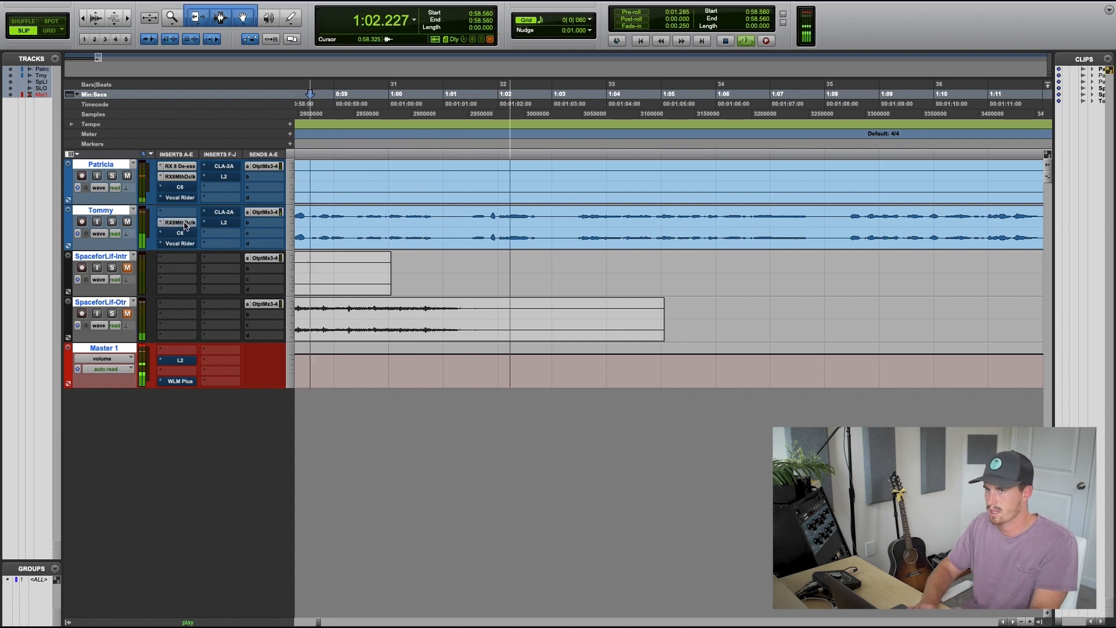
pyautogui.hscroll(-3, 480, 318)
pyautogui.hscroll(-10, 480, 319)
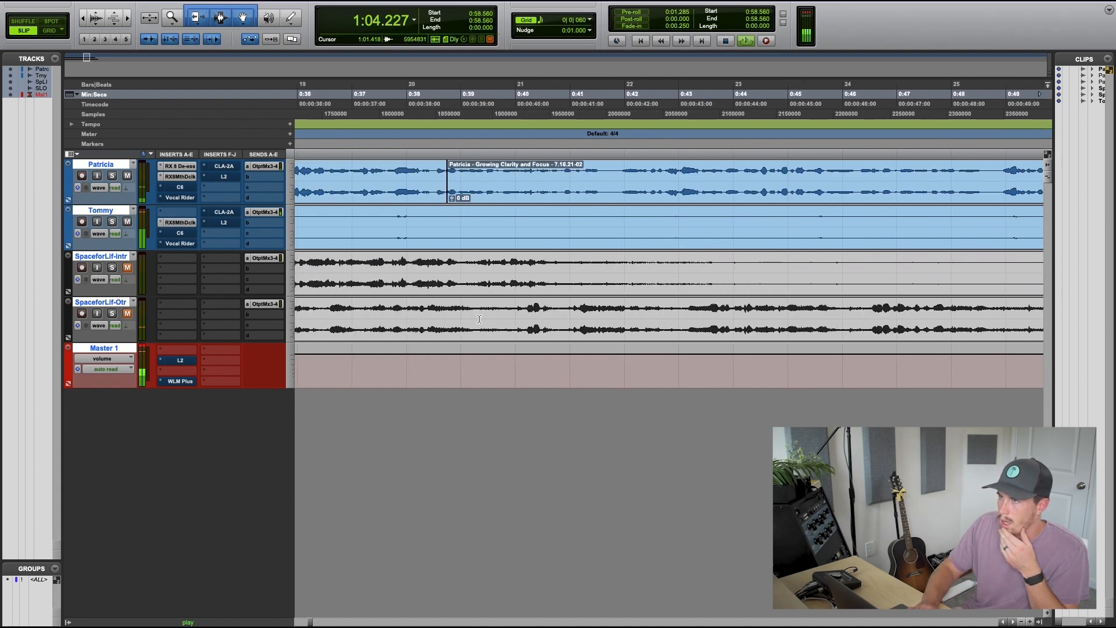
pyautogui.press('space')
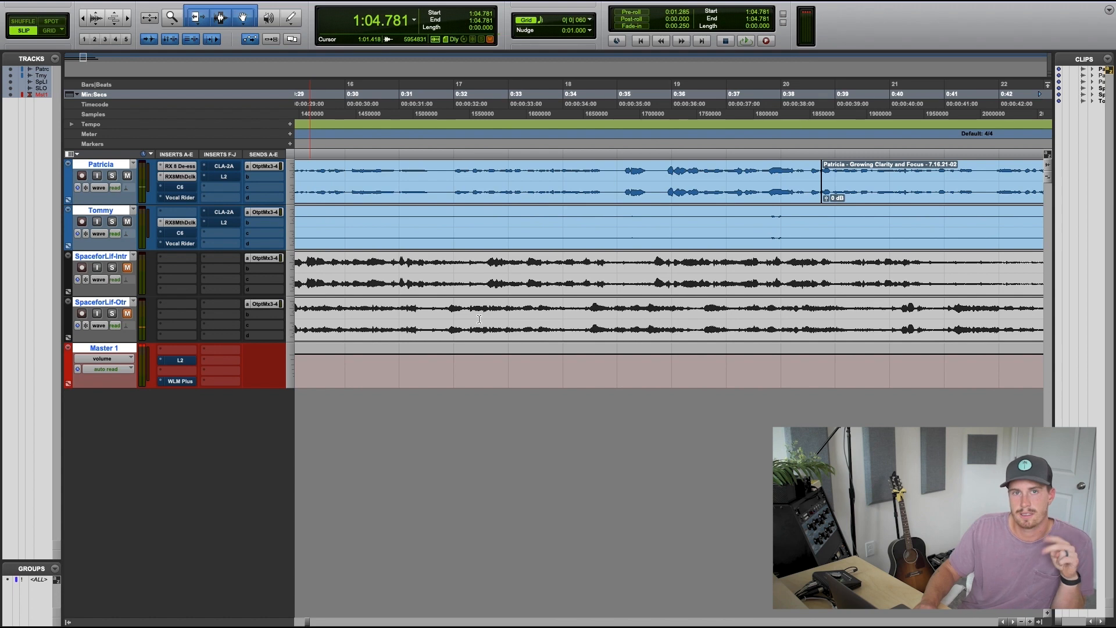
# Step: Take the first vocal track's C6 out of bypass, play its opening passage from 0:18.037, and open the C6
pyautogui.hscroll(-3, 479, 319)
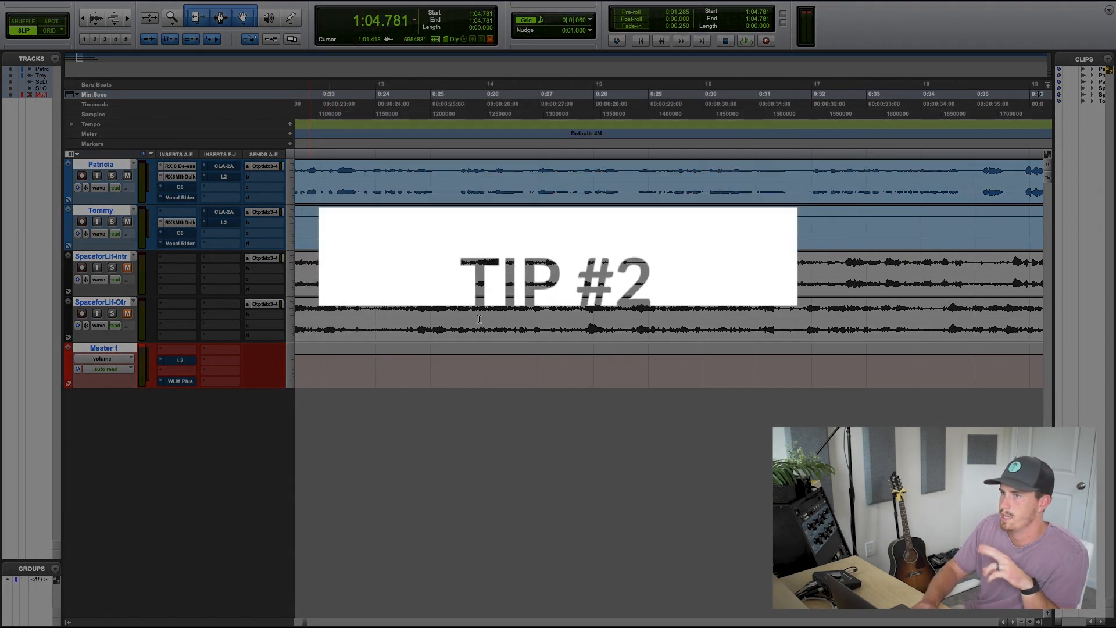
pyautogui.hscroll(-8, 479, 319)
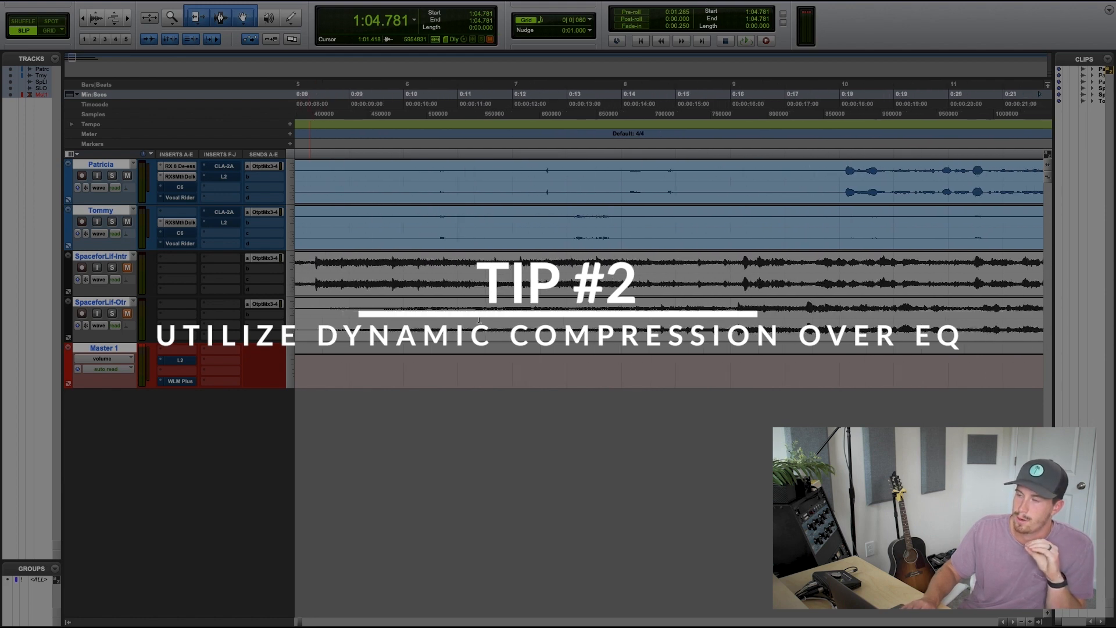
pyautogui.hscroll(-4, 479, 319)
pyautogui.hscroll(5, 479, 319)
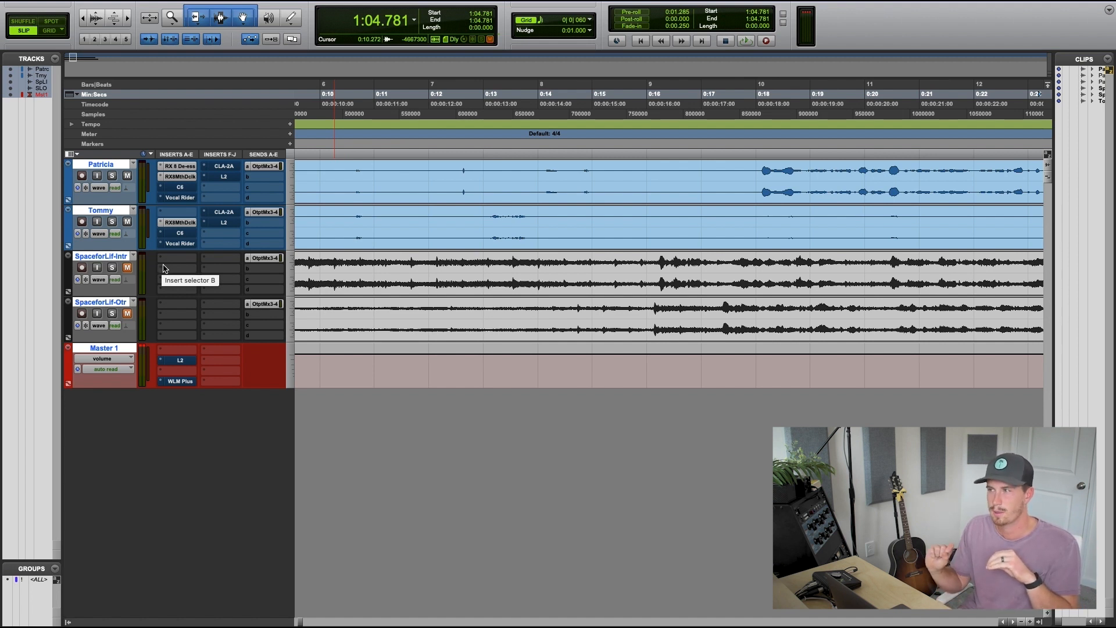
pyautogui.hscroll(3, 742, 190)
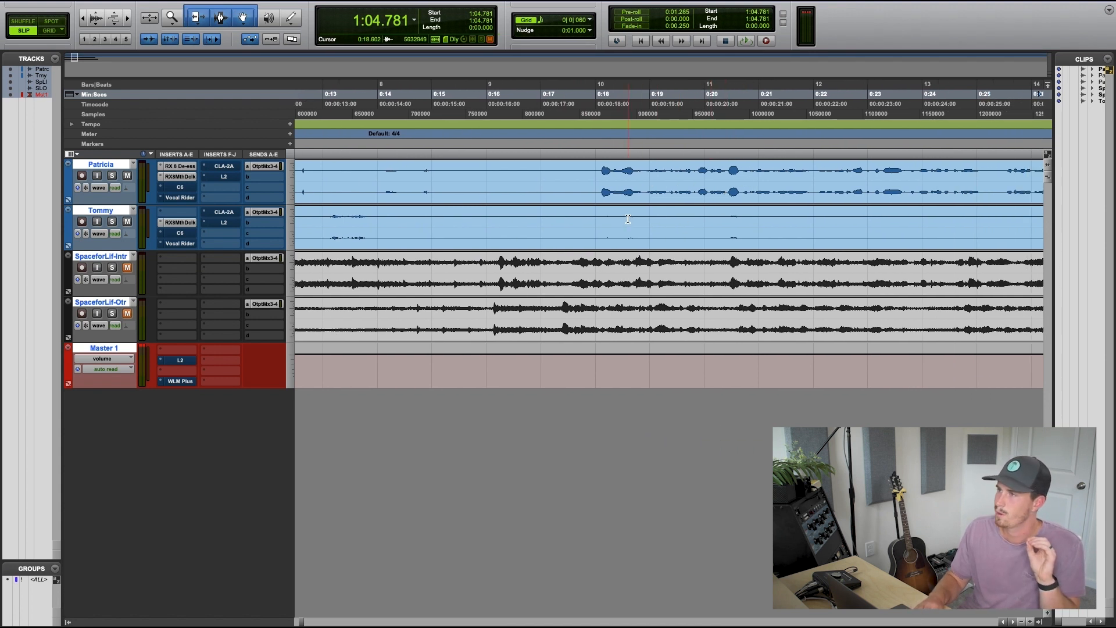
pyautogui.hscroll(2, 612, 206)
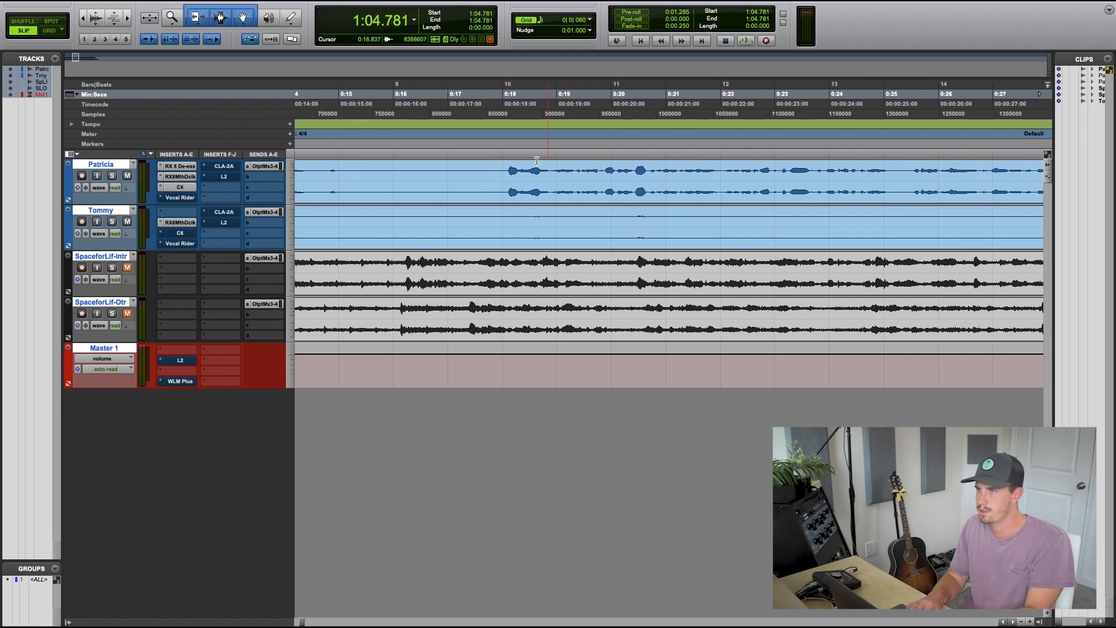
pyautogui.click(514, 147)
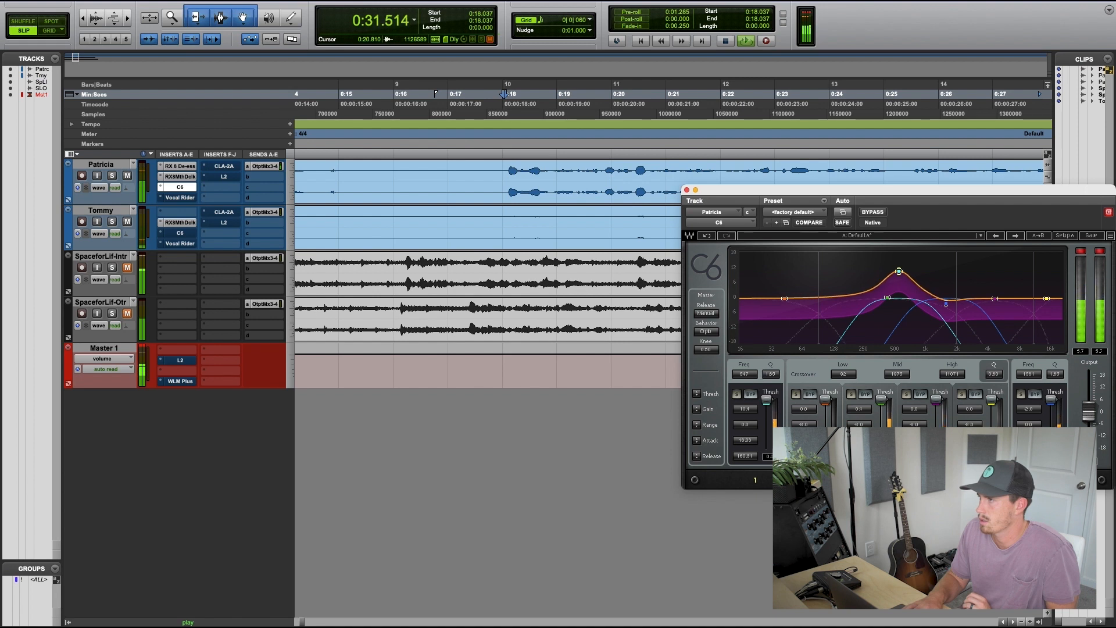
# Step: In the first vocal's C6, pull the lower floating band into a slight cut, bring the upper one nearly flat, and close the plug-in
pyautogui.moveTo(899, 271); pyautogui.dragTo(900, 307)
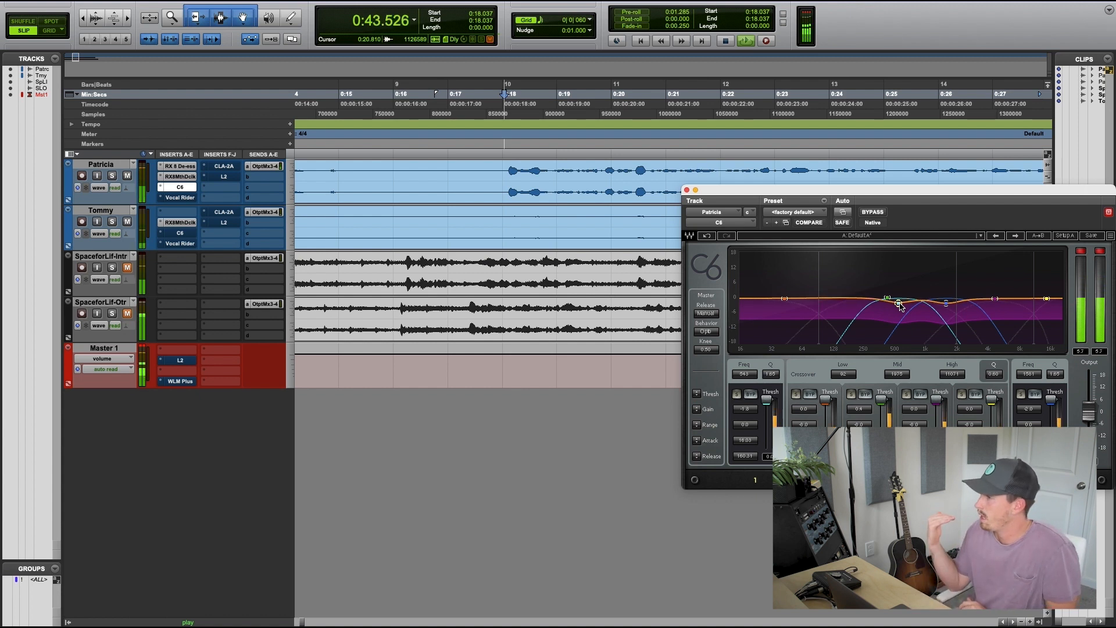
pyautogui.moveTo(944, 304); pyautogui.dragTo(945, 299)
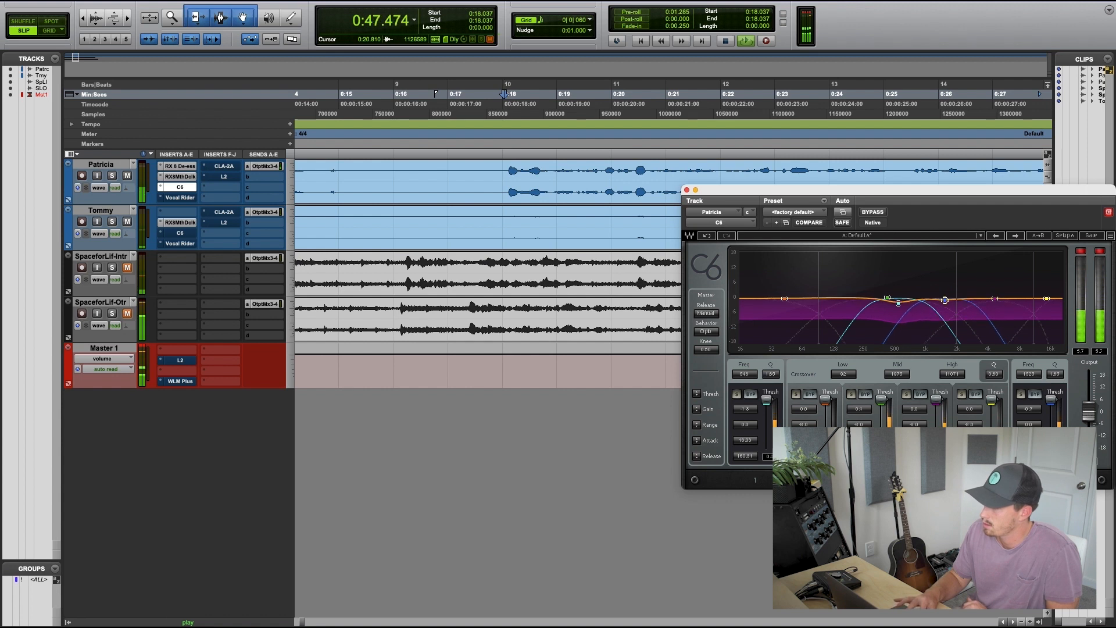
pyautogui.click(687, 191)
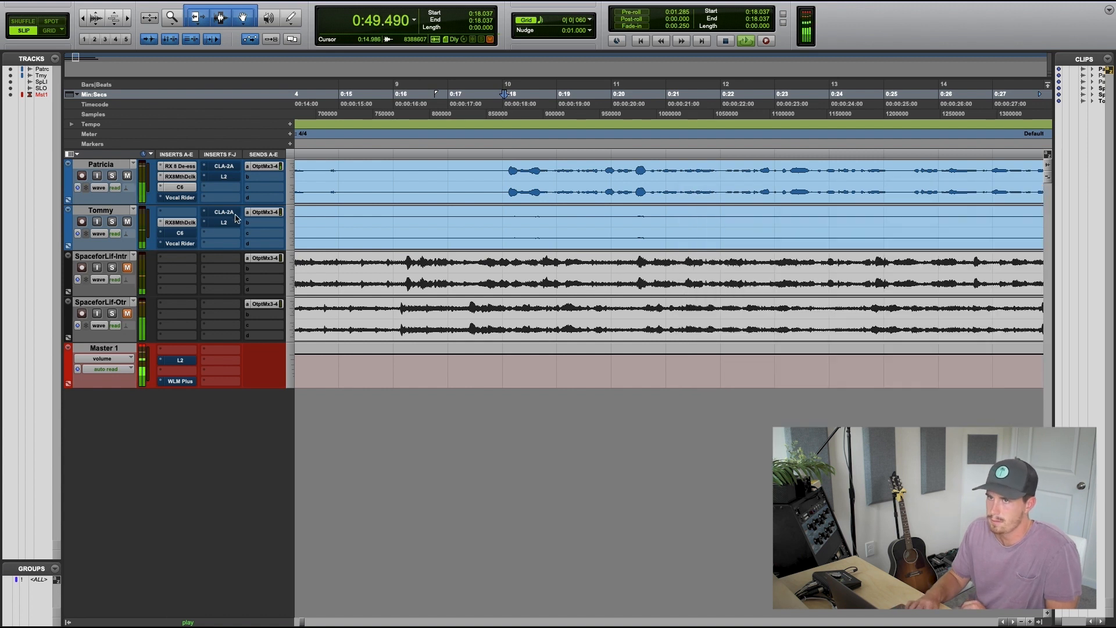
# Step: Take the second vocal track's C6 out of bypass, open it, and play that speaker's passage from 0:57.237
pyautogui.keyDown('super'); pyautogui.click(178, 236); pyautogui.keyUp('super')
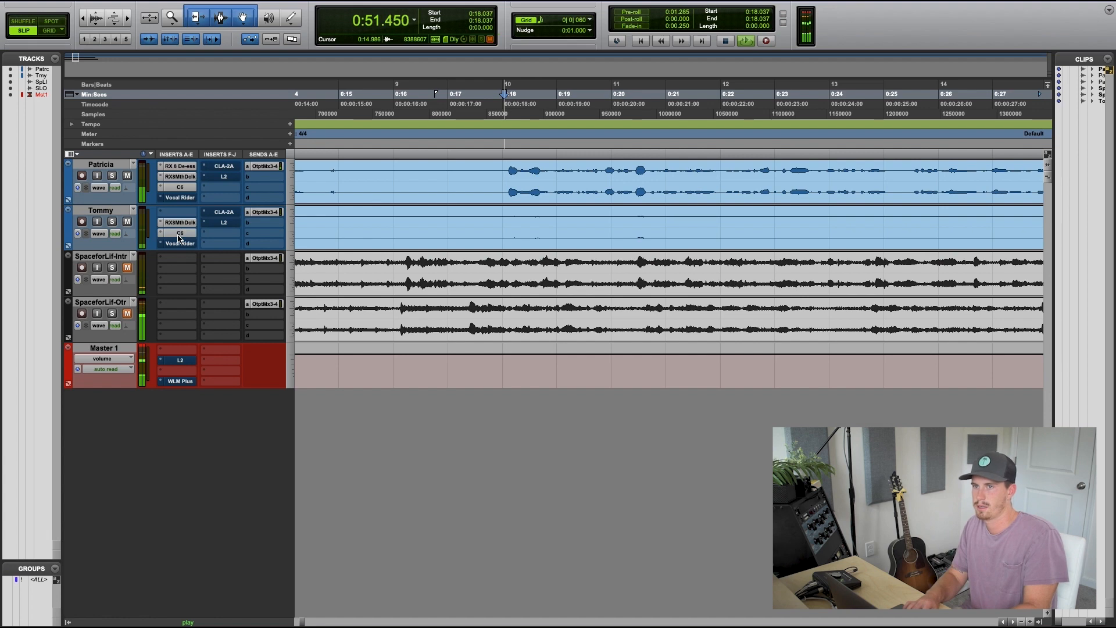
pyautogui.click(178, 236)
pyautogui.hscroll(20, 556, 304)
pyautogui.hscroll(-4, 556, 303)
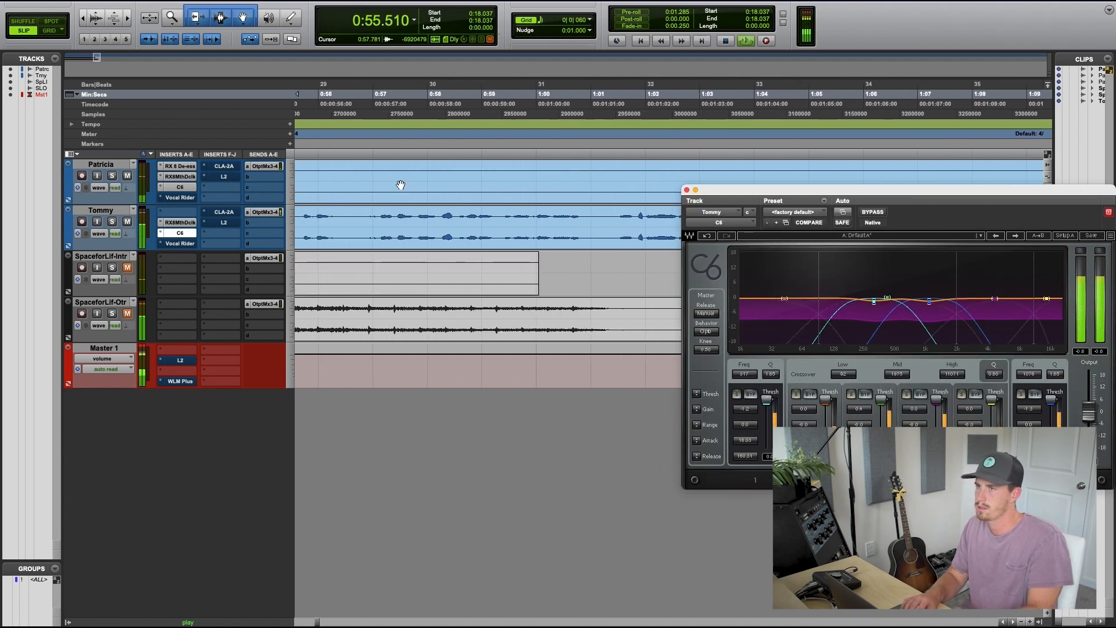
pyautogui.click(386, 94)
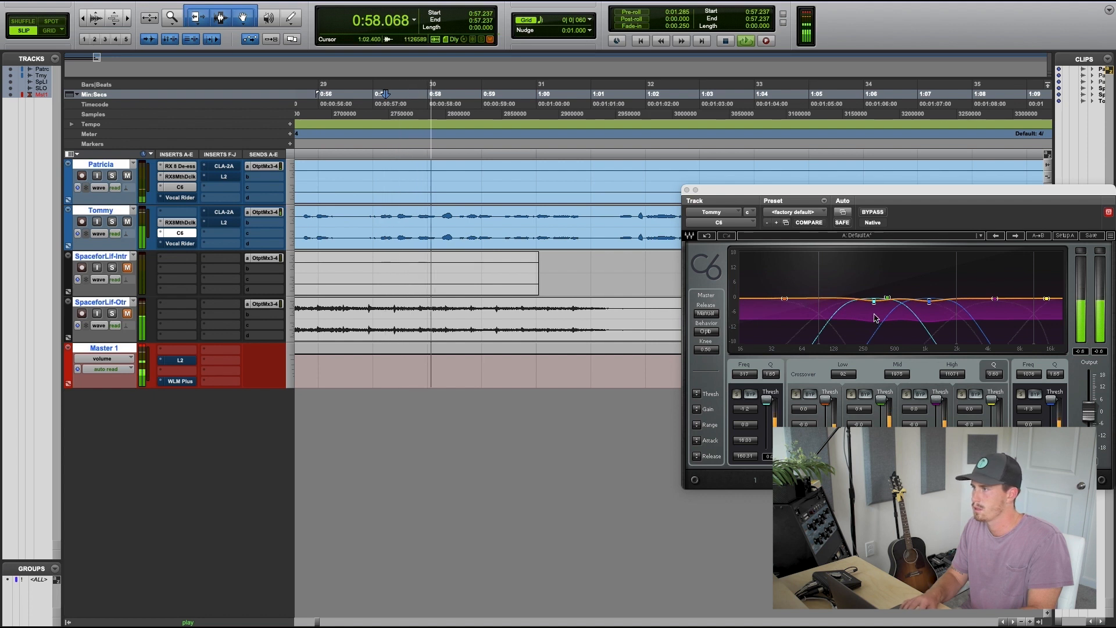
# Step: Move the slight cut of the second vocal's lower C6 floating band to about 229 Hz, replay from 0:57.077, and close the plug-in
pyautogui.moveTo(873, 301)
pyautogui.mouseDown()
pyautogui.moveTo(865, 257)
pyautogui.moveTo(864, 302)
pyautogui.mouseUp()
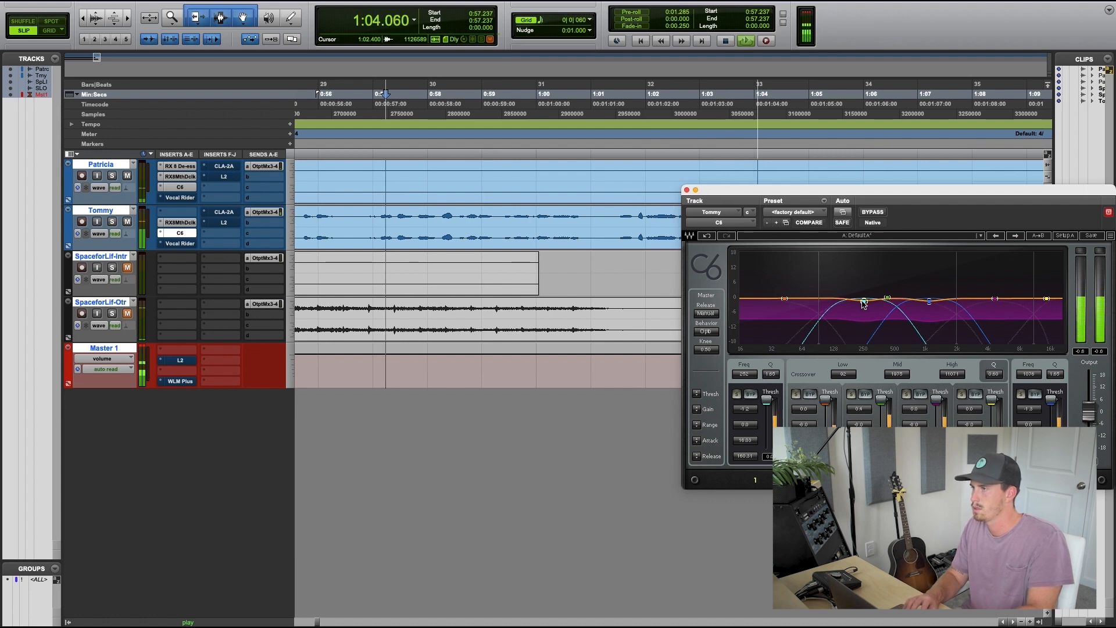
pyautogui.press('space')
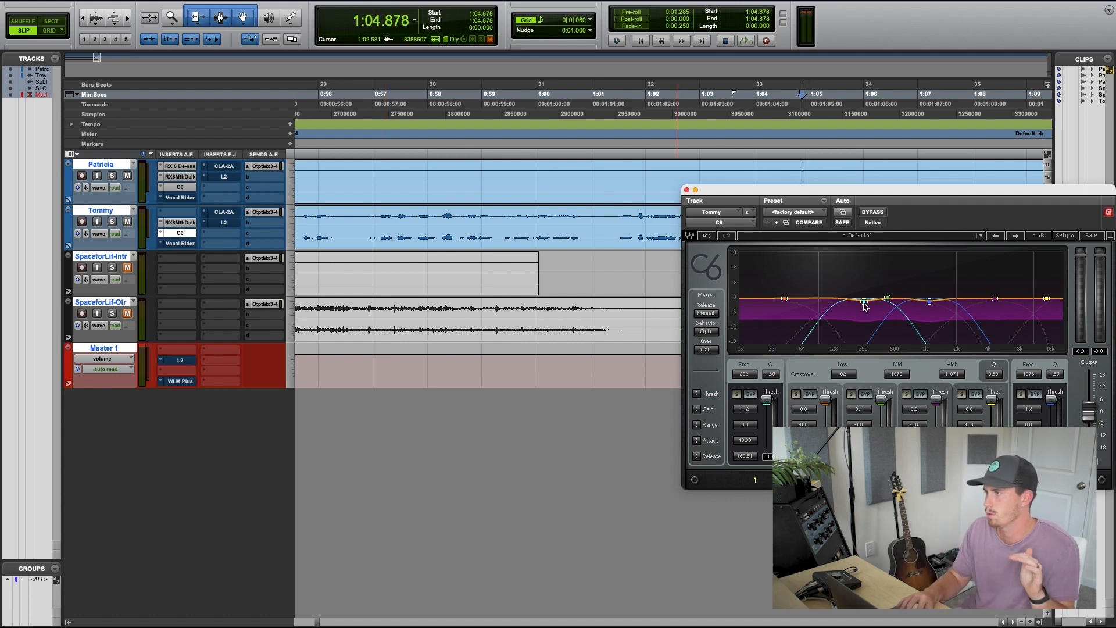
pyautogui.moveTo(864, 301)
pyautogui.mouseDown()
pyautogui.moveTo(823, 294)
pyautogui.moveTo(867, 291)
pyautogui.moveTo(861, 305)
pyautogui.mouseUp()
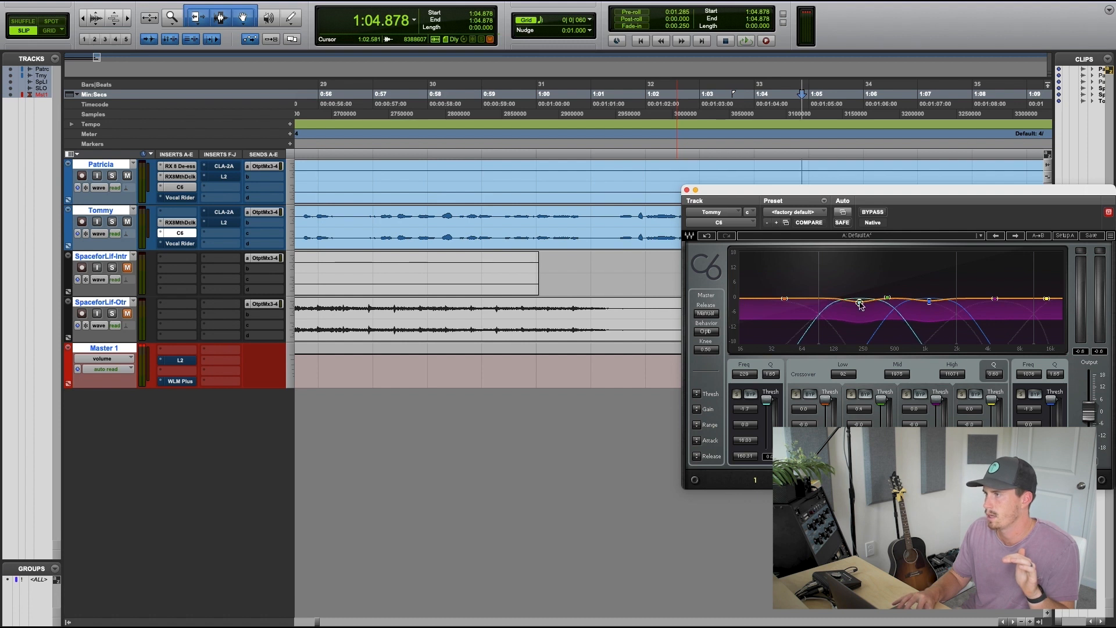
pyautogui.click(377, 157)
pyautogui.press('space')
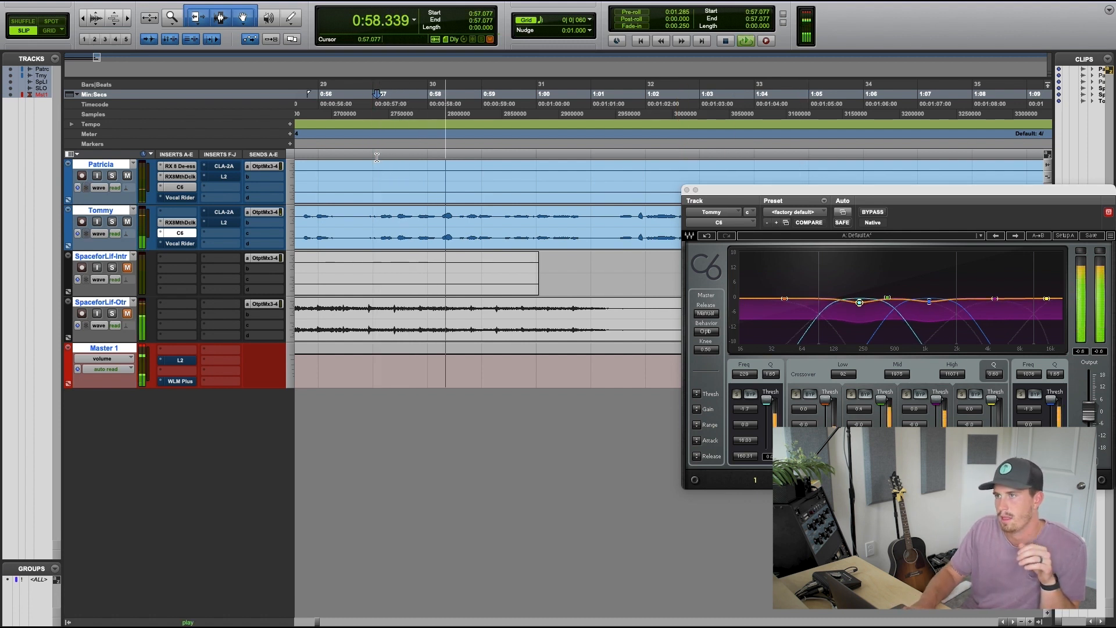
pyautogui.press('space')
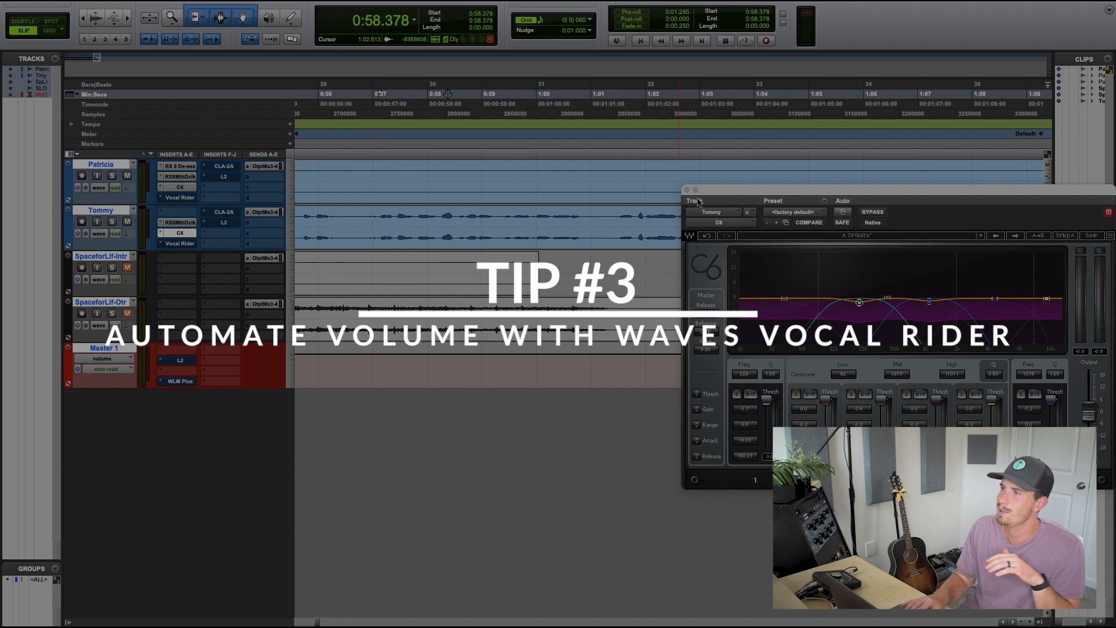
pyautogui.click(687, 190)
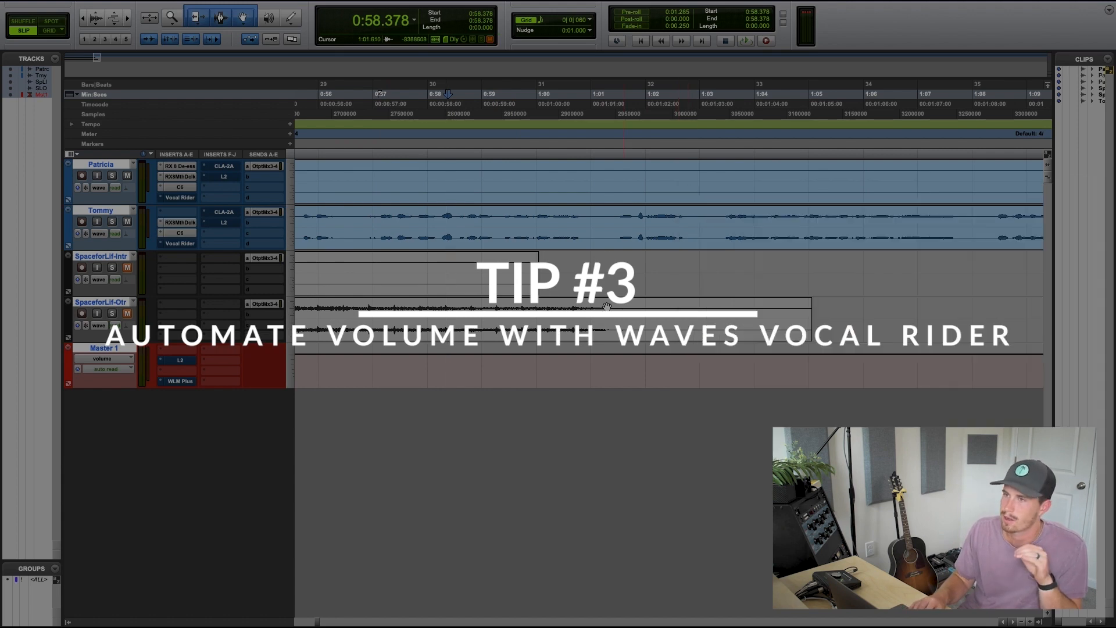
pyautogui.hscroll(-5, 606, 306)
pyautogui.hscroll(-5, 606, 306)
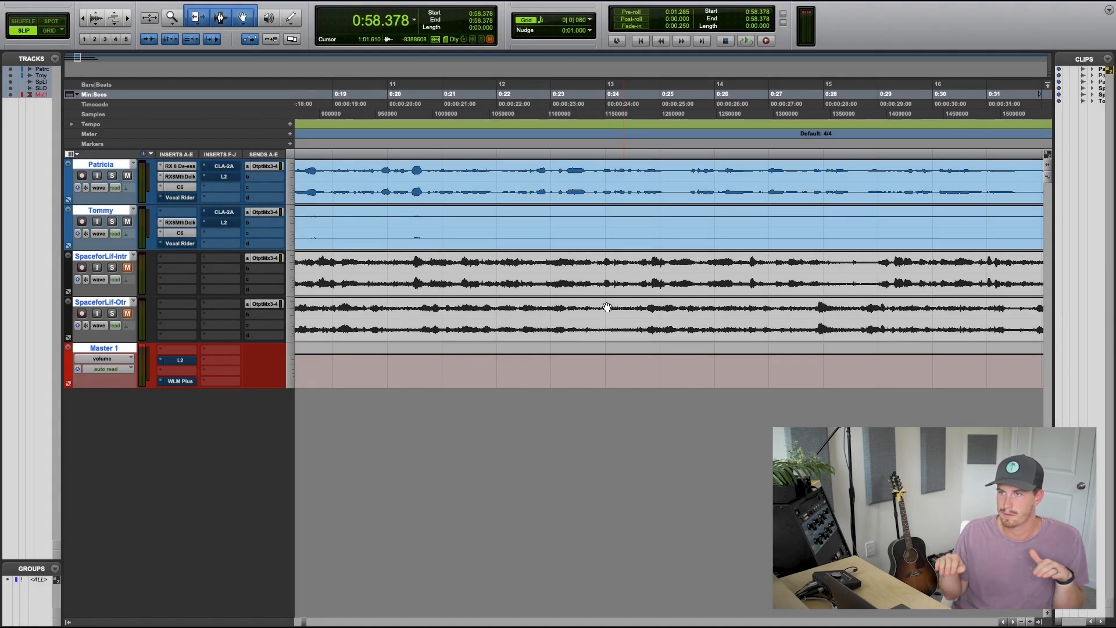
pyautogui.hscroll(-3, 723, 420)
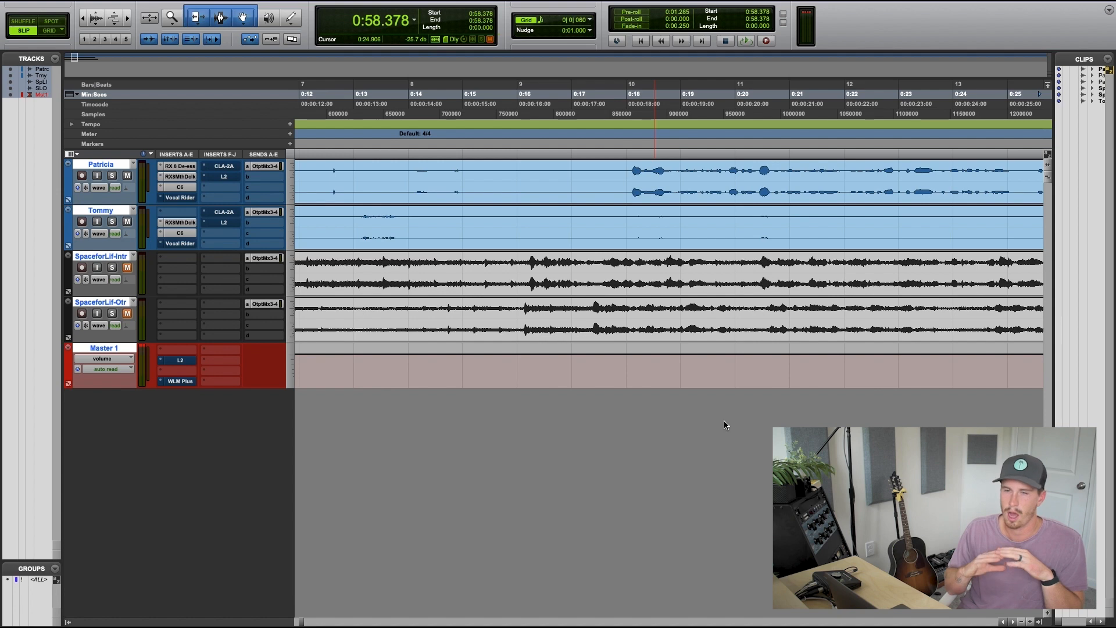
pyautogui.hscroll(-2, 724, 420)
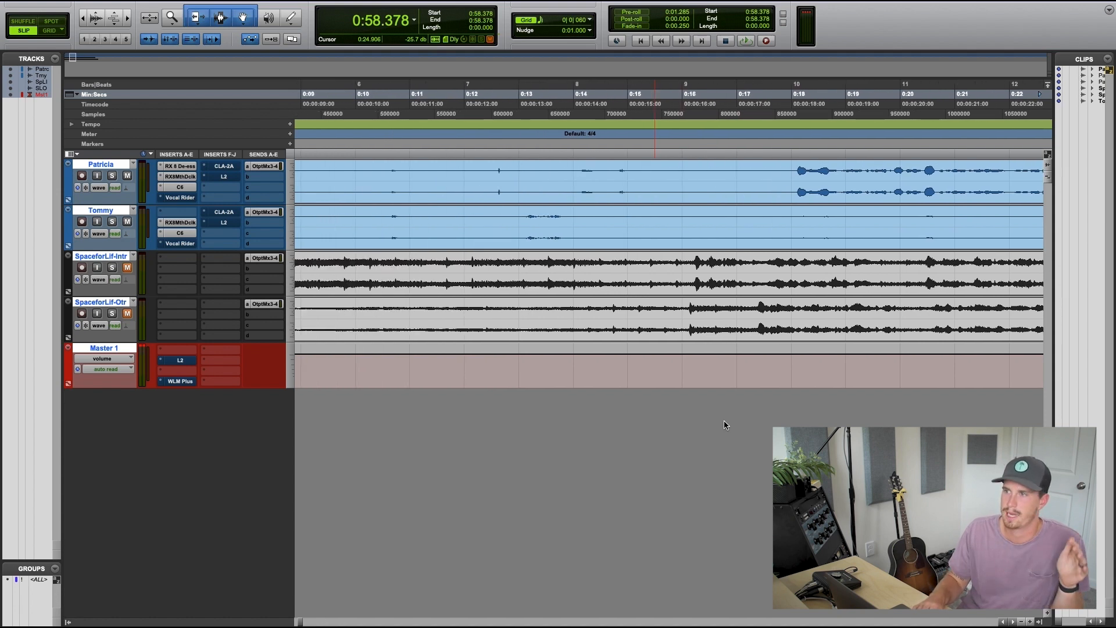
pyautogui.hscroll(5, 725, 421)
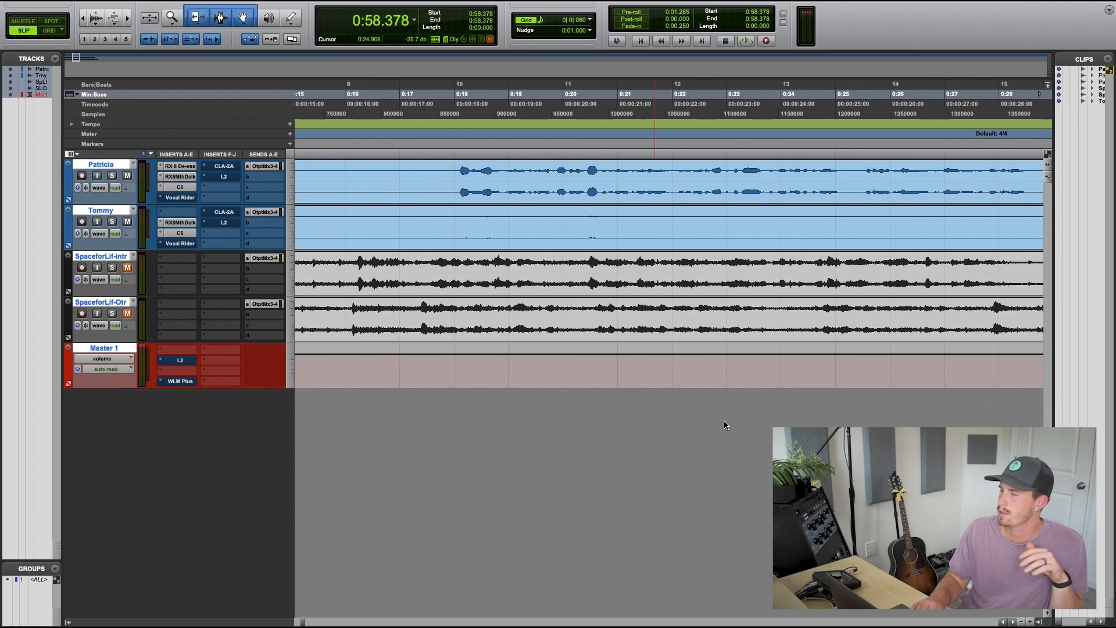
pyautogui.hscroll(-3, 724, 421)
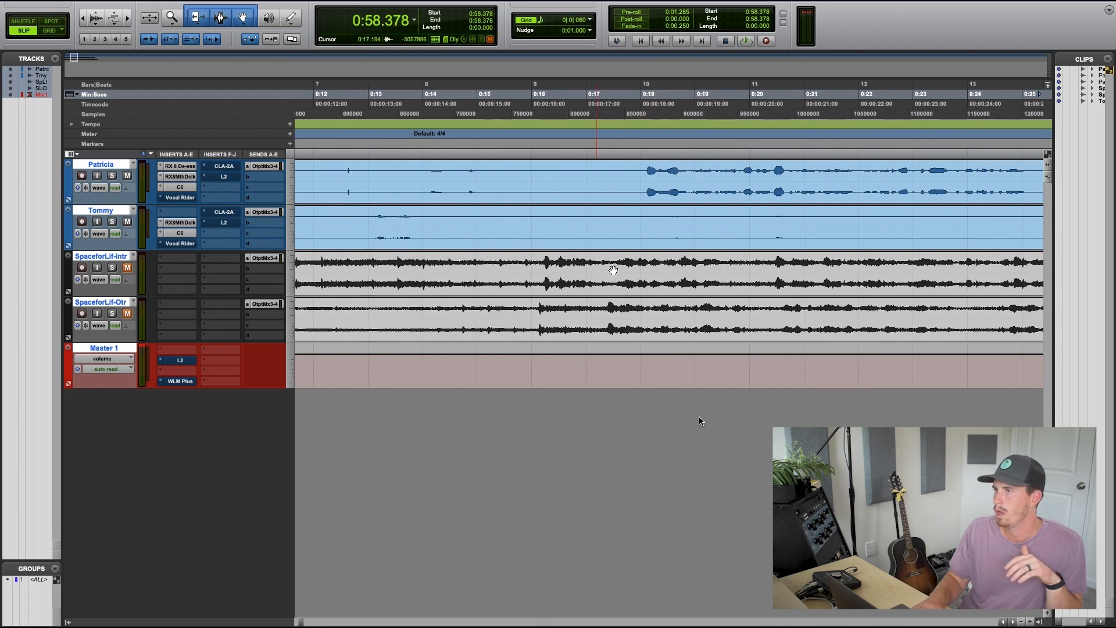
# Step: Open the first vocal track's Vocal Rider and confirm Rider Fader as its automated plug-in parameter
pyautogui.click(181, 199)
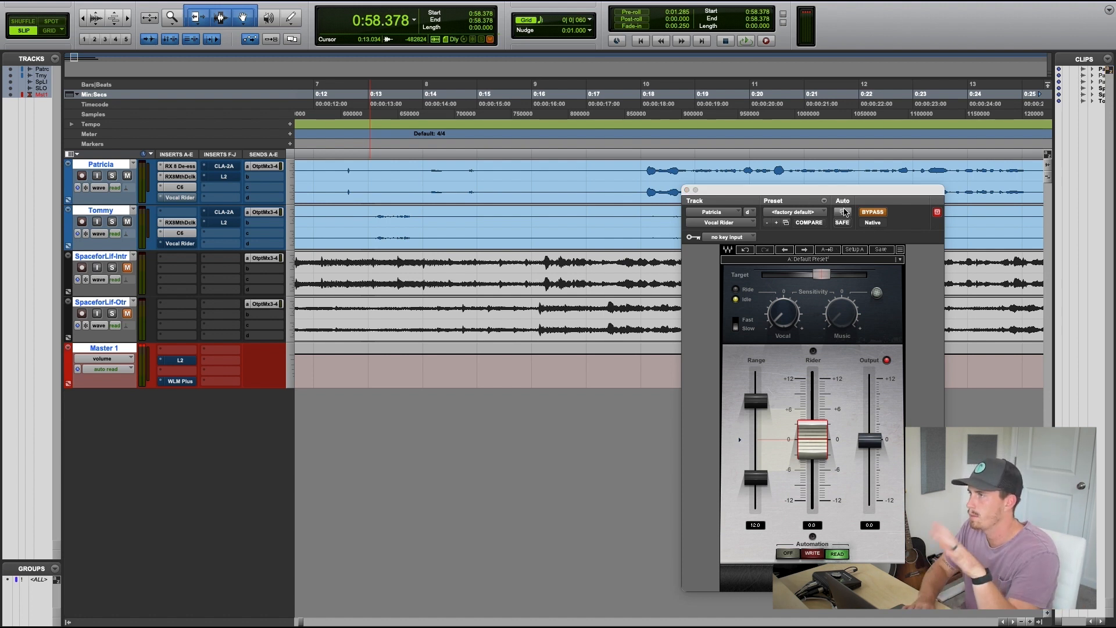
pyautogui.moveTo(583, 627); pyautogui.dragTo(592, 318)
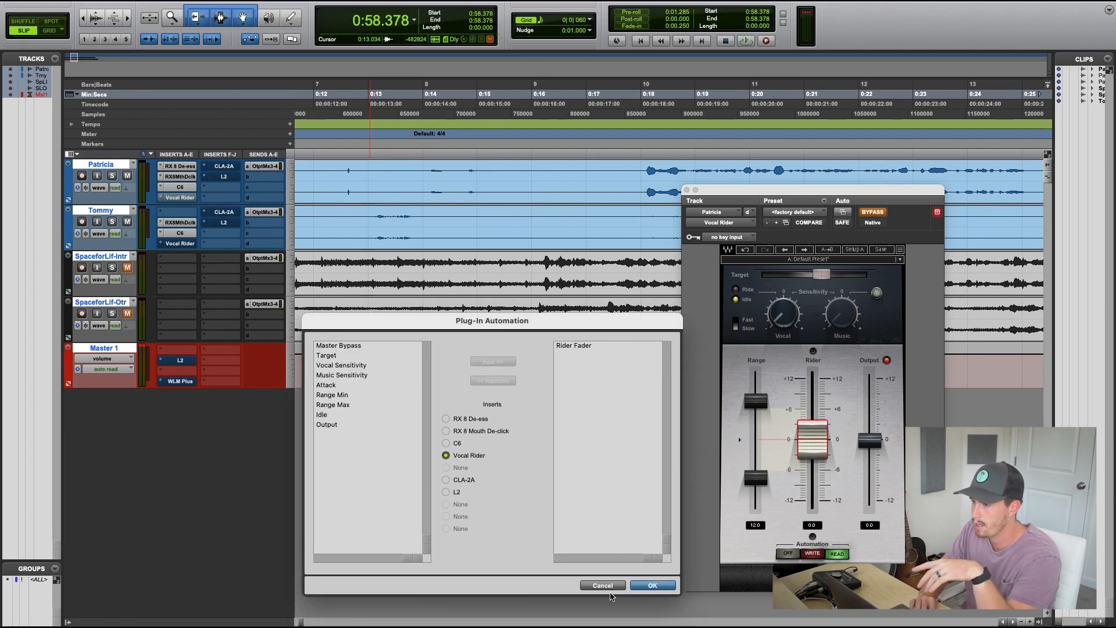
pyautogui.click(653, 586)
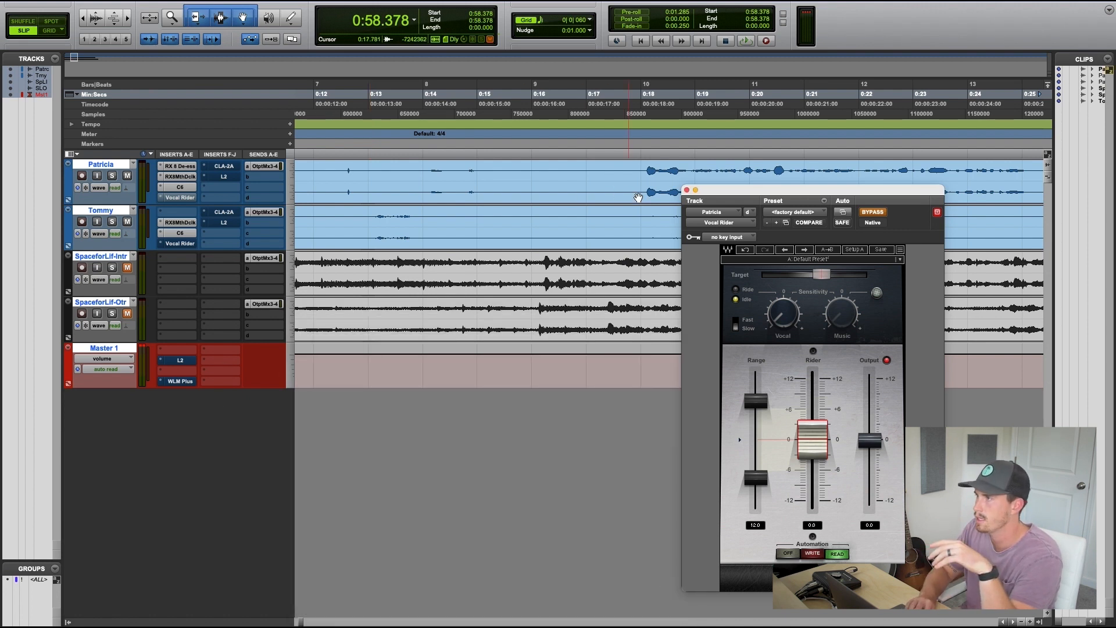
# Step: Show the Rider Fader automation lanes under both vocal tracks and set the first vocal's Vocal Rider to write automation
pyautogui.click(68, 200)
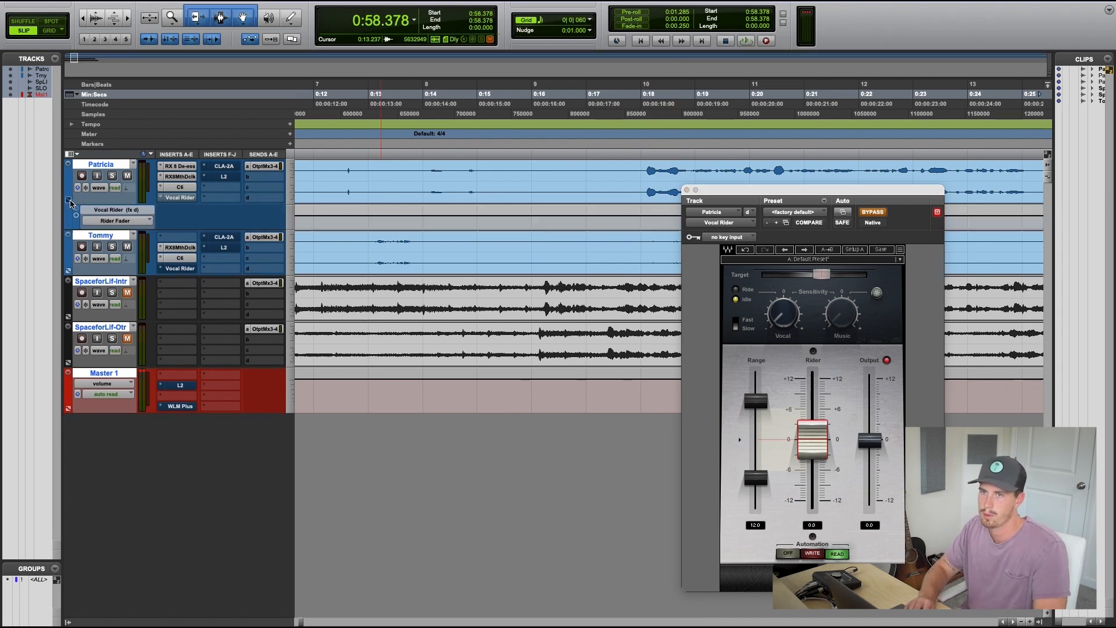
pyautogui.click(68, 271)
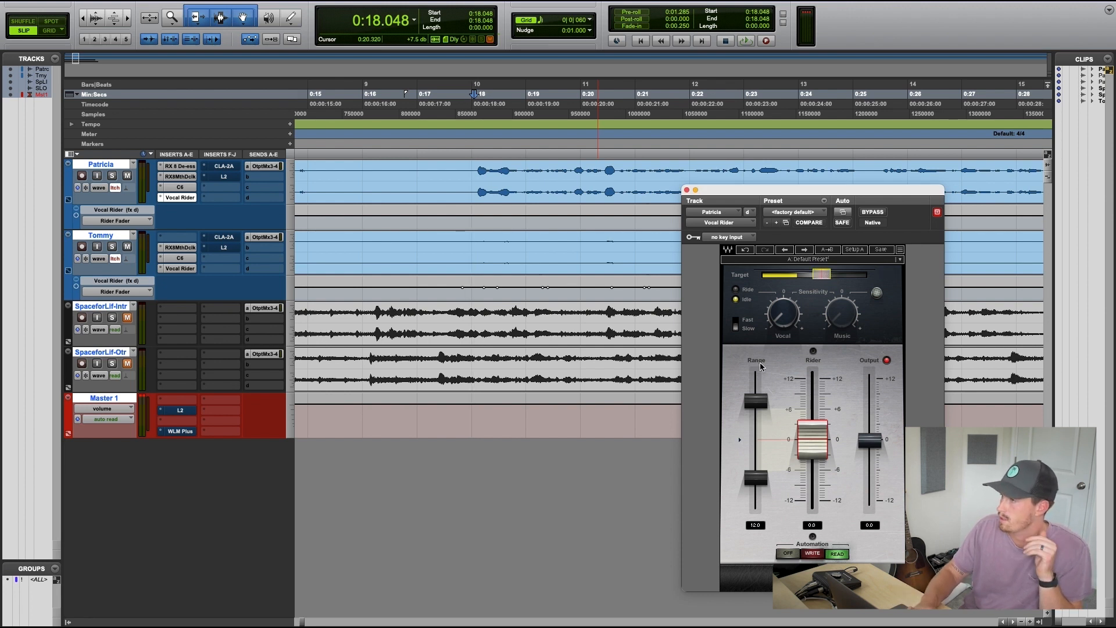
pyautogui.click(780, 321)
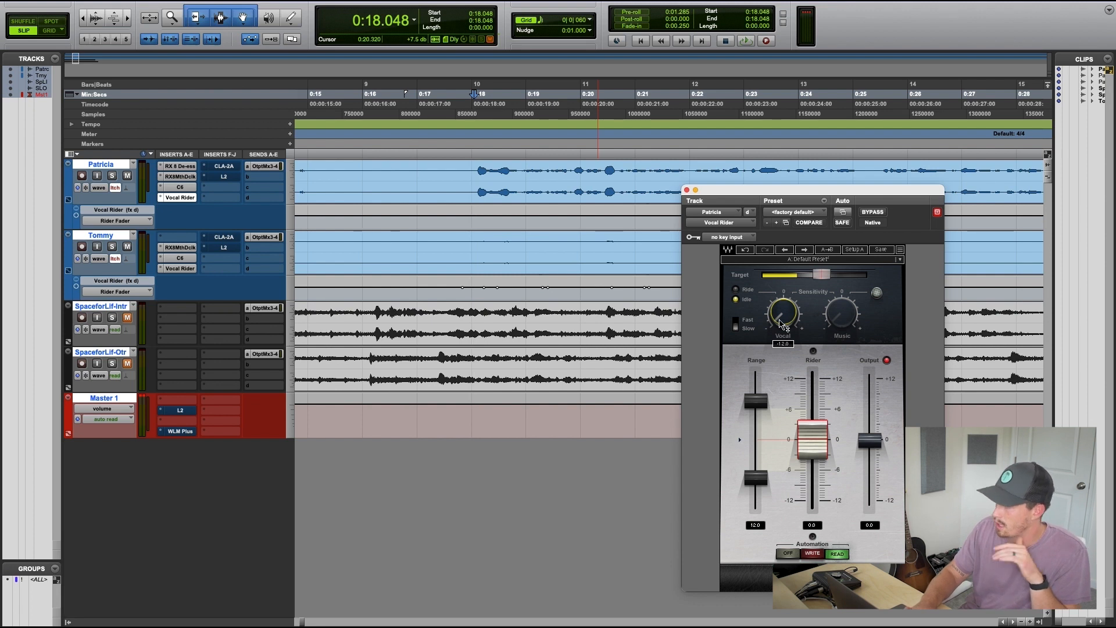
pyautogui.click(813, 554)
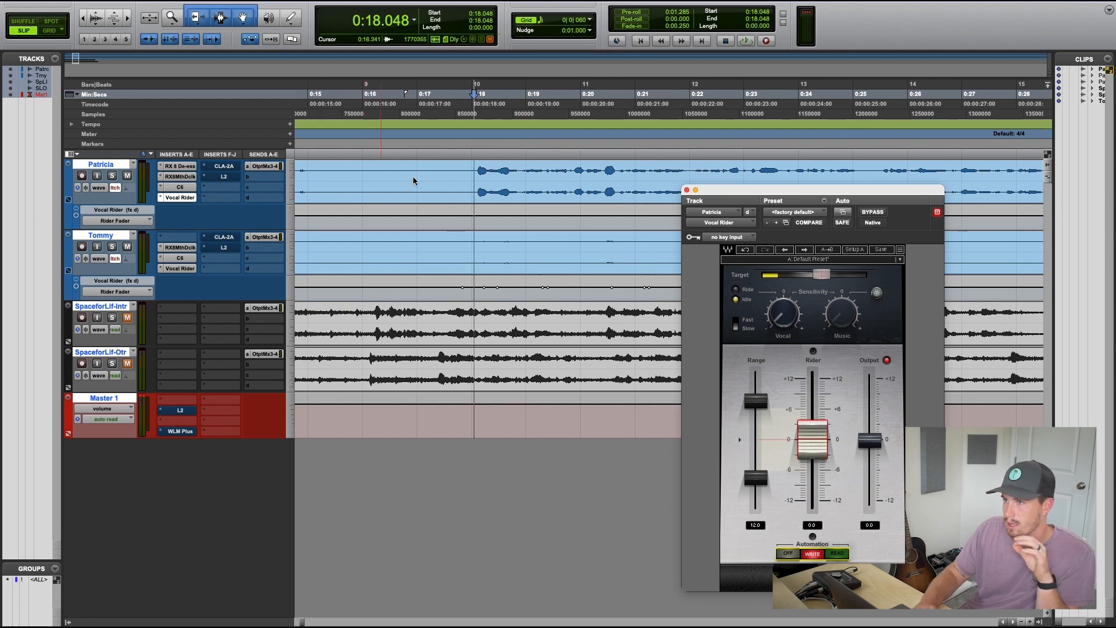
# Step: Set the first vocal track's automation mode to read and play its opening passage from 0:18.090
pyautogui.hscroll(-2, 437, 176)
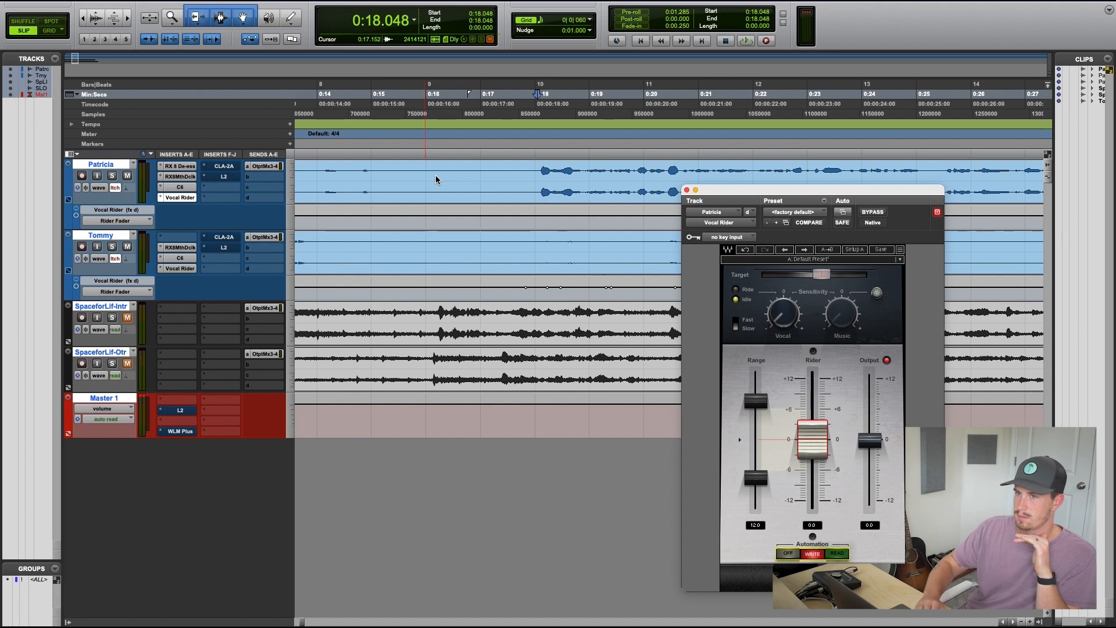
pyautogui.click(115, 187)
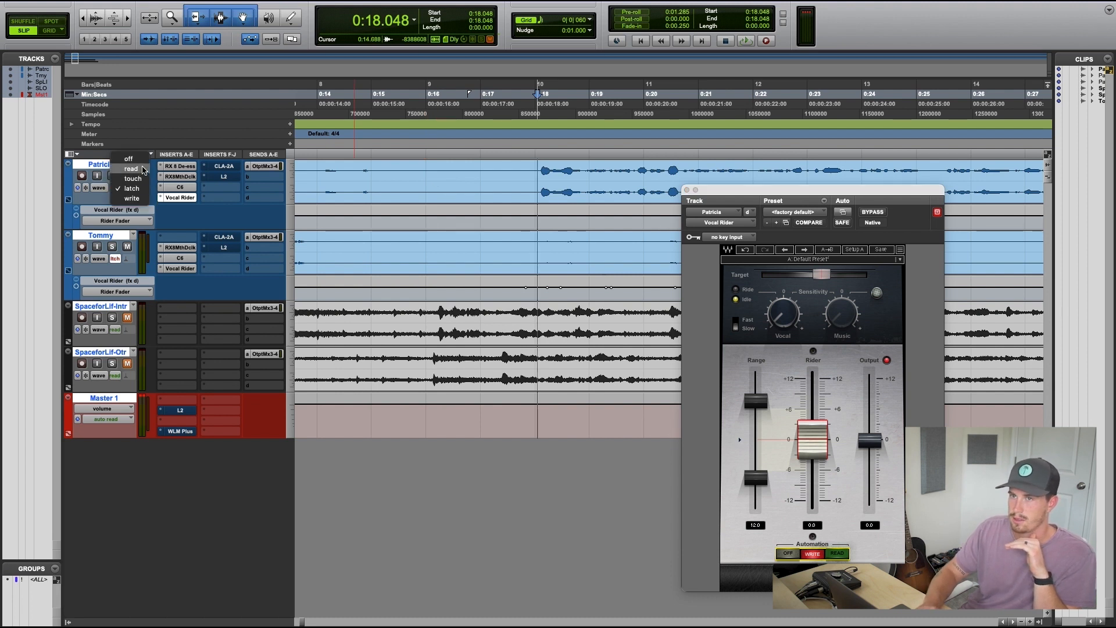
pyautogui.click(143, 169)
pyautogui.click(540, 157)
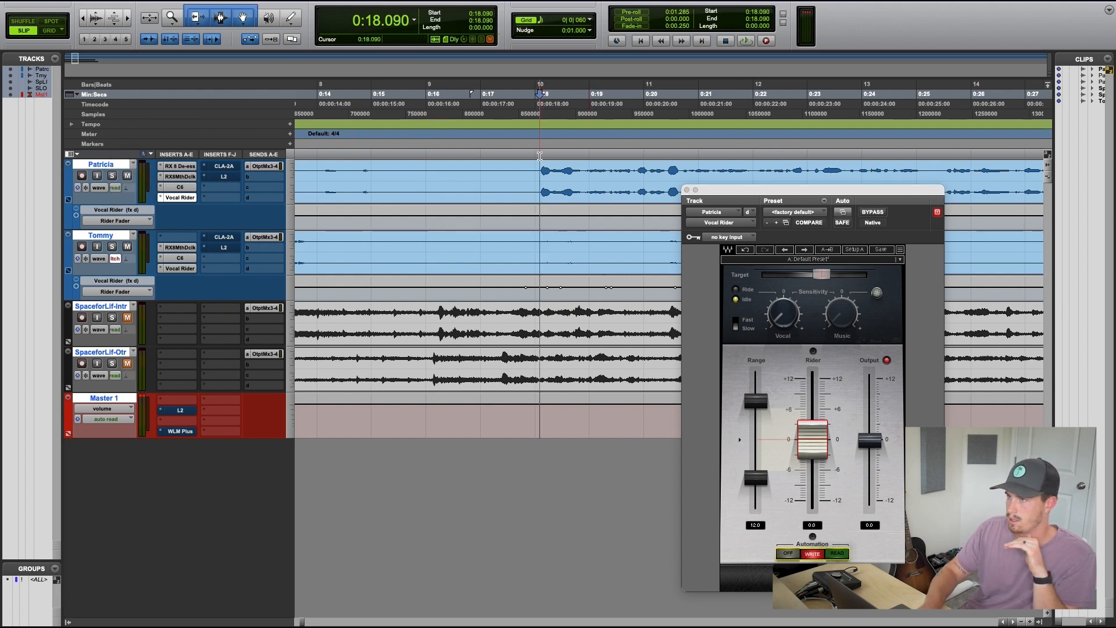
pyautogui.press('space')
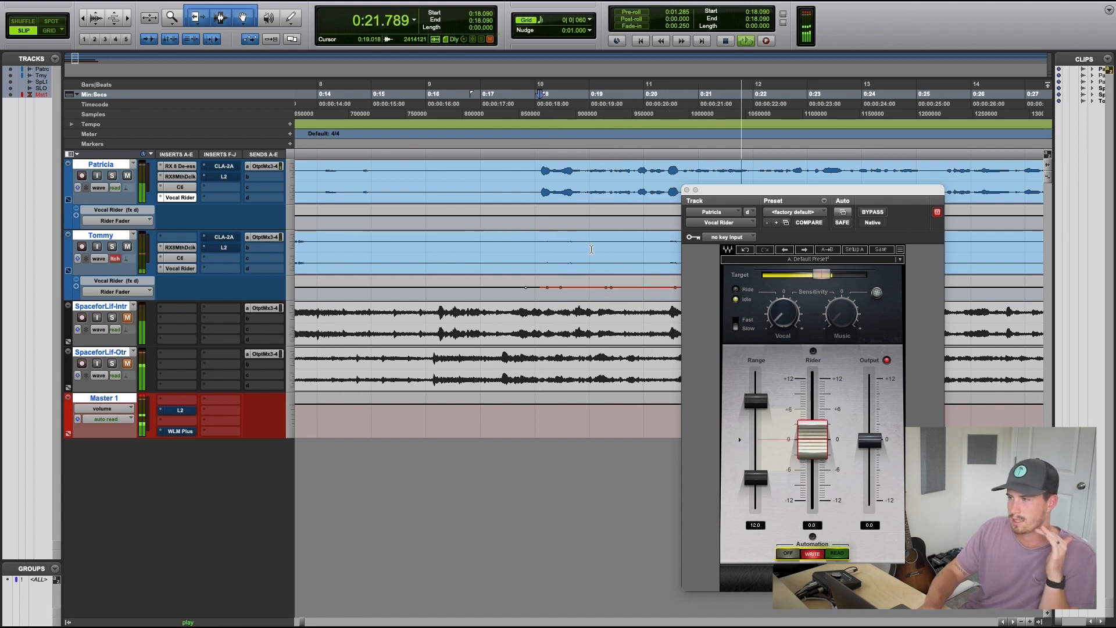
pyautogui.hscroll(-15, 566, 248)
pyautogui.press('space')
# Step: Lower the clip gain of the first vocal track's first two clips to -1.8 dB each
pyautogui.moveTo(300, 197); pyautogui.dragTo(298, 197)
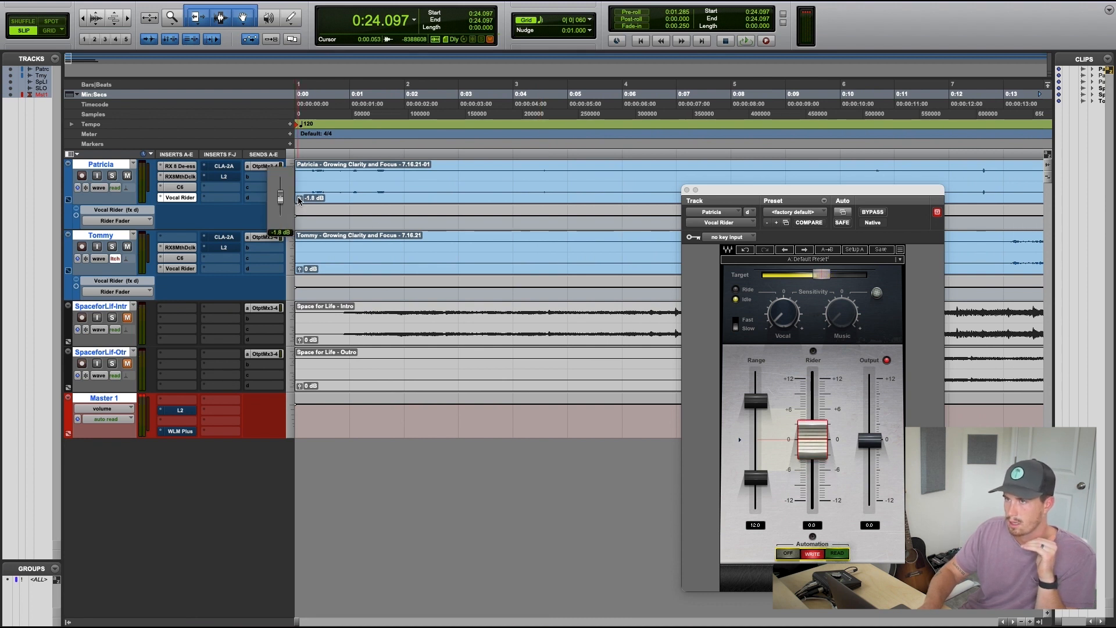
pyautogui.moveTo(298, 198); pyautogui.dragTo(298, 200)
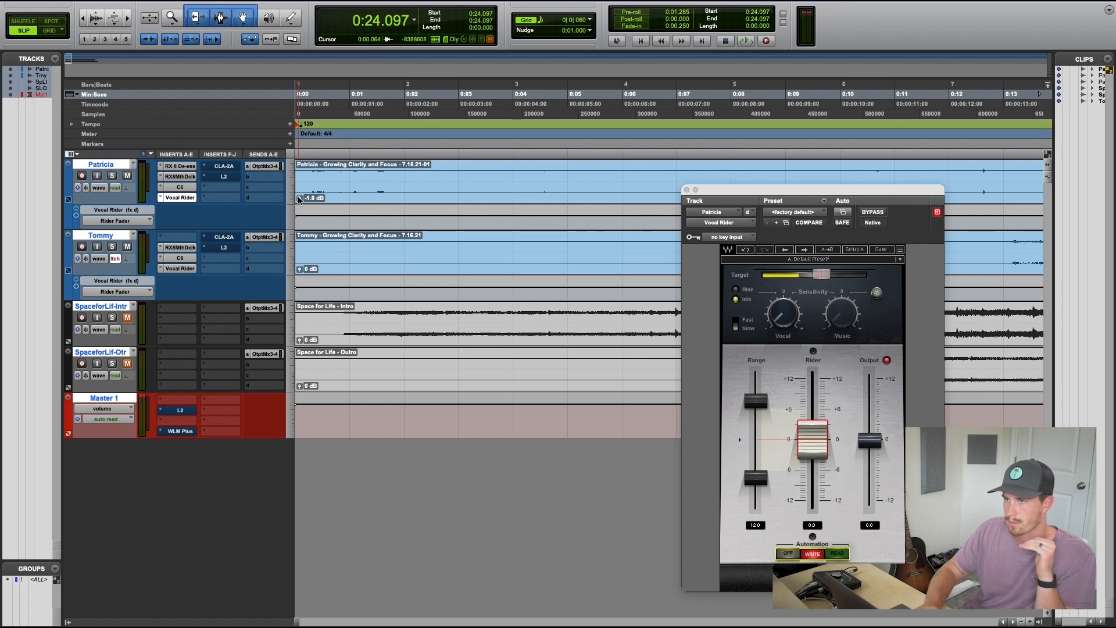
pyautogui.hscroll(15, 299, 200)
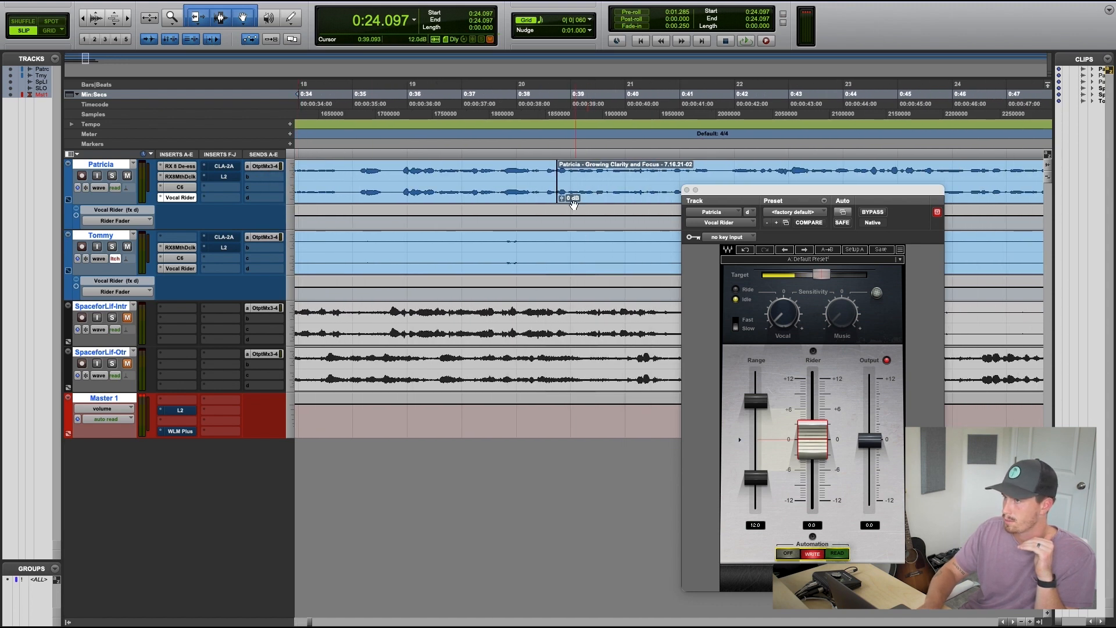
pyautogui.moveTo(561, 200); pyautogui.dragTo(562, 199)
# Step: Replay the first vocal from 0:20.629 to check its level against the Vocal Rider target
pyautogui.hscroll(-2, 562, 199)
pyautogui.hscroll(-5, 360, 189)
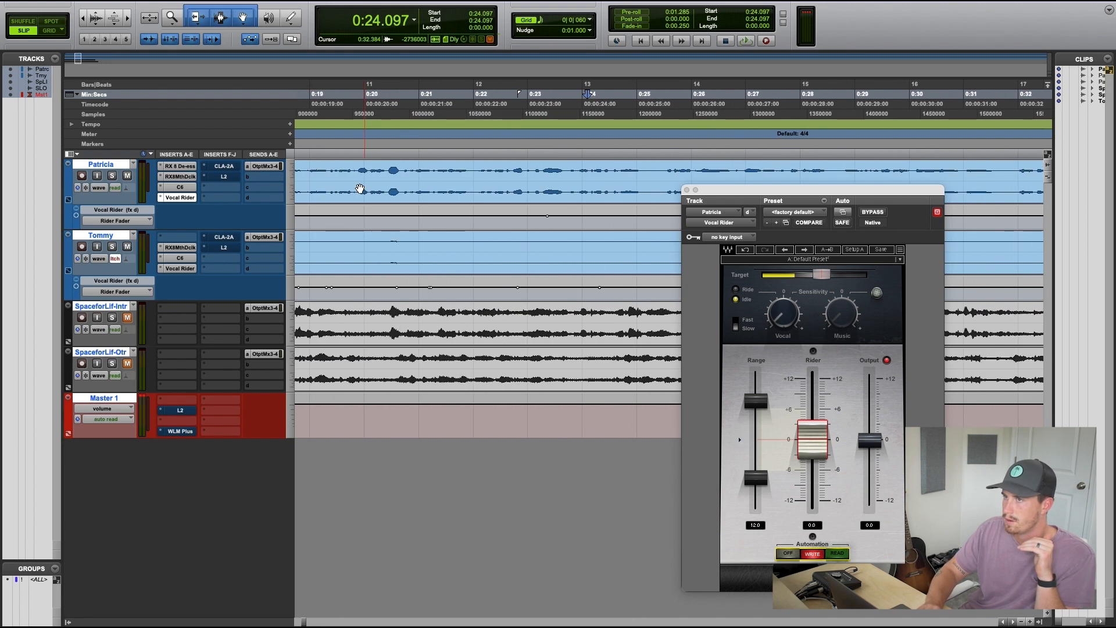
pyautogui.click(399, 154)
pyautogui.press('space')
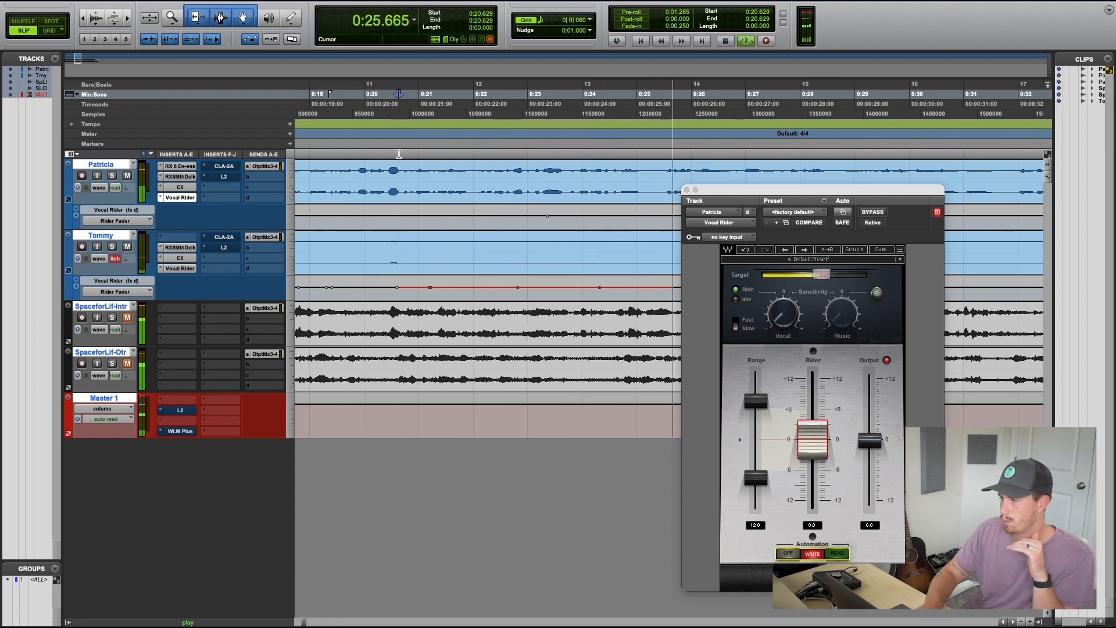
pyautogui.press('space')
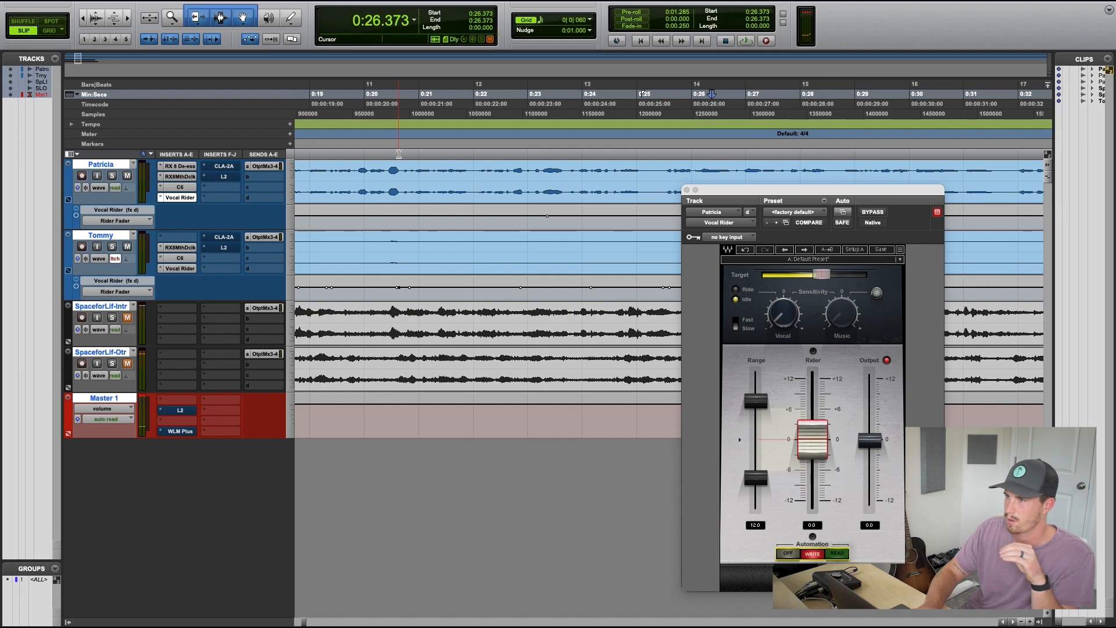
# Step: Open the second vocal track's Vocal Rider and play that speaker's passage from 0:55.498
pyautogui.hscroll(-6, 399, 154)
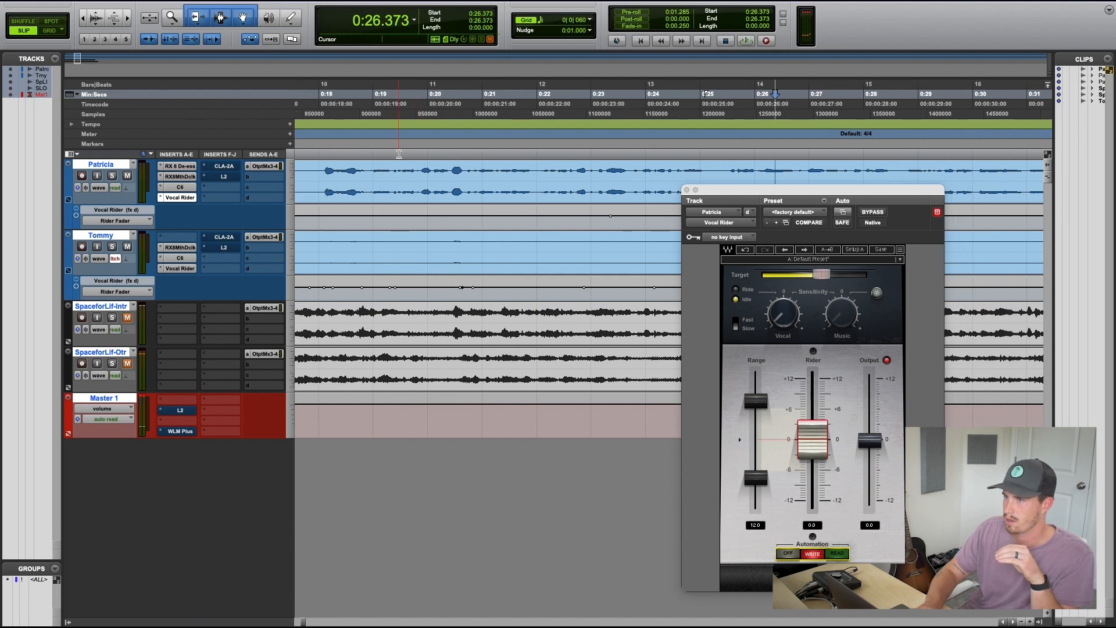
pyautogui.click(181, 268)
pyautogui.hscroll(12, 378, 267)
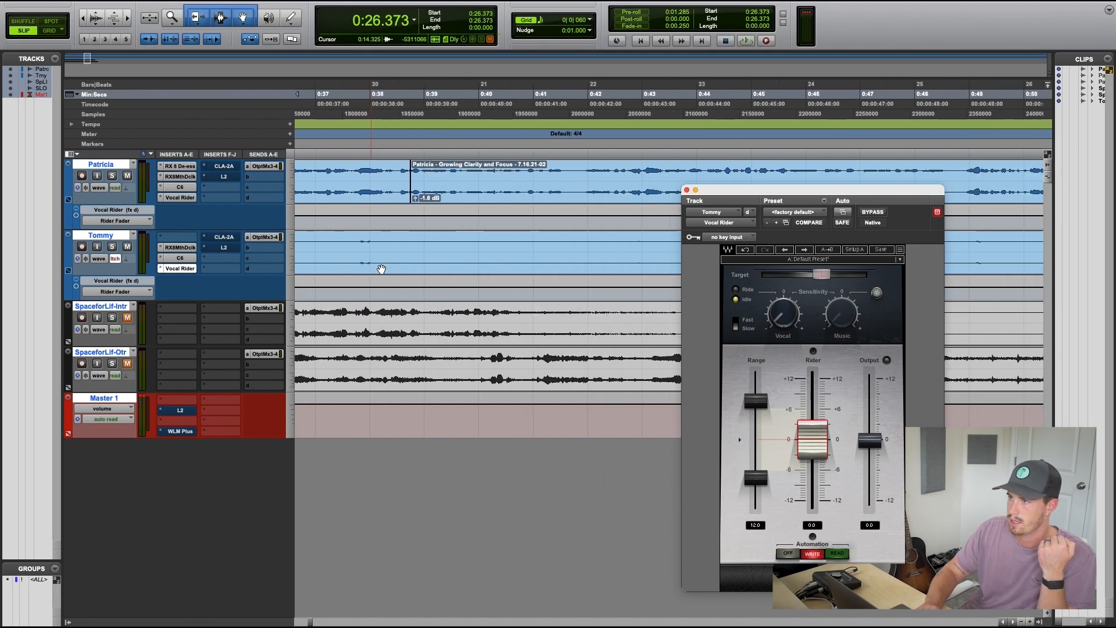
pyautogui.hscroll(7, 380, 267)
pyautogui.click(489, 158)
pyautogui.press('space')
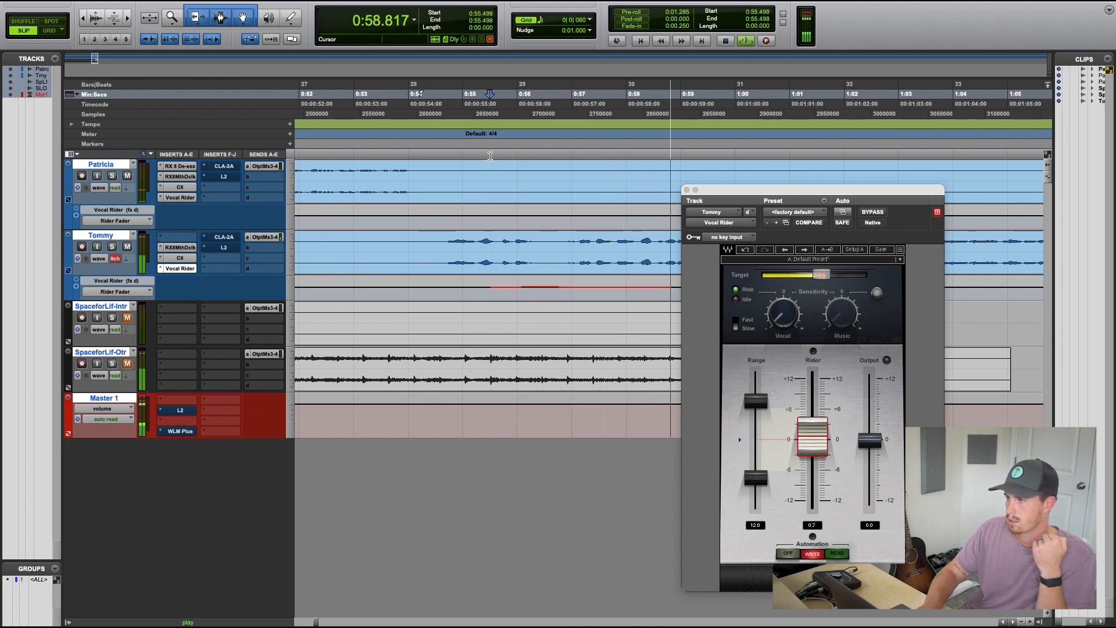
pyautogui.press('space')
# Step: Select the second vocal track's clip and raise its clip gain to +0.9 dB
pyautogui.hscroll(-20, 490, 157)
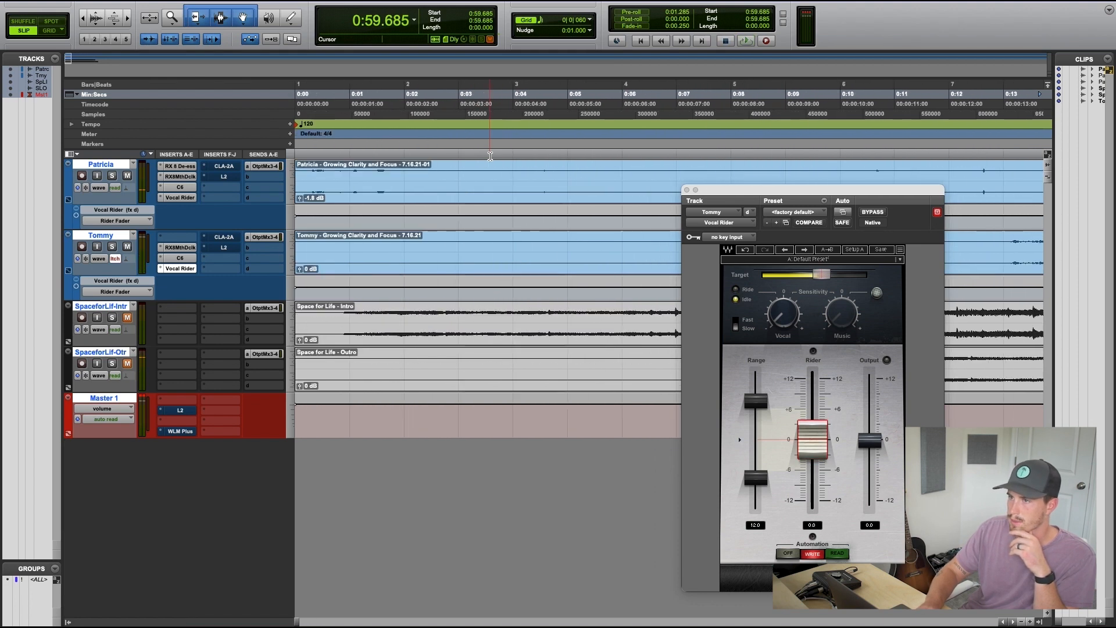
pyautogui.doubleClick(301, 268)
pyautogui.moveTo(301, 270); pyautogui.dragTo(301, 270)
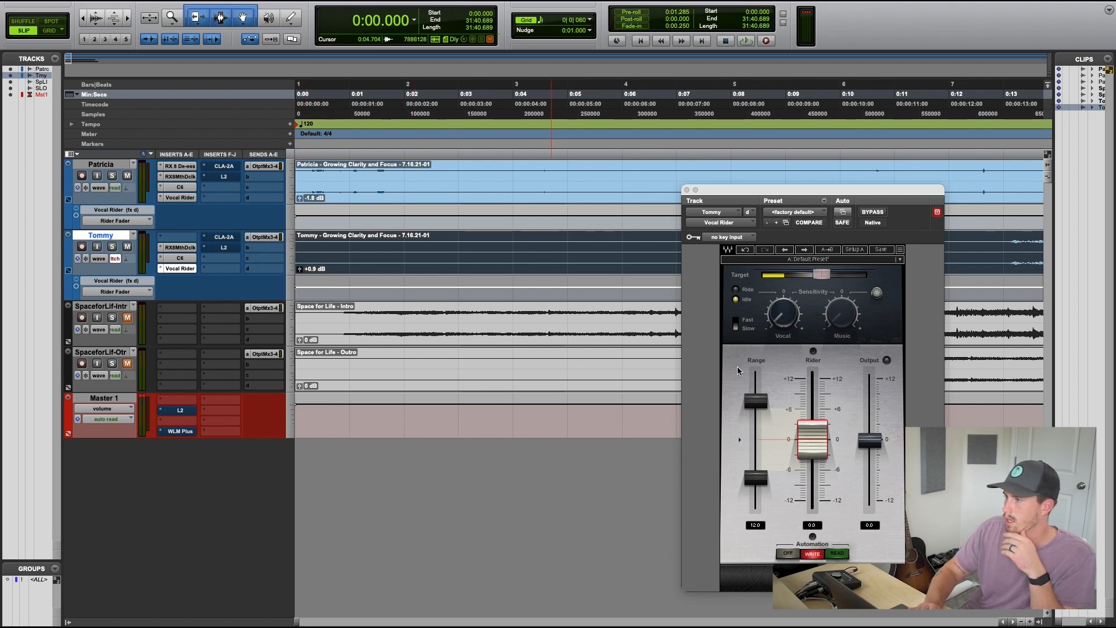
# Step: Switch the first vocal track to latch automation and play from 0:17.856 to write Rider Fader moves on both vocals
pyautogui.click(184, 198)
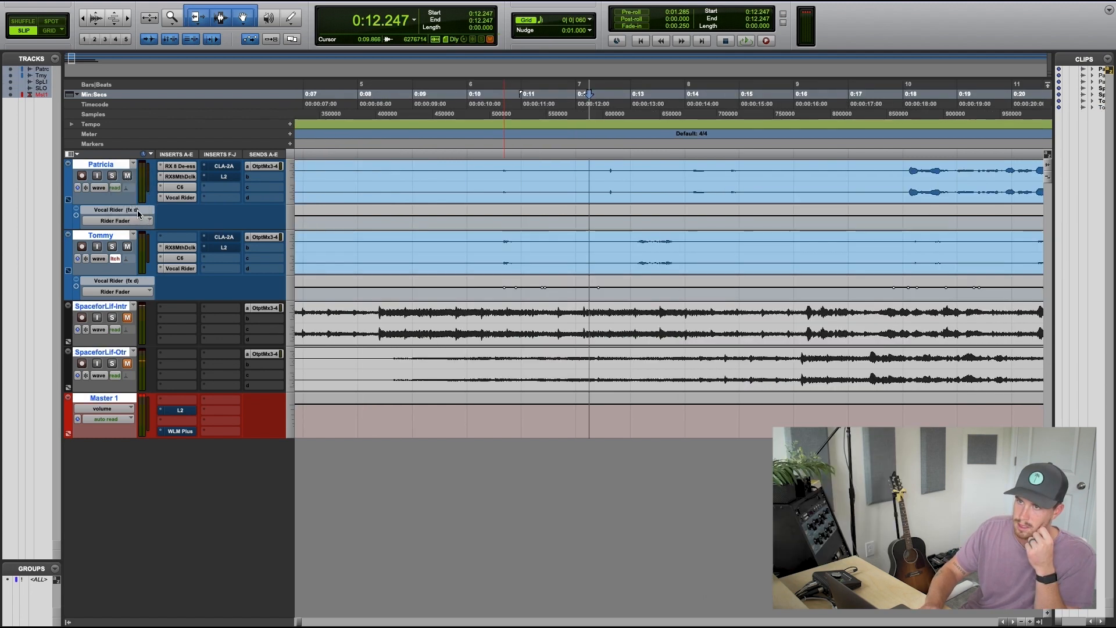
pyautogui.hscroll(2, 655, 244)
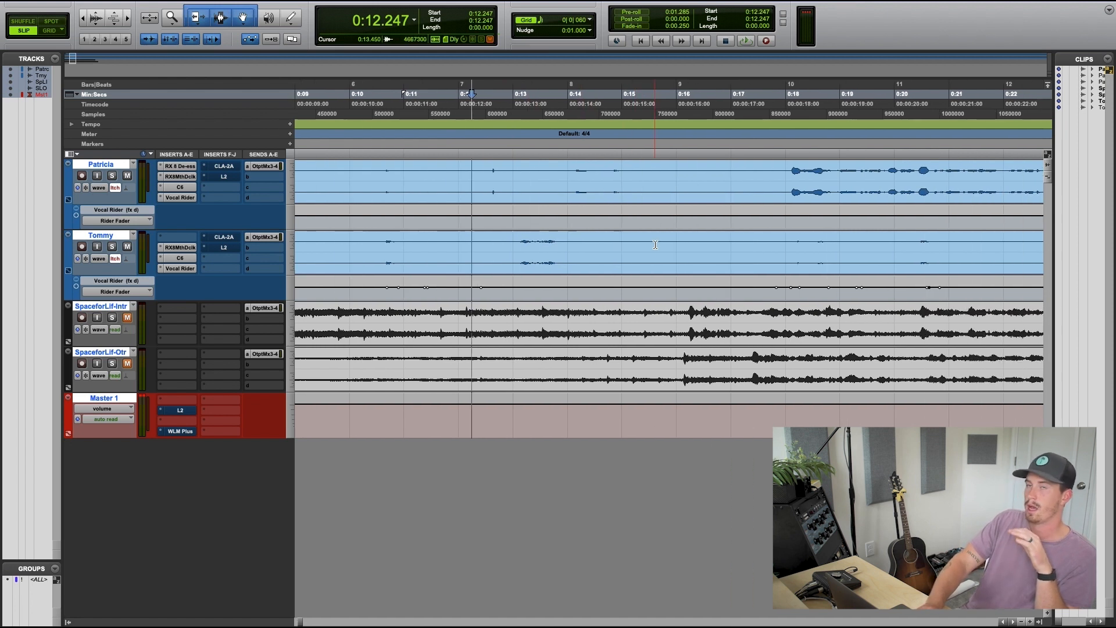
pyautogui.hscroll(4, 655, 245)
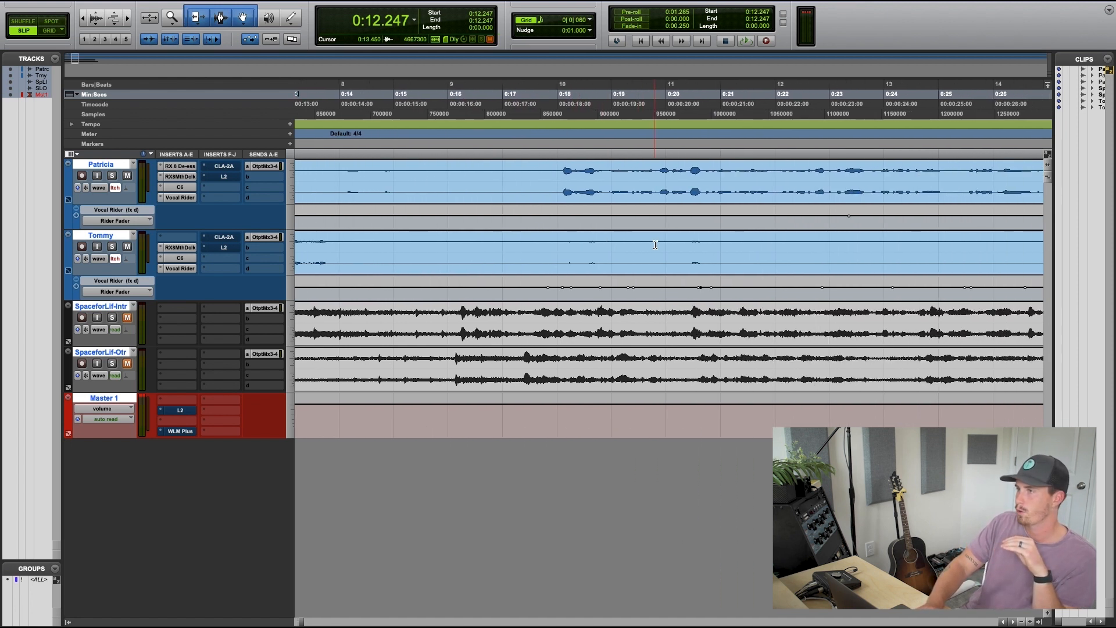
pyautogui.click(549, 156)
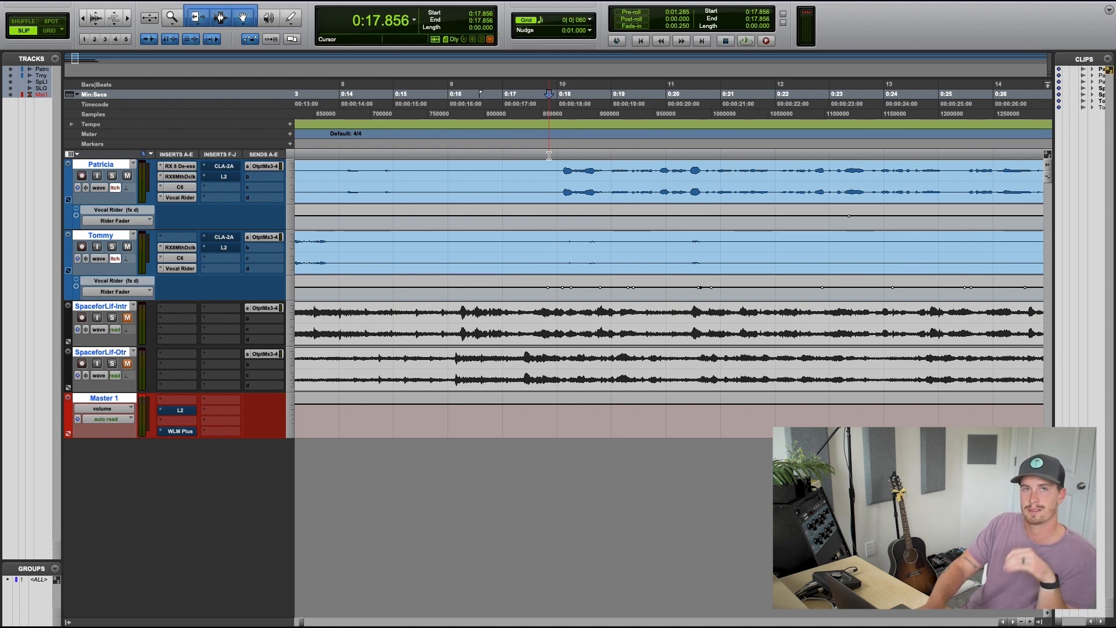
pyautogui.press('space')
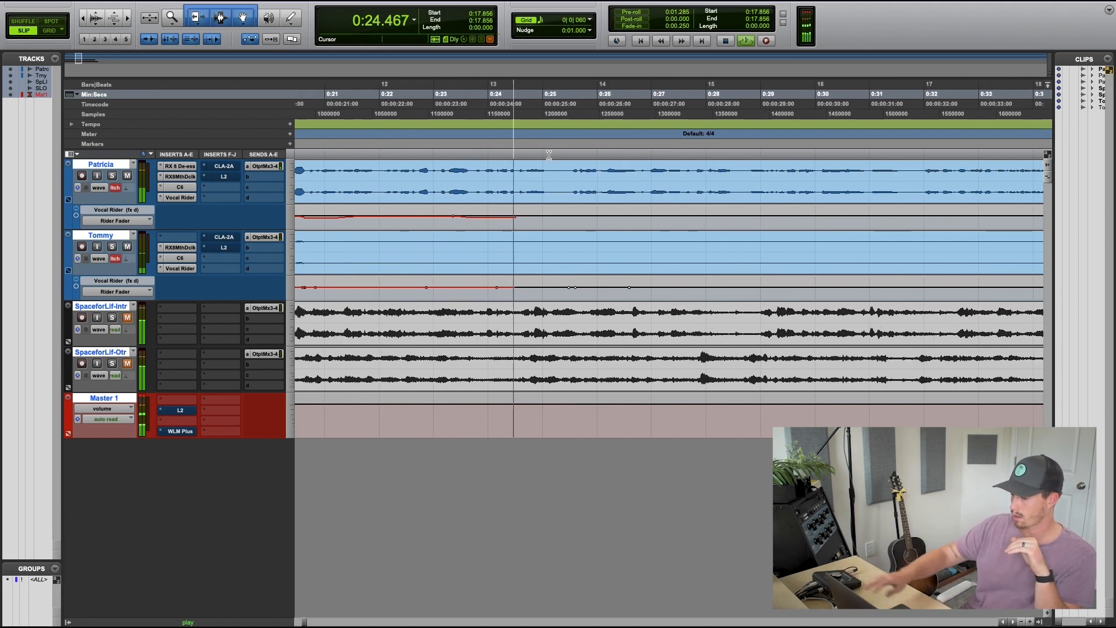
pyautogui.press('space')
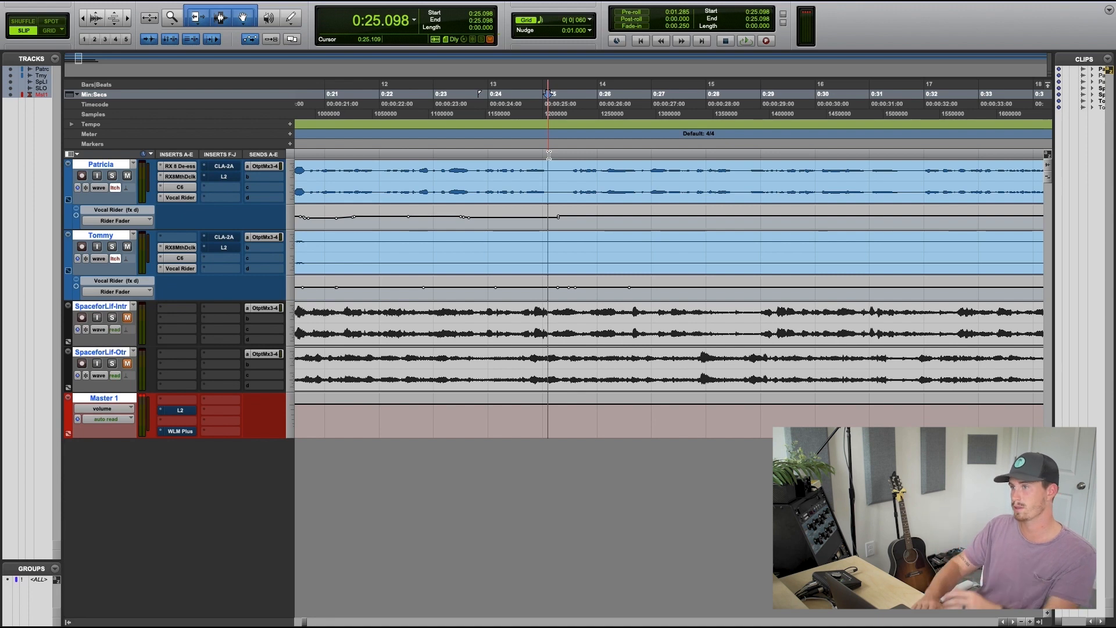
# Step: Open the first vocal track's CLA-2A and play its passage from 0:19.626
pyautogui.hscroll(-5, 548, 155)
pyautogui.click(449, 155)
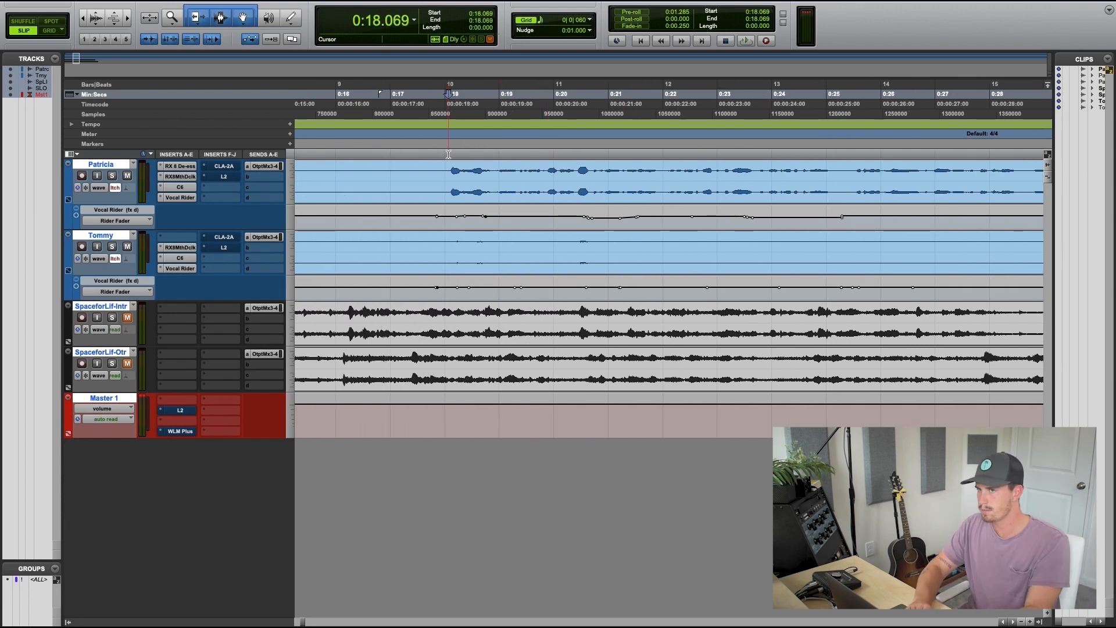
pyautogui.click(224, 166)
pyautogui.click(534, 156)
pyautogui.press('space')
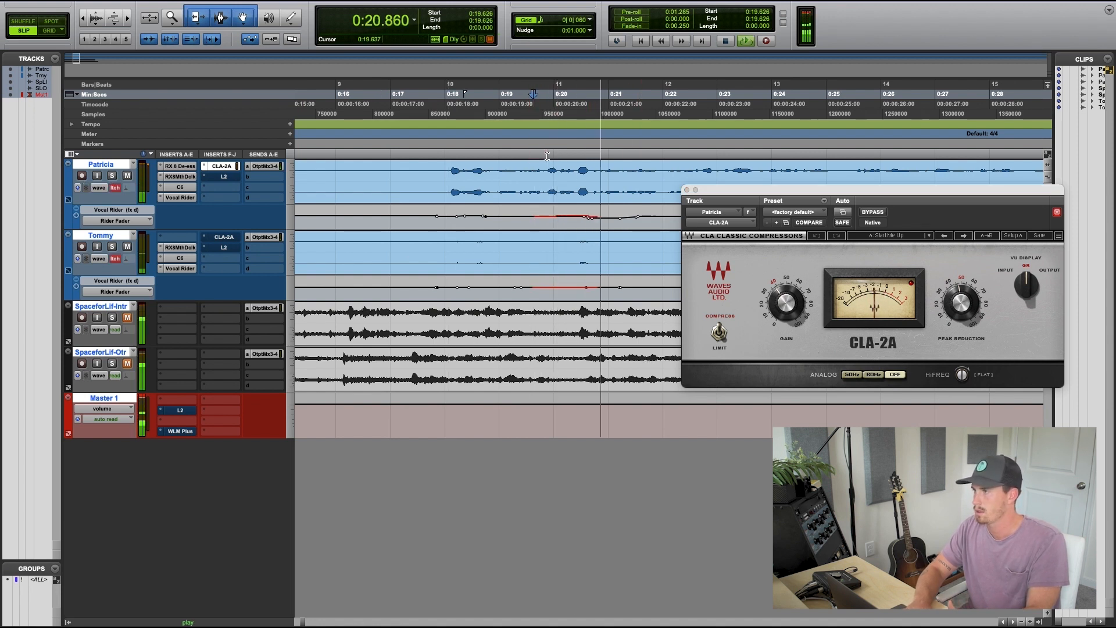
# Step: Check the Gain and Peak Reduction controls of the first vocal track's CLA-2A during playback and close the plug-in
pyautogui.click(786, 302)
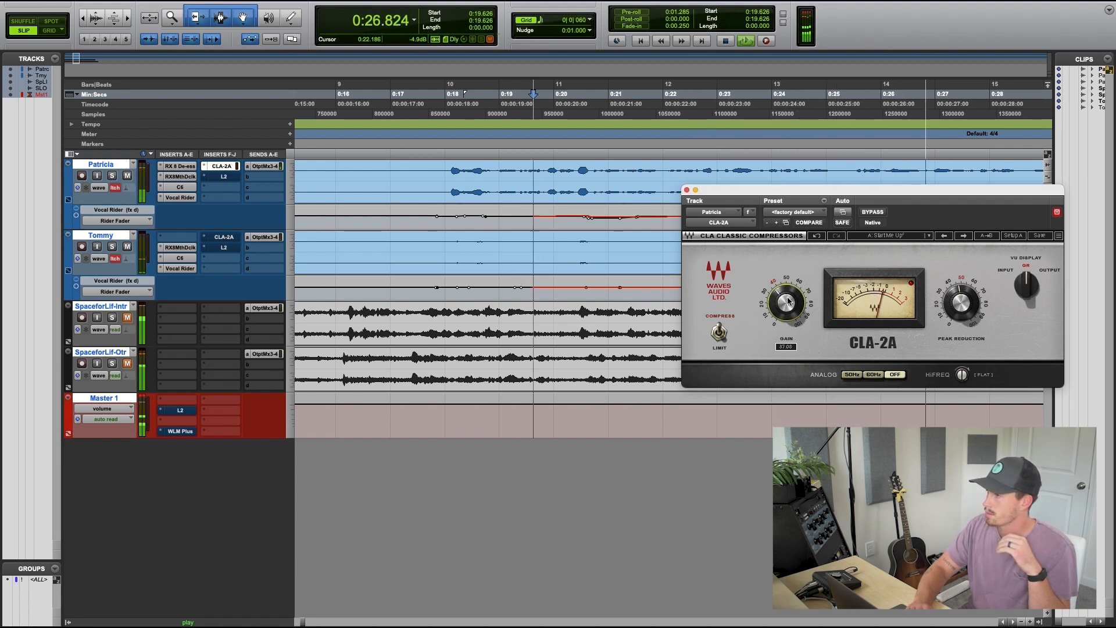
pyautogui.click(961, 303)
pyautogui.moveTo(969, 296); pyautogui.dragTo(968, 294)
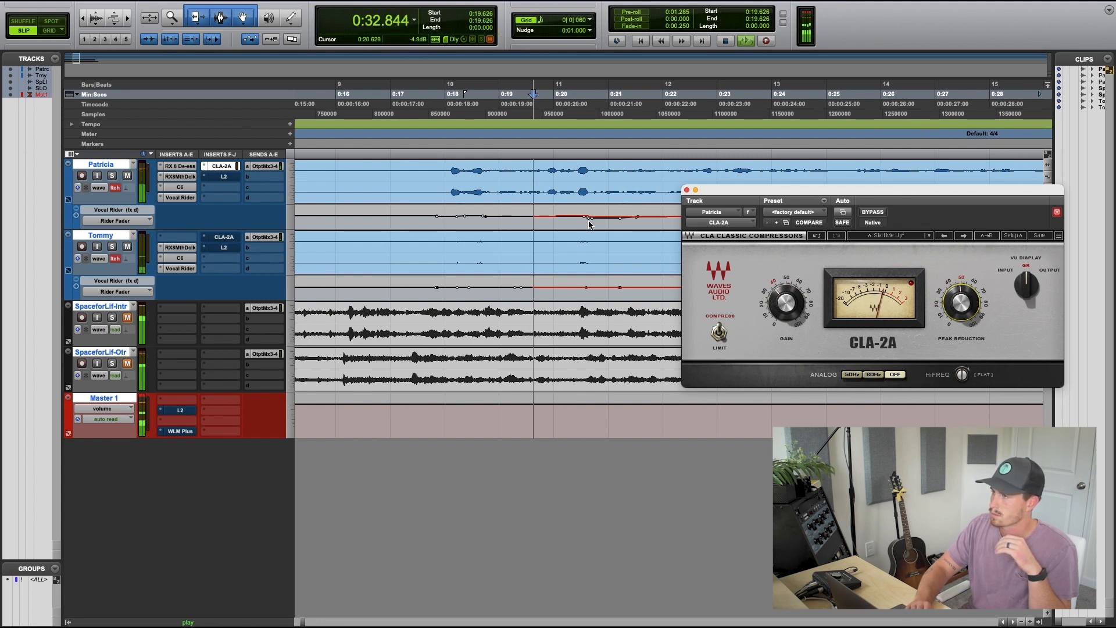
pyautogui.moveTo(789, 307); pyautogui.dragTo(782, 311)
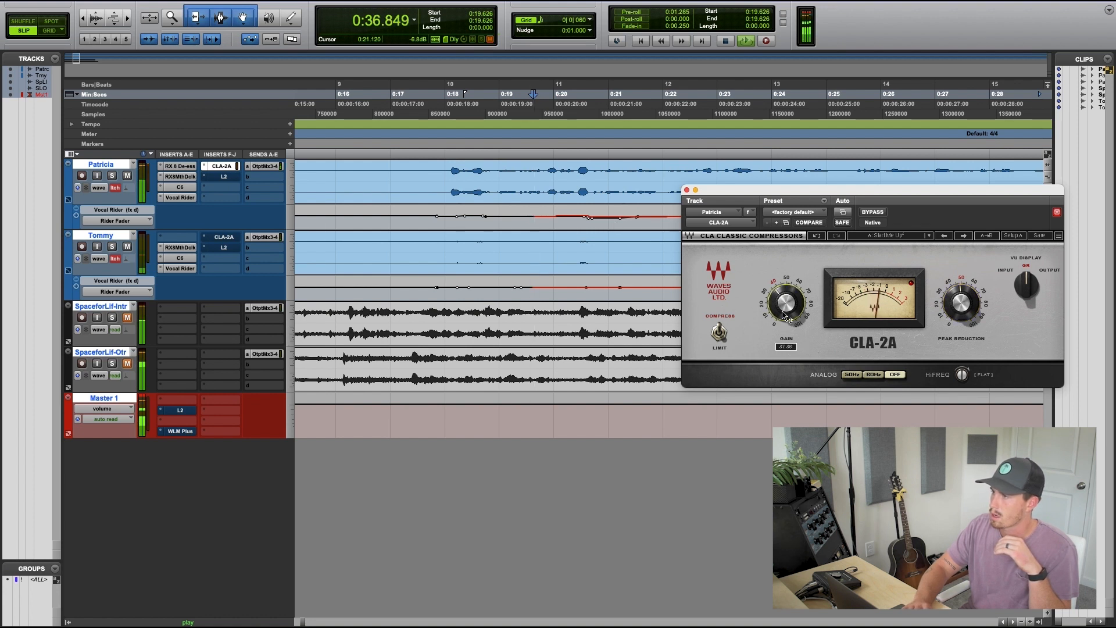
pyautogui.click(686, 190)
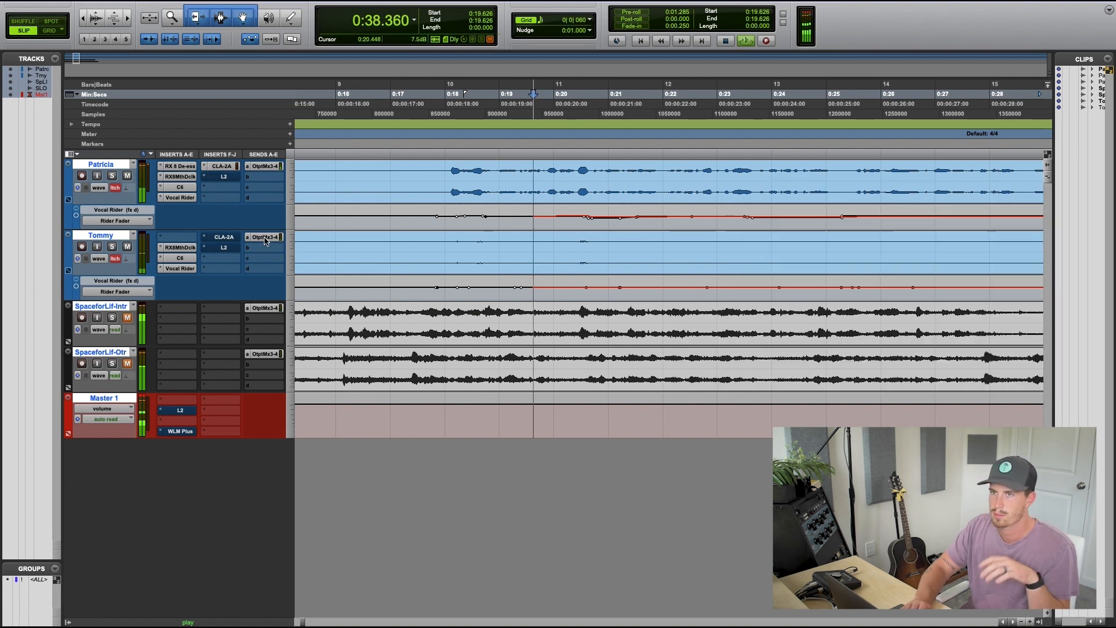
# Step: Open the second vocal track's CLA-2A and take it out of bypass
pyautogui.click(235, 241)
pyautogui.rightClick(235, 241)
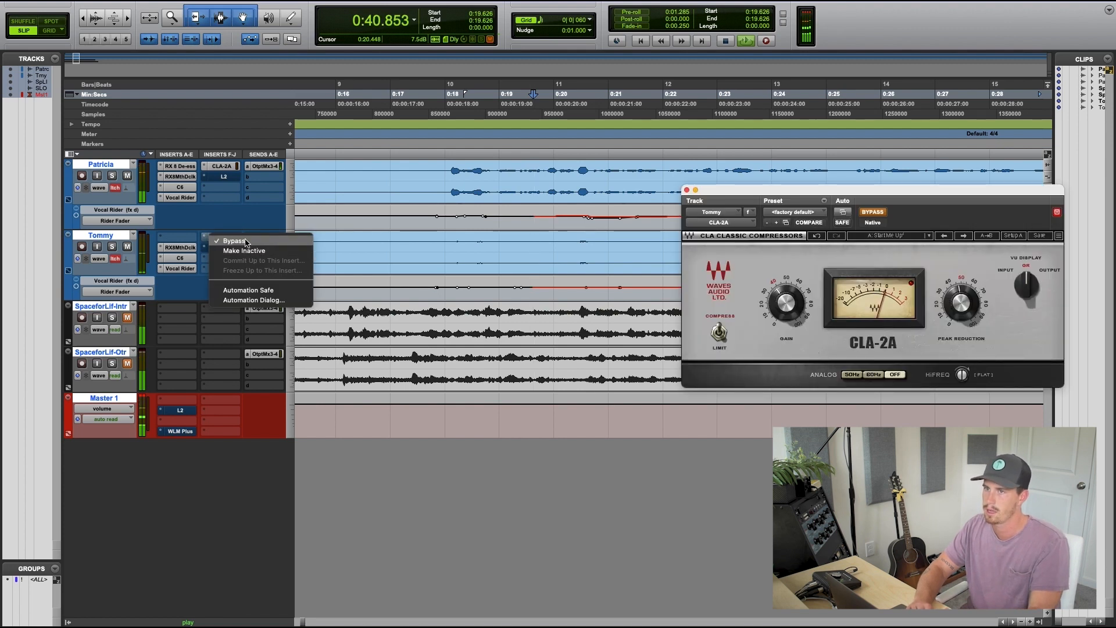
pyautogui.click(741, 222)
pyautogui.click(742, 223)
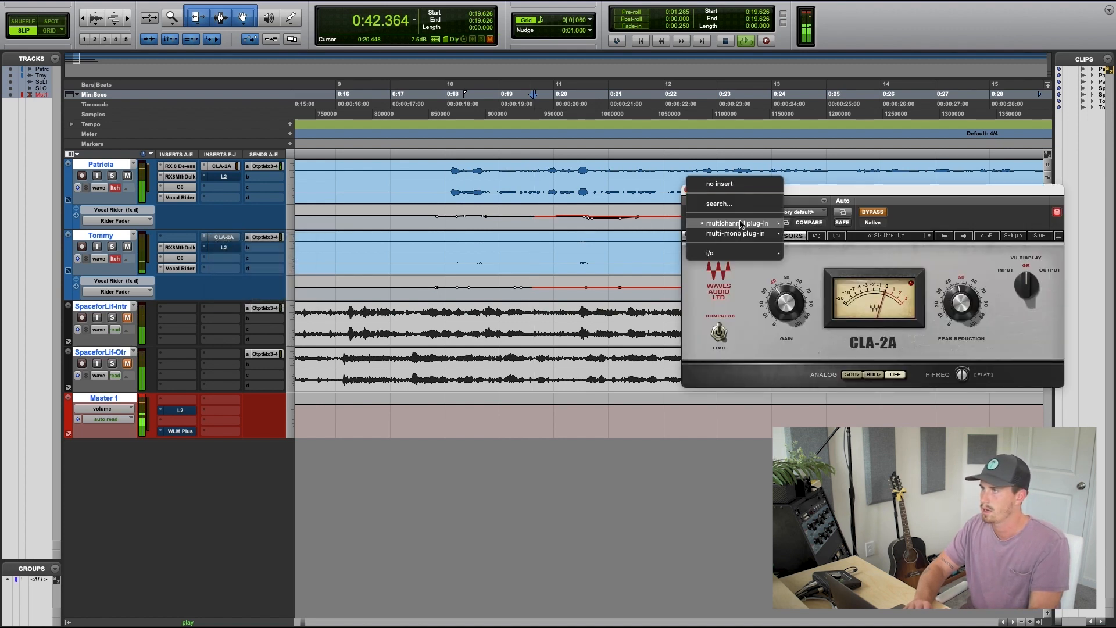
pyautogui.click(731, 185)
pyautogui.click(221, 217)
pyautogui.moveTo(220, 237); pyautogui.dragTo(221, 237)
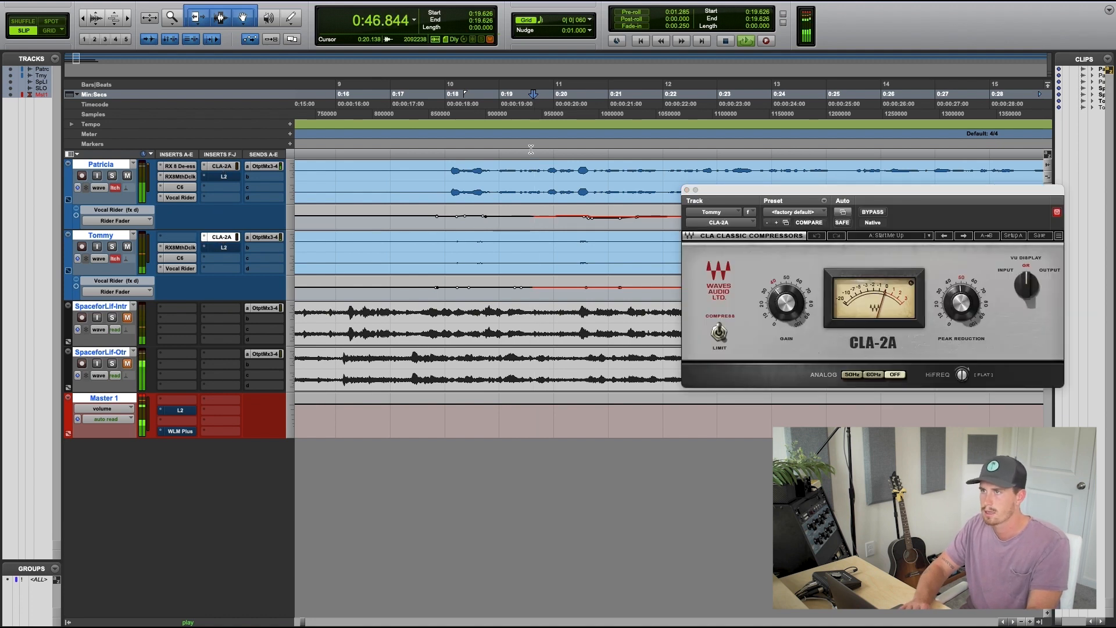
# Step: Play the second speaker's passage from 0:54.752 through the CLA-2A, stop playback and close the plug-in
pyautogui.press('space')
pyautogui.hscroll(15, 575, 178)
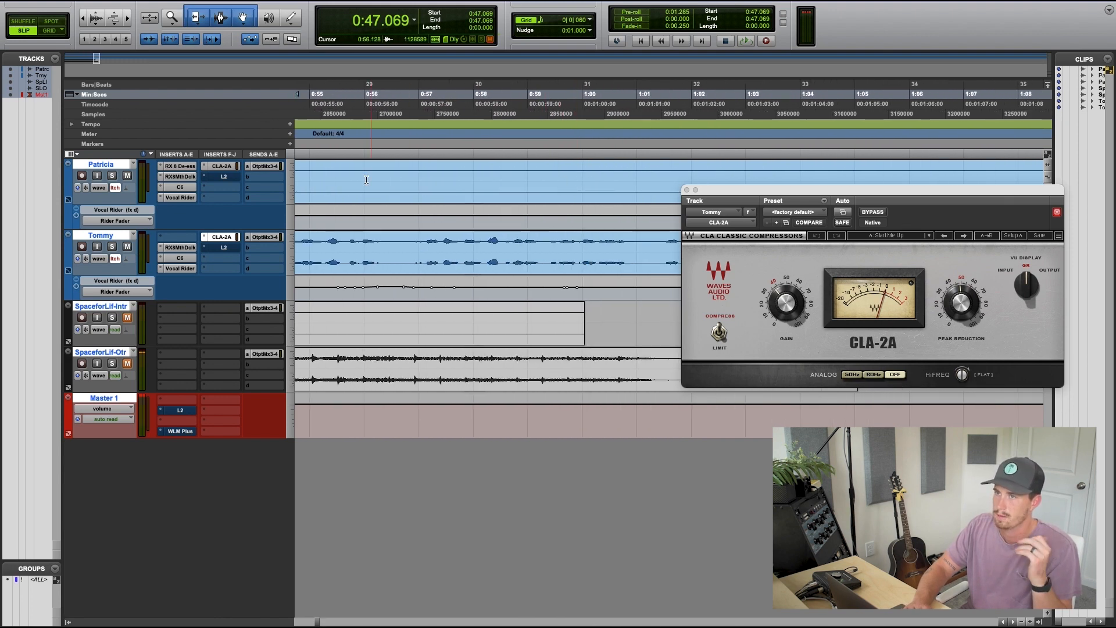
pyautogui.hscroll(-5, 366, 180)
pyautogui.click(495, 163)
pyautogui.press('space')
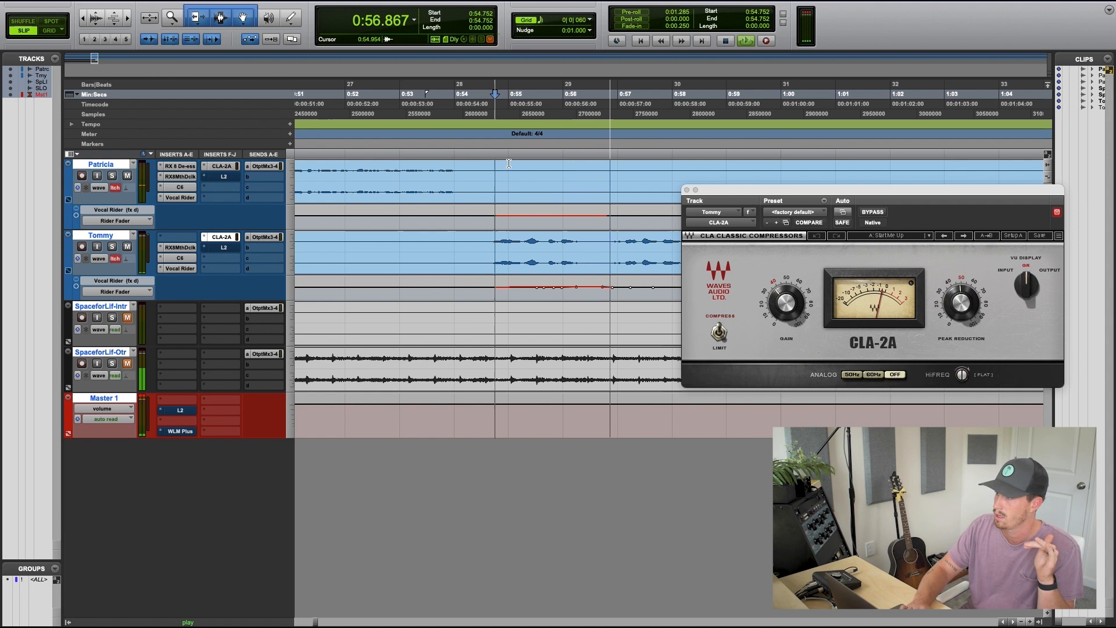
pyautogui.moveTo(786, 302)
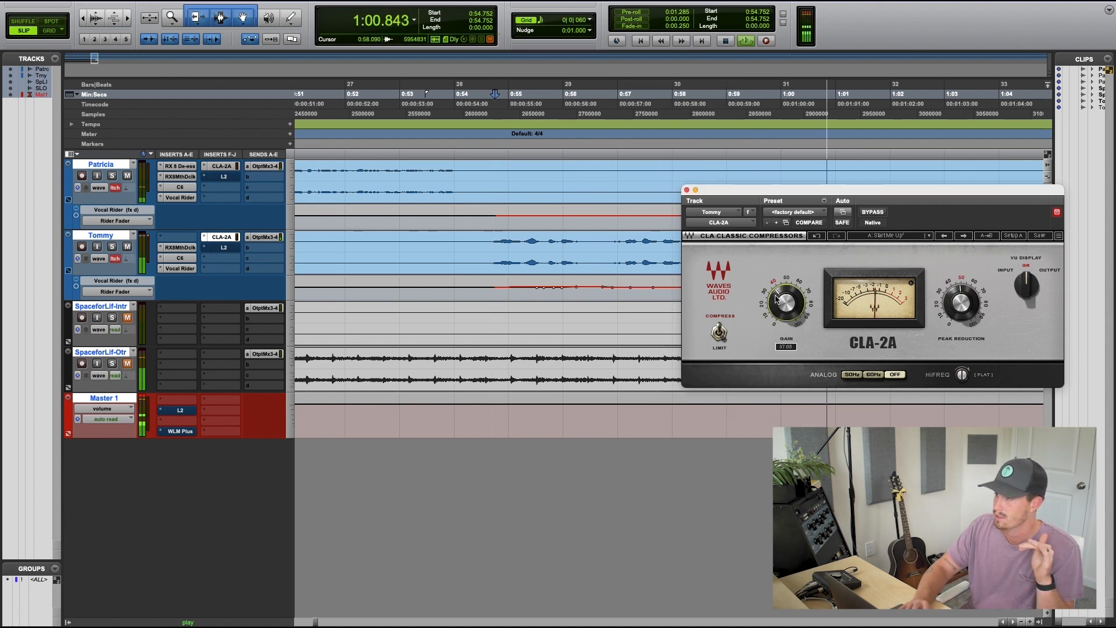
pyautogui.press('space')
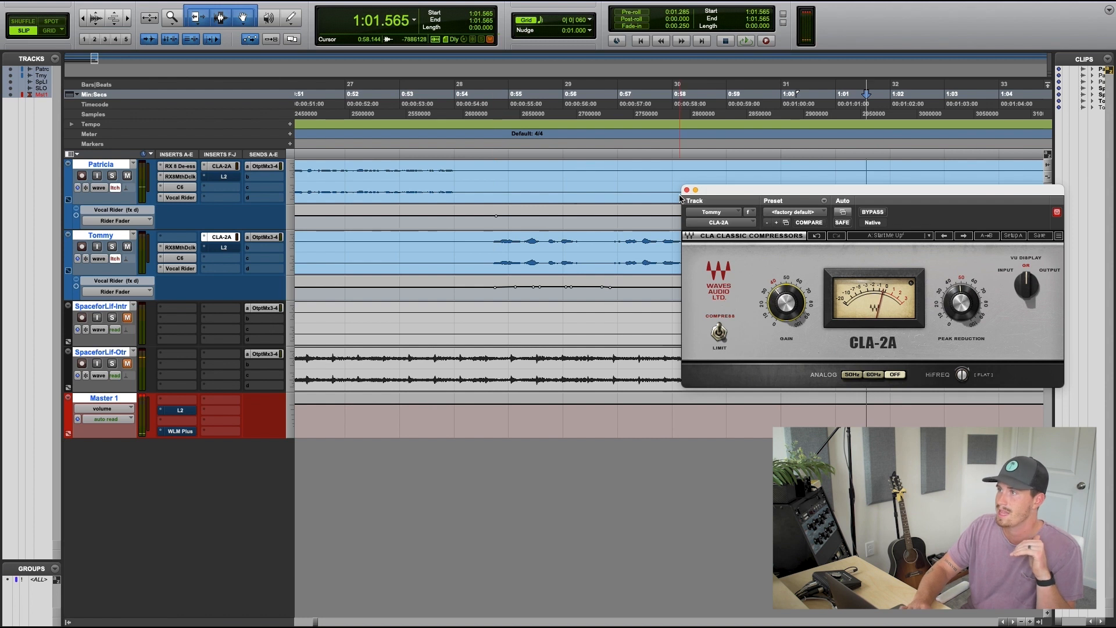
pyautogui.click(686, 190)
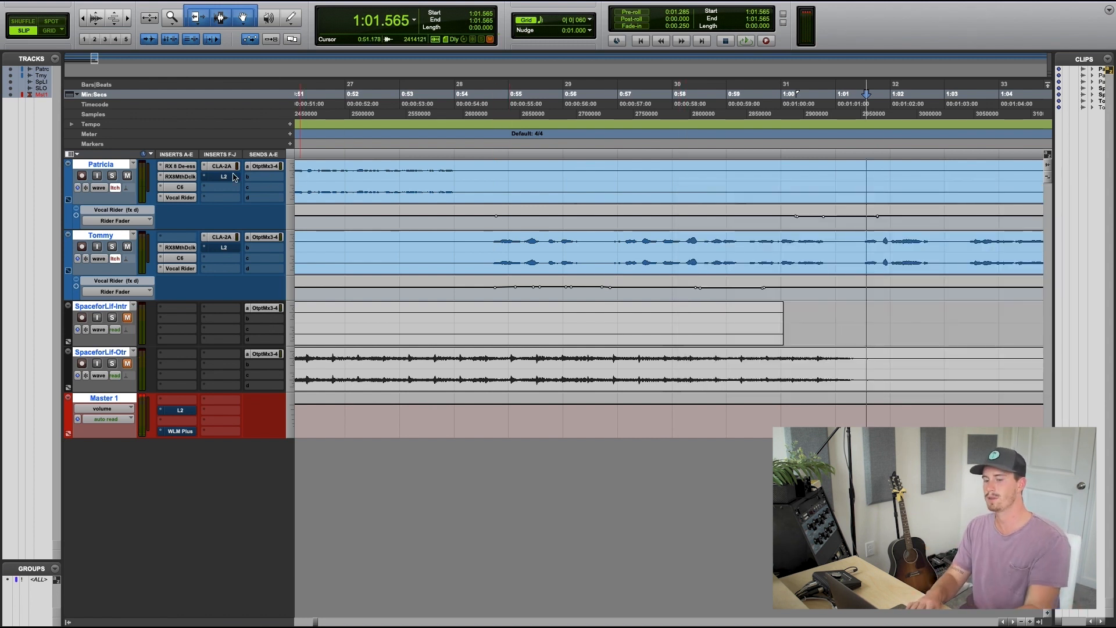
# Step: Enable the L2 limiter on both vocal tracks
pyautogui.keyDown('ctrl'); pyautogui.keyDown('super'); pyautogui.click(223, 176); pyautogui.keyUp('super'); pyautogui.keyUp('ctrl')
pyautogui.keyDown('ctrl'); pyautogui.keyDown('super'); pyautogui.click(226, 249); pyautogui.keyUp('super'); pyautogui.keyUp('ctrl')
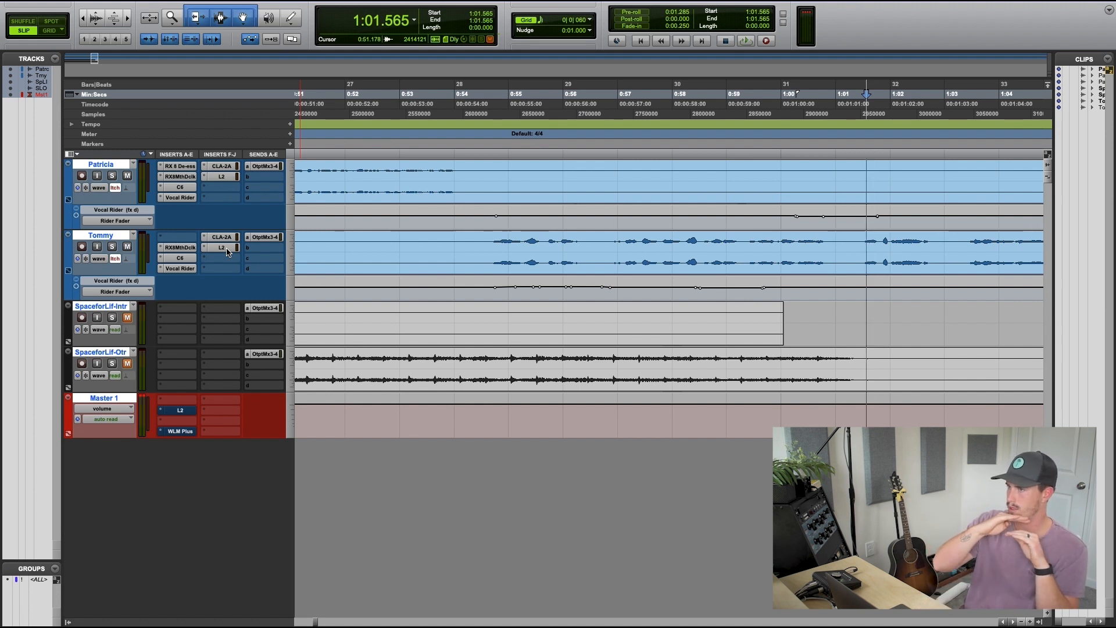
# Step: Select the range from 0:16.554 to 1:03.658 across both vocal tracks
pyautogui.hscroll(3, 227, 251)
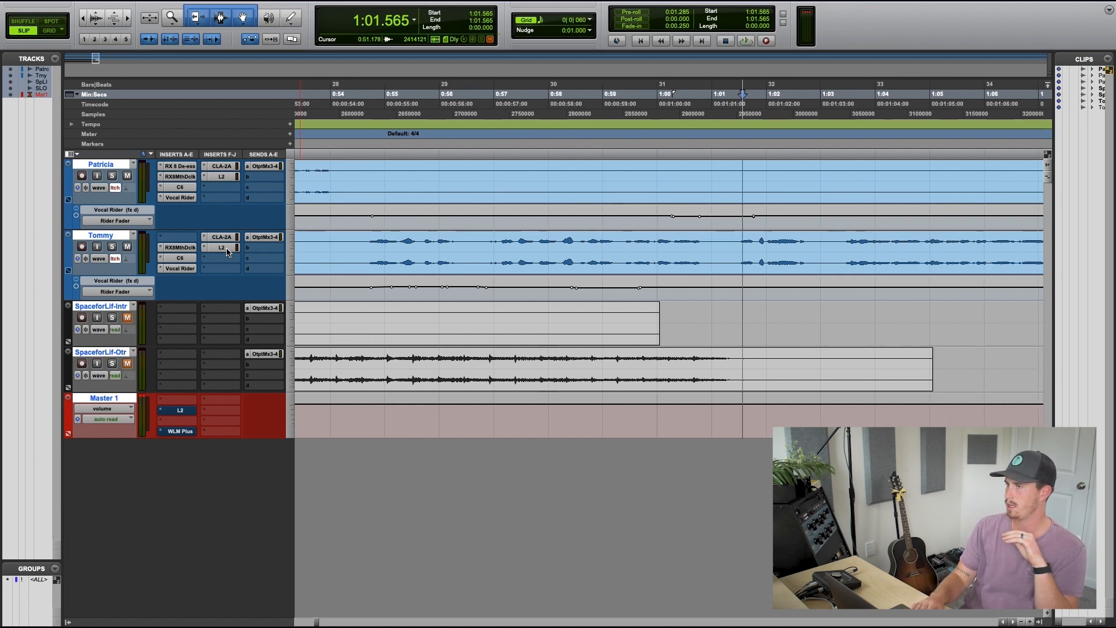
pyautogui.hscroll(3, 227, 251)
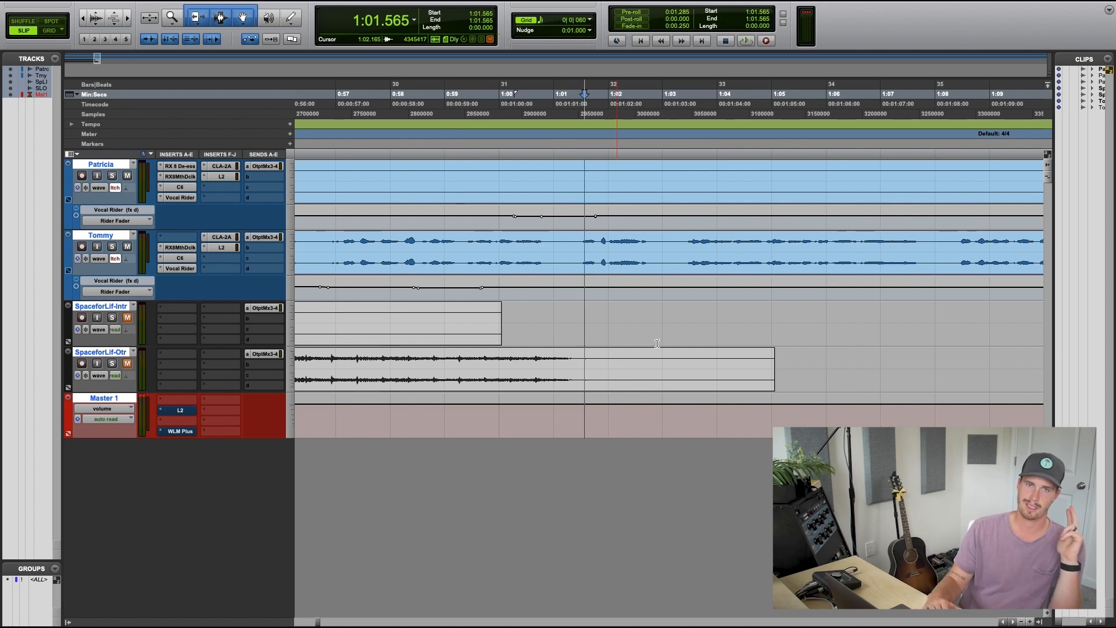
pyautogui.hscroll(10, 760, 384)
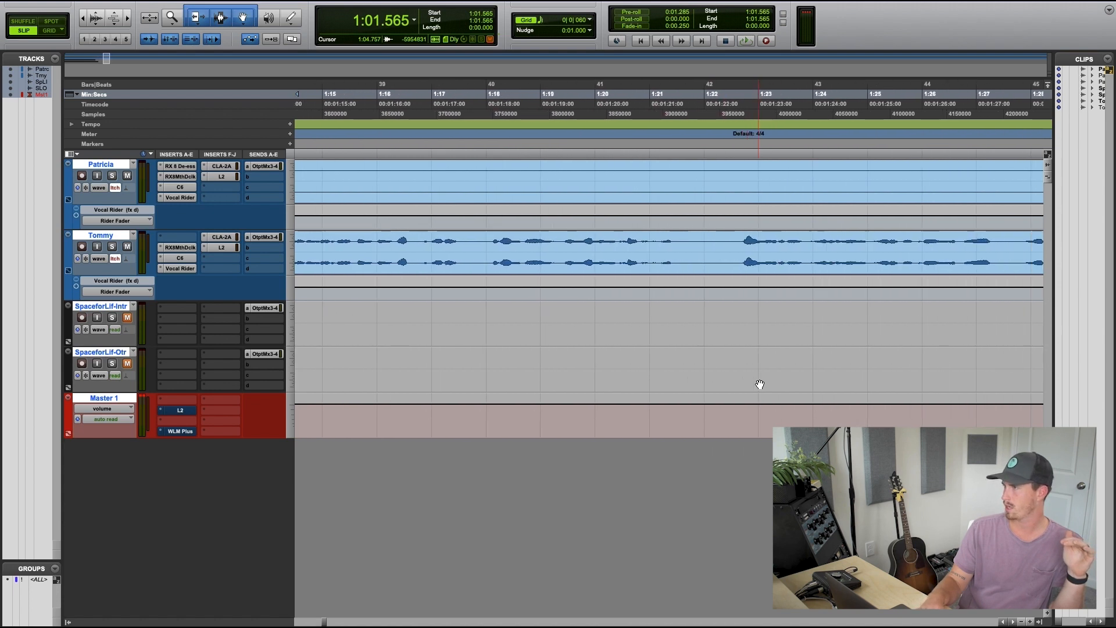
pyautogui.scroll(-5, 760, 384)
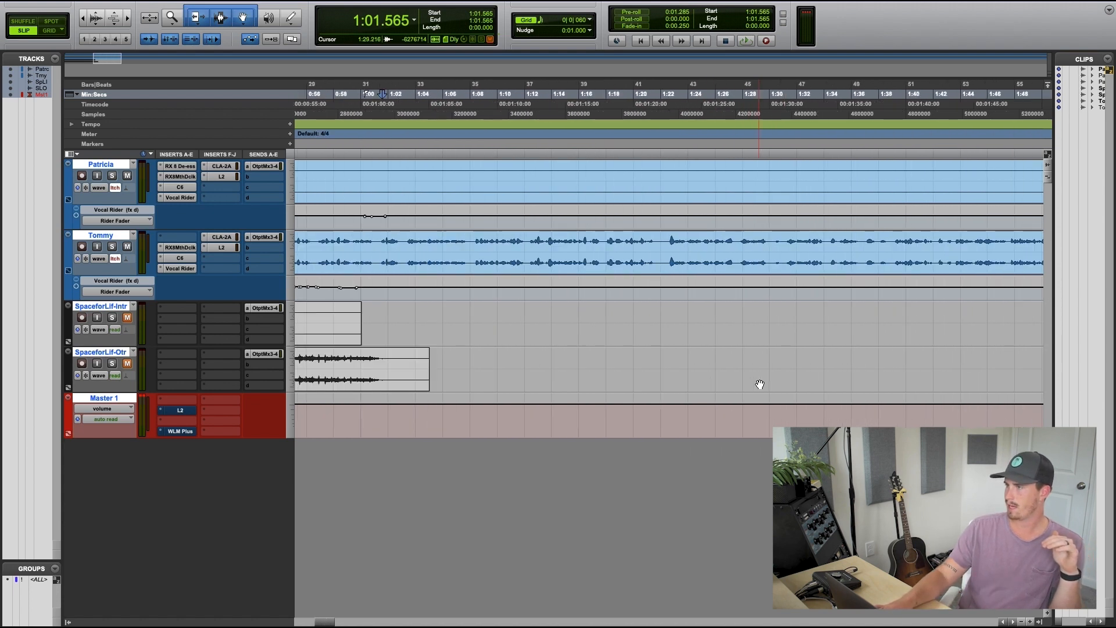
pyautogui.moveTo(352, 180); pyautogui.dragTo(512, 265)
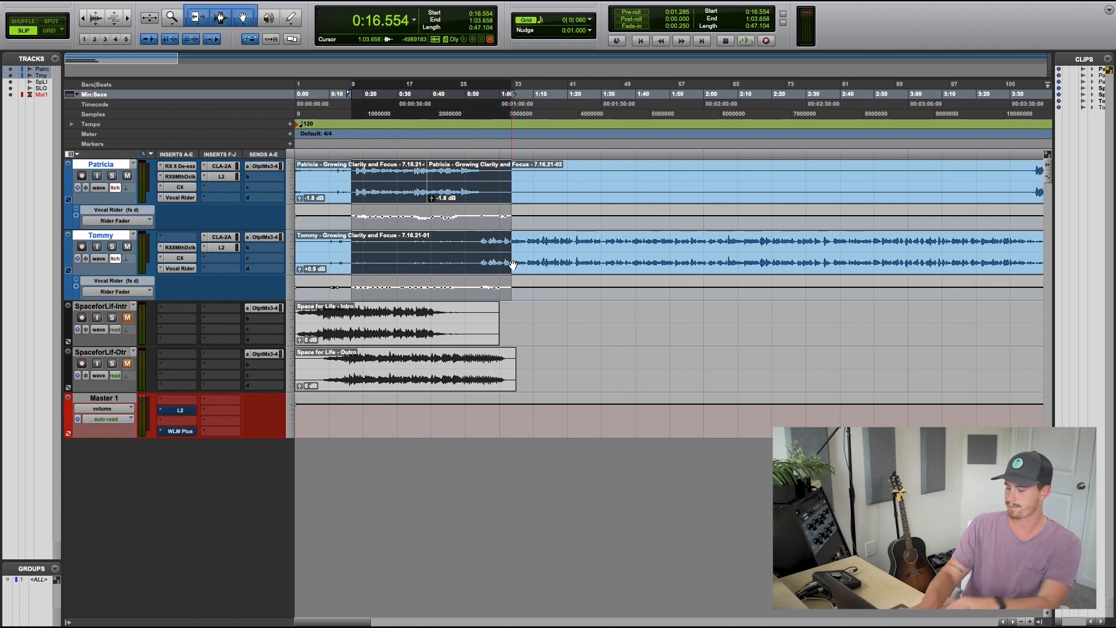
# Step: Bounce the selected range offline as a 24-bit, 48 kHz interleaved WAV named "SFL - RX Test"
pyautogui.press('alt+super+b')
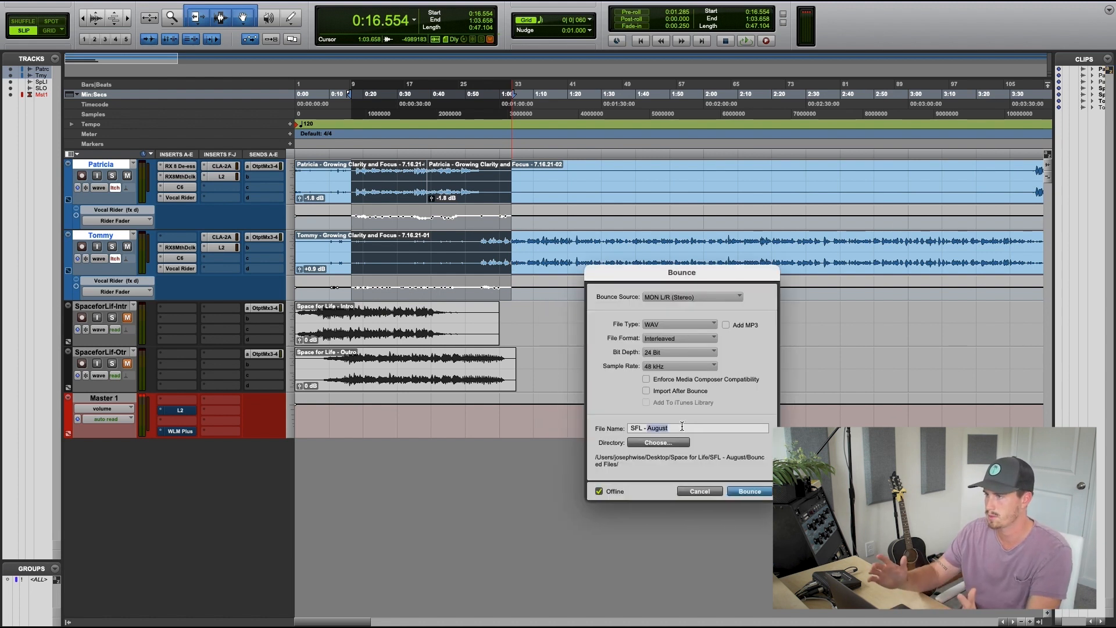
pyautogui.click(697, 430)
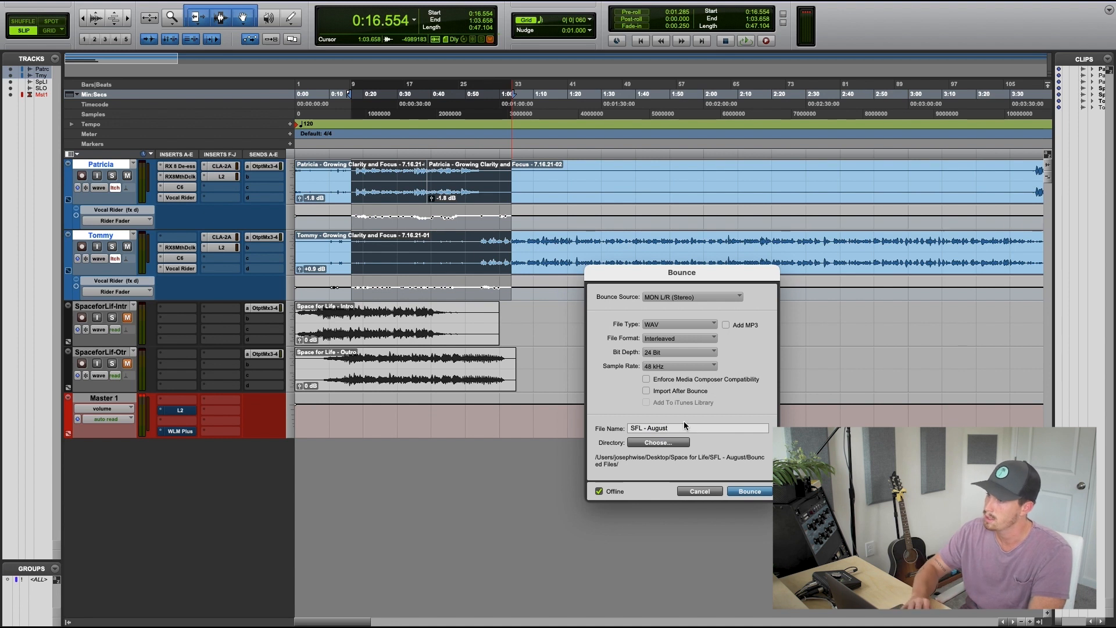
pyautogui.write('RX Te')
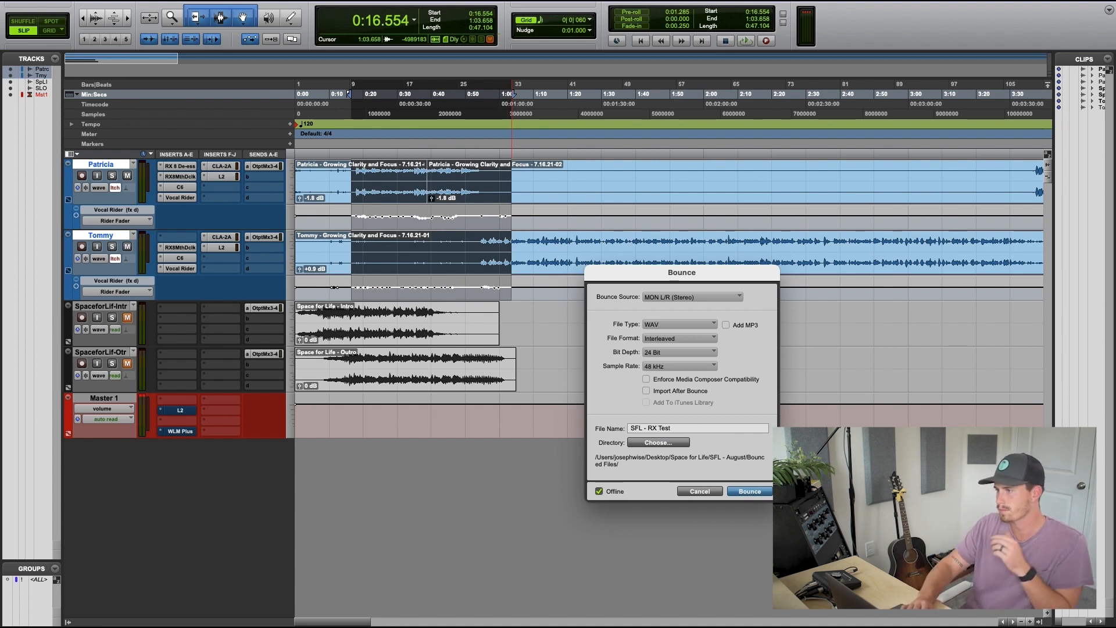
pyautogui.click(746, 490)
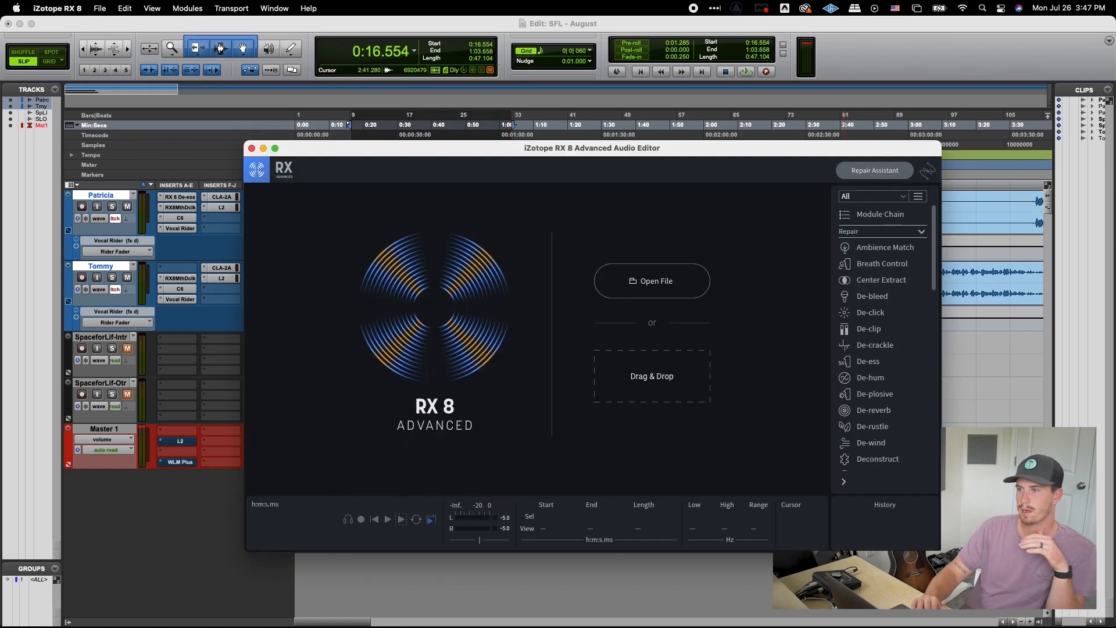
# Step: Open SFL - RX Test.wav in iZotope RX 8 and analyze it with Repair Assistant using the Dialogue material type
pyautogui.moveTo(560, 370); pyautogui.dragTo(640, 362)
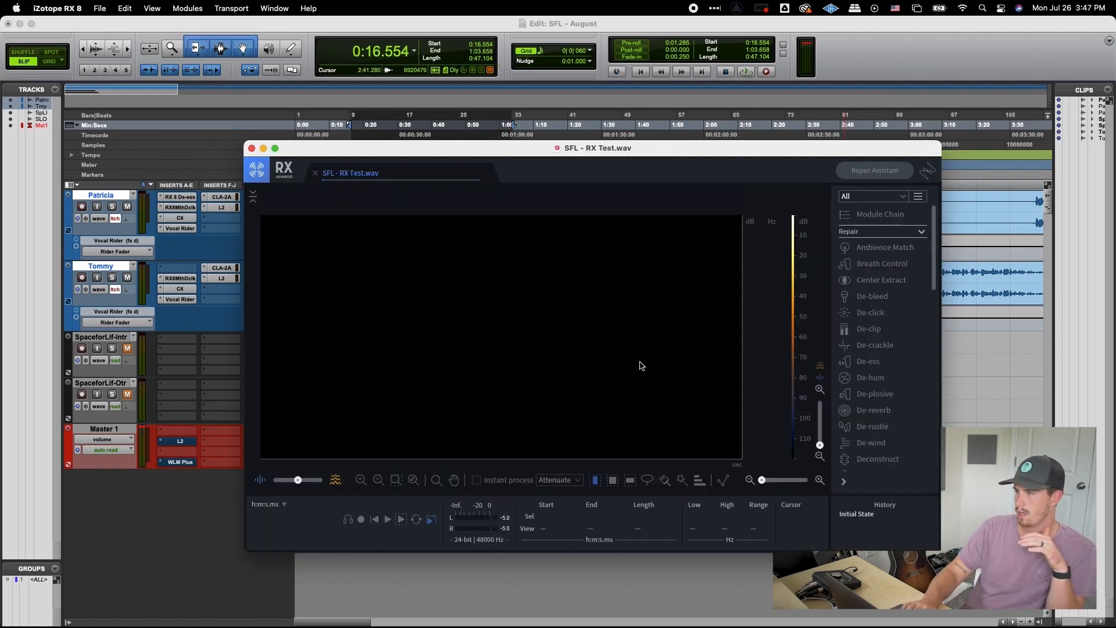
pyautogui.click(871, 172)
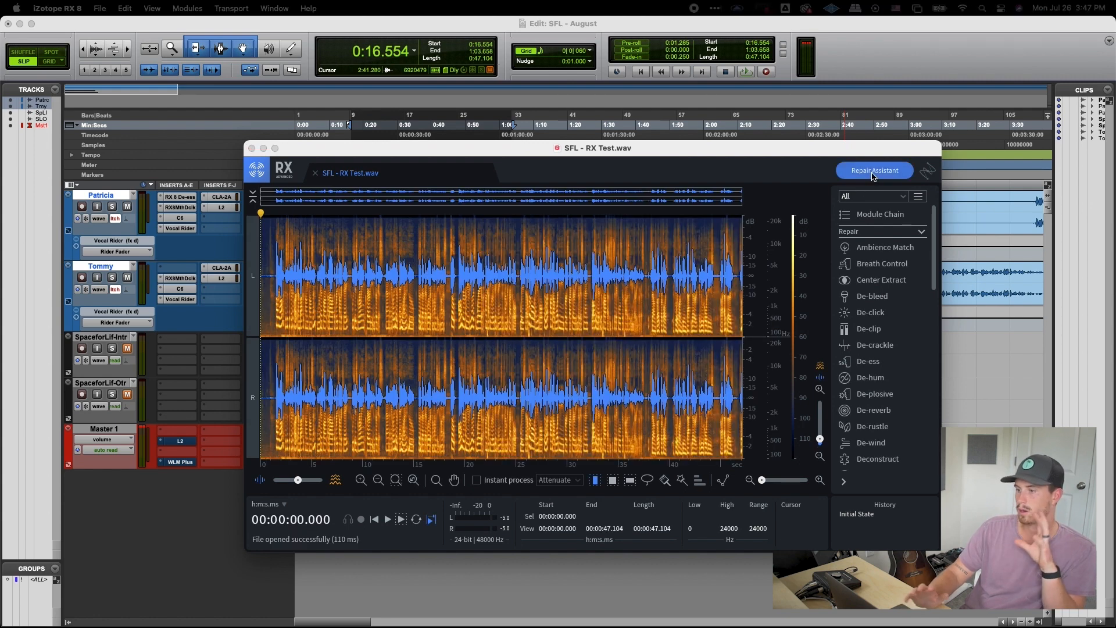
pyautogui.moveTo(458, 534); pyautogui.dragTo(594, 295)
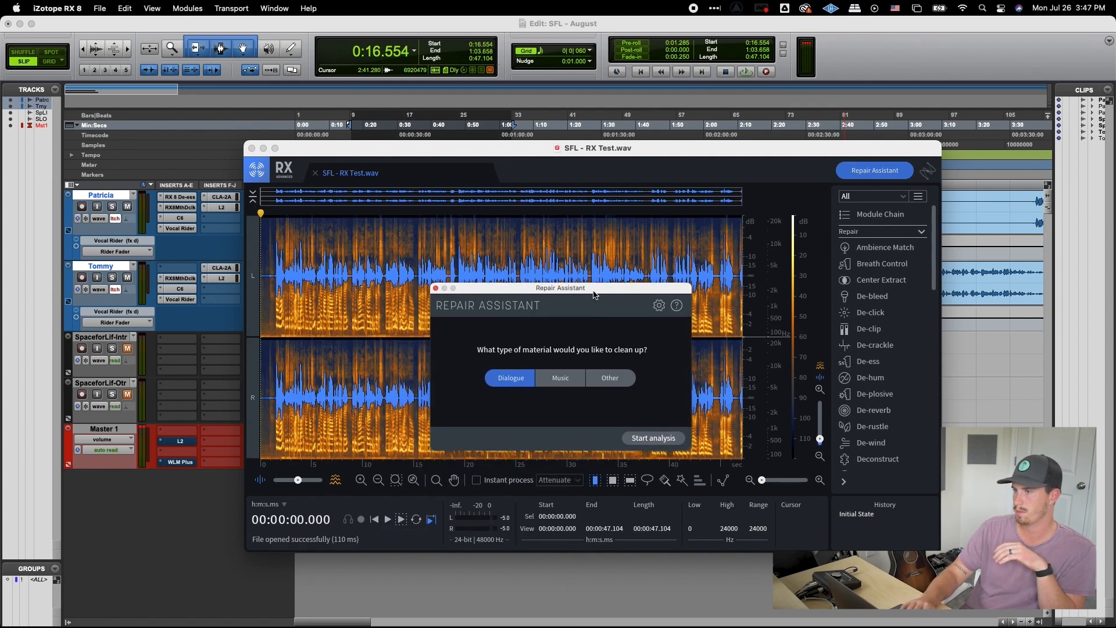
pyautogui.click(647, 437)
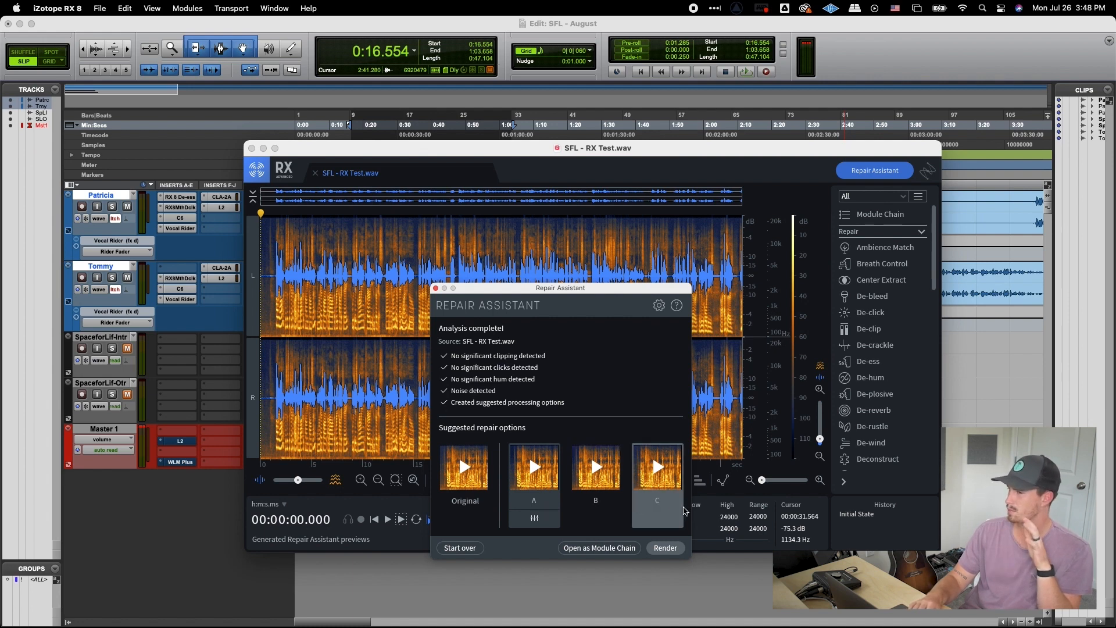
# Step: Show the strength control for repair option A, render that Dialogue Isolate option and close Repair Assistant
pyautogui.click(533, 517)
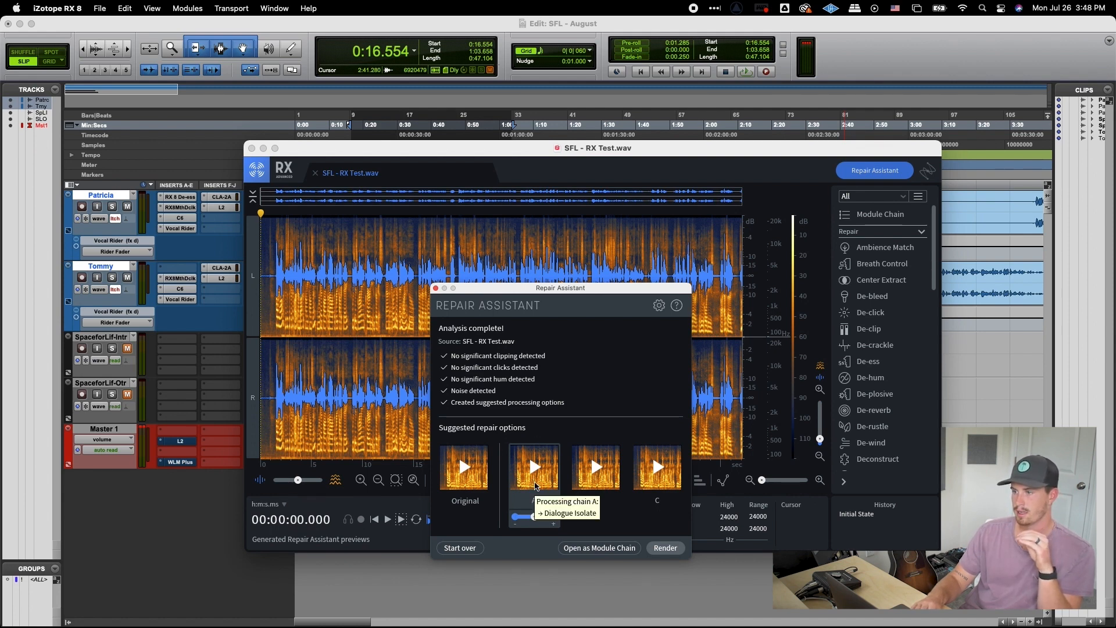
pyautogui.click(665, 553)
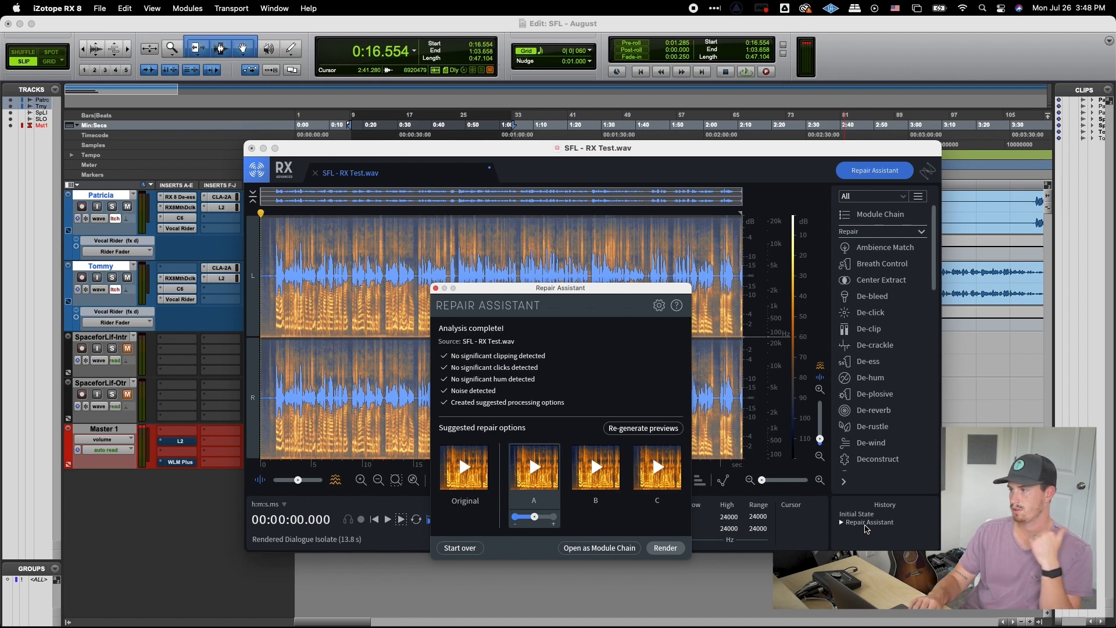
pyautogui.click(436, 288)
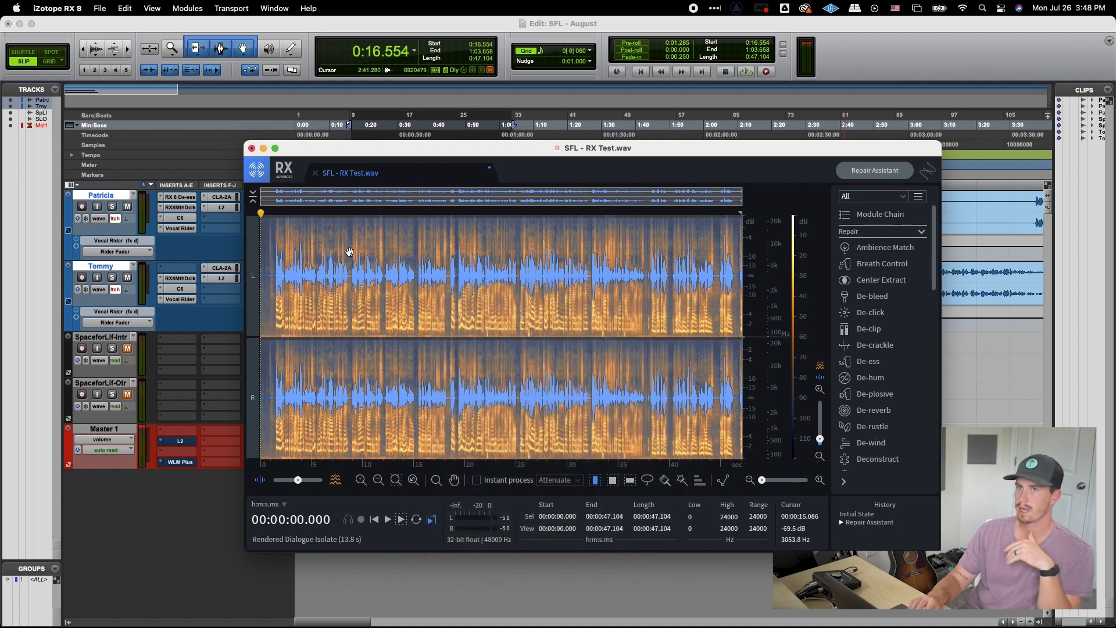
# Step: Export the repaired audio as a 24-bit WAV into Bounced Files, adding "post" to the file name
pyautogui.click(100, 8)
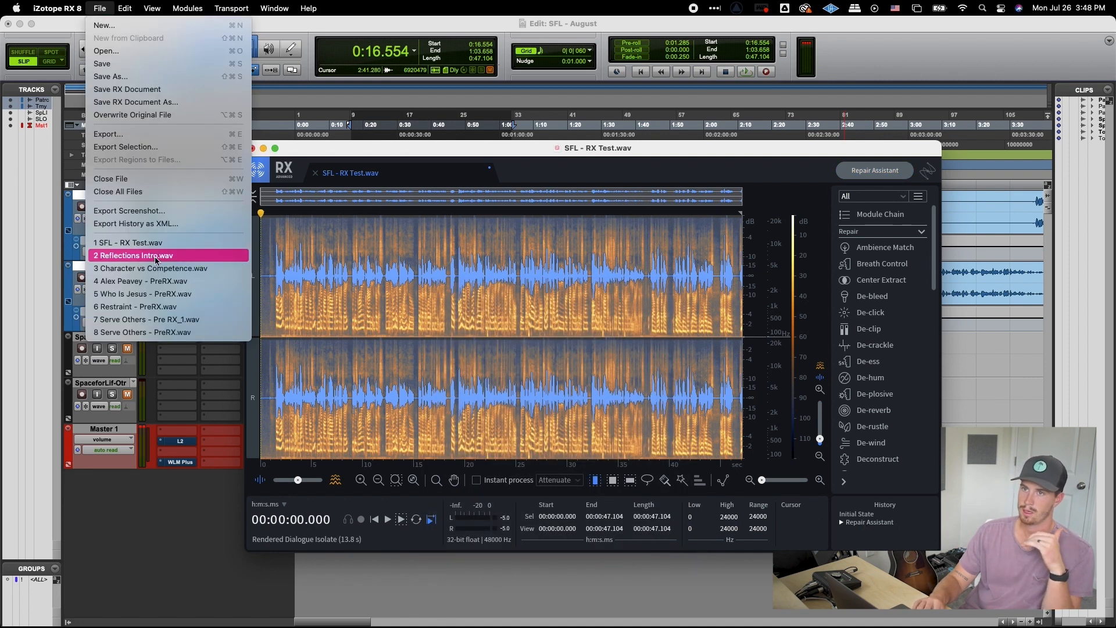
pyautogui.click(175, 135)
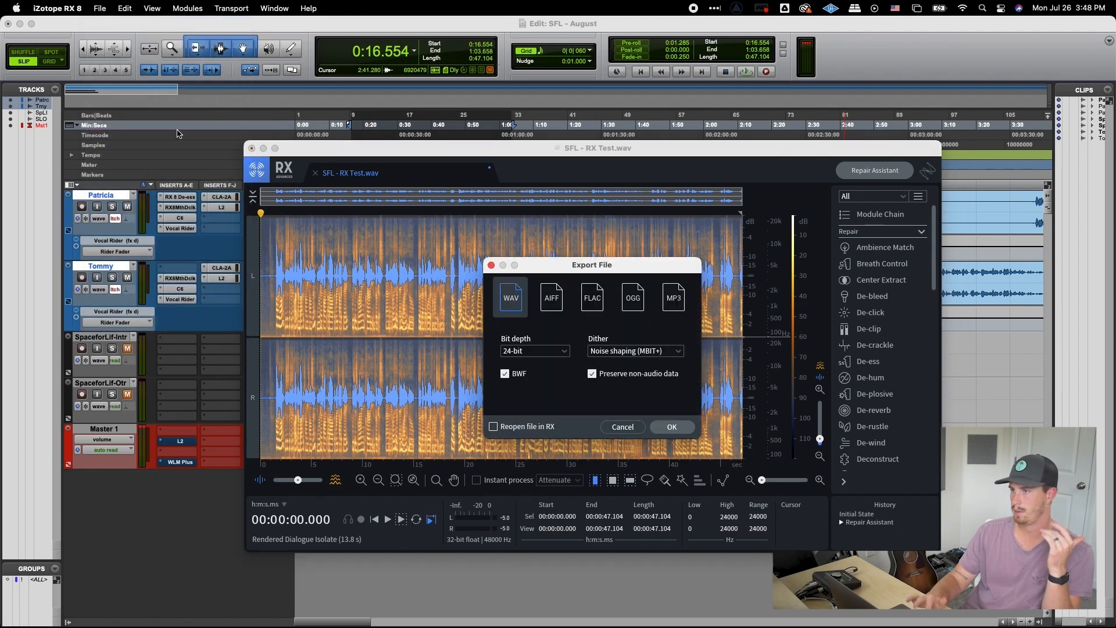
pyautogui.click(665, 431)
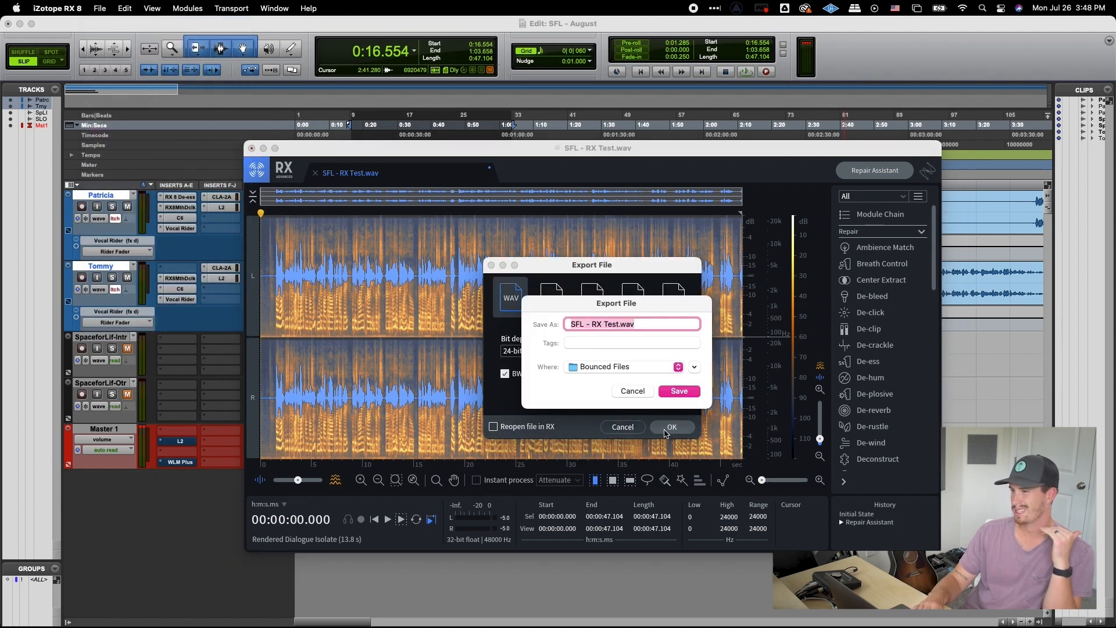
pyautogui.click(595, 324)
pyautogui.write('post')
pyautogui.click(679, 391)
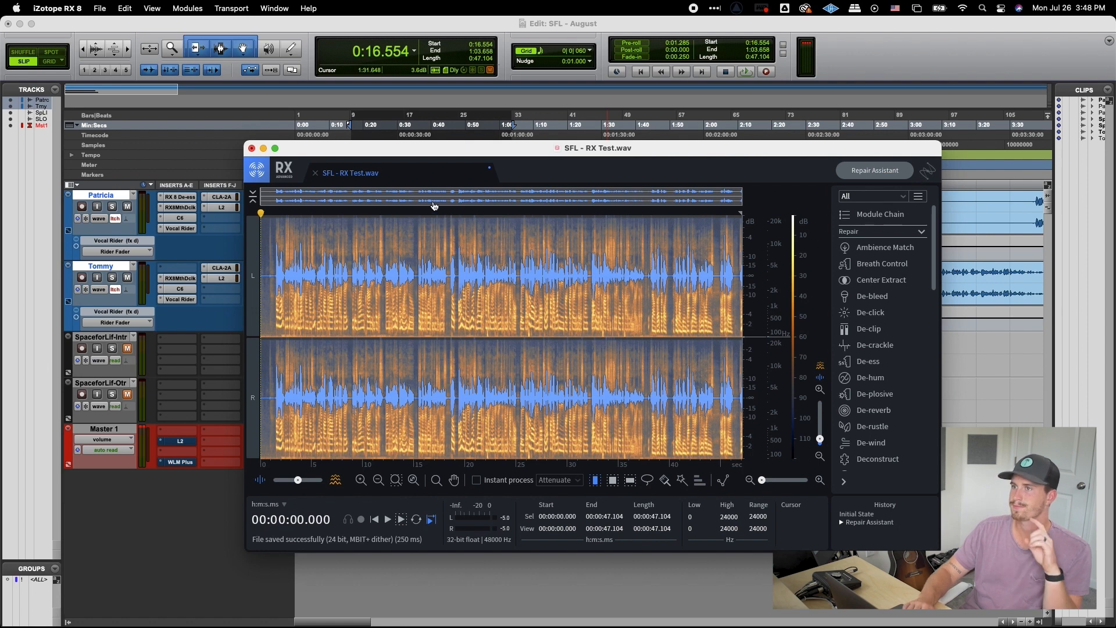
# Step: Switch back to Pro Tools and place the edit cursor at 0:16.896
pyautogui.press('super+Tab')
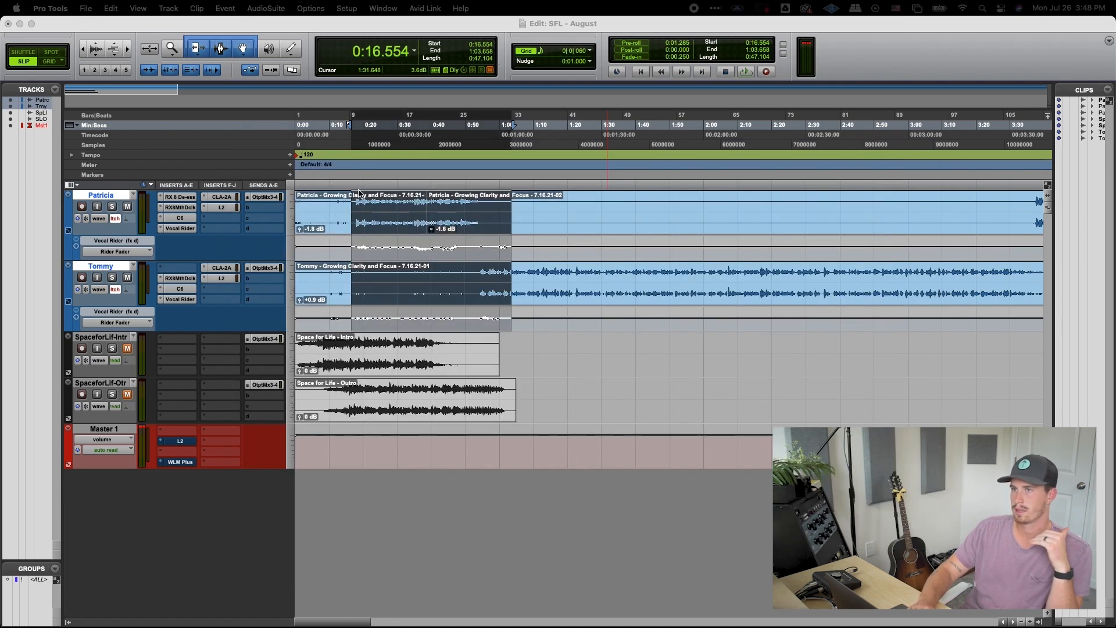
pyautogui.click(353, 186)
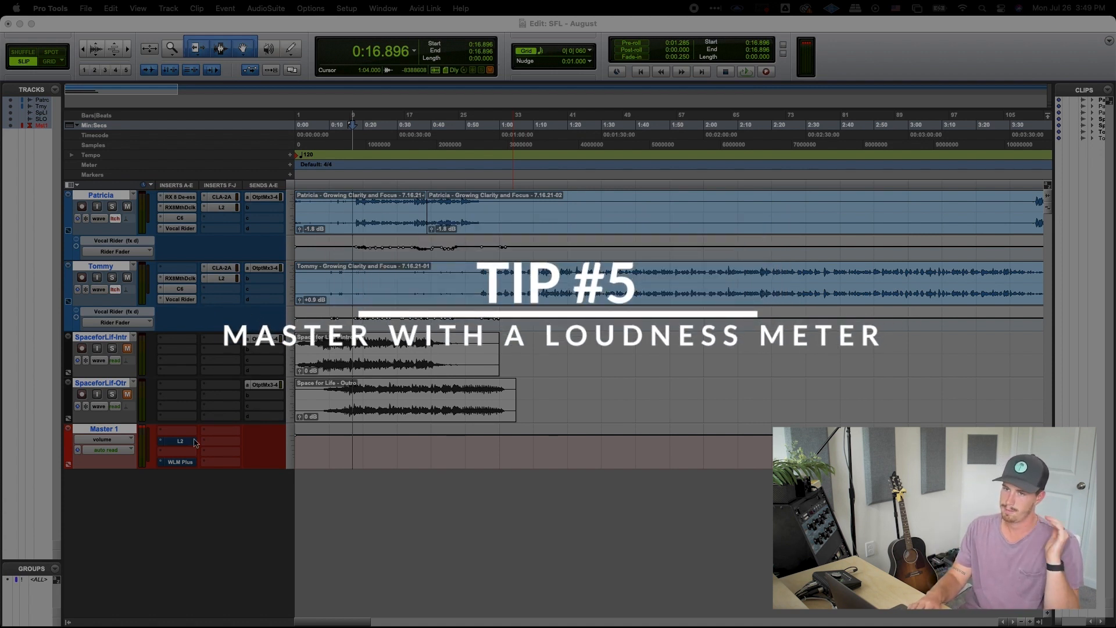
# Step: Enable and open the WLM Plus loudness meter on Master 1 and load its Apple Podcast/Music: -16dB preset
pyautogui.keyDown('super'); pyautogui.click(177, 464); pyautogui.keyUp('super')
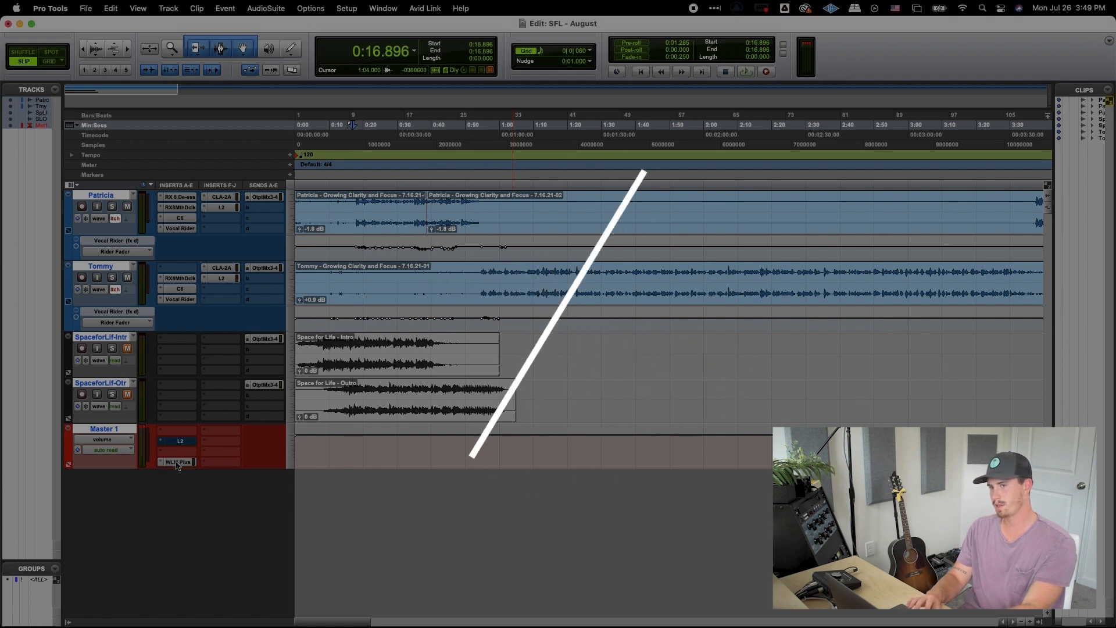
pyautogui.click(194, 461)
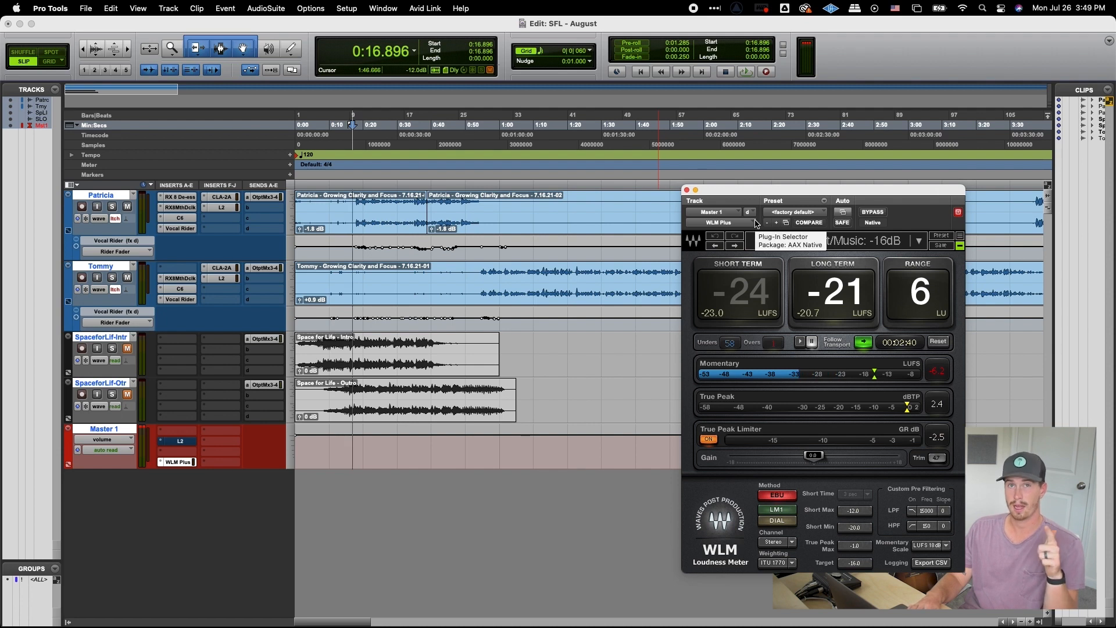
pyautogui.hscroll(2, 504, 221)
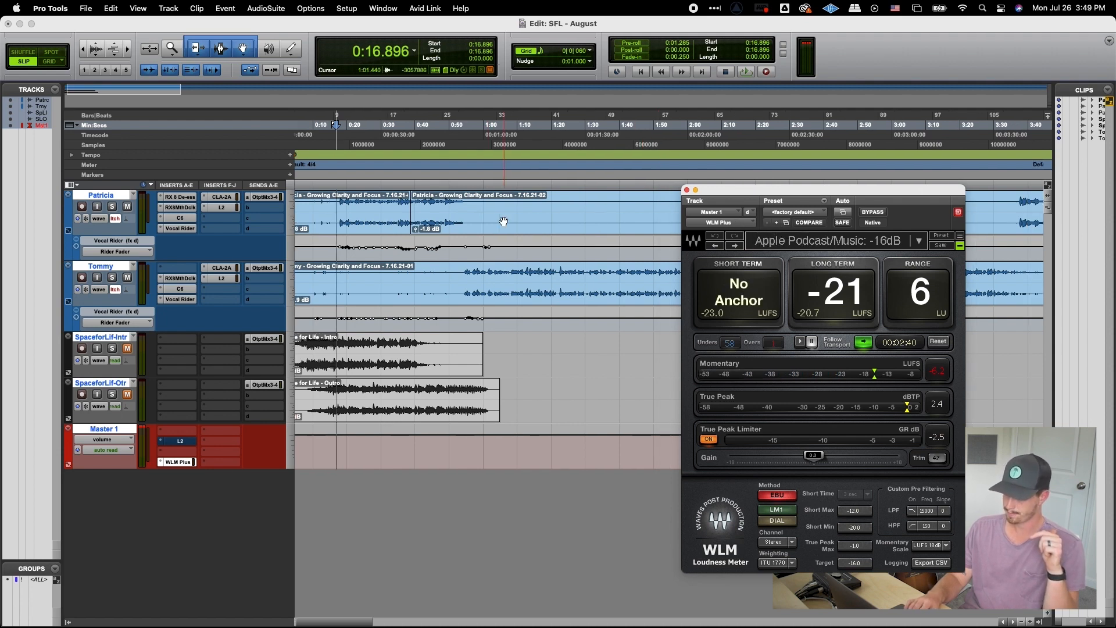
pyautogui.click(839, 245)
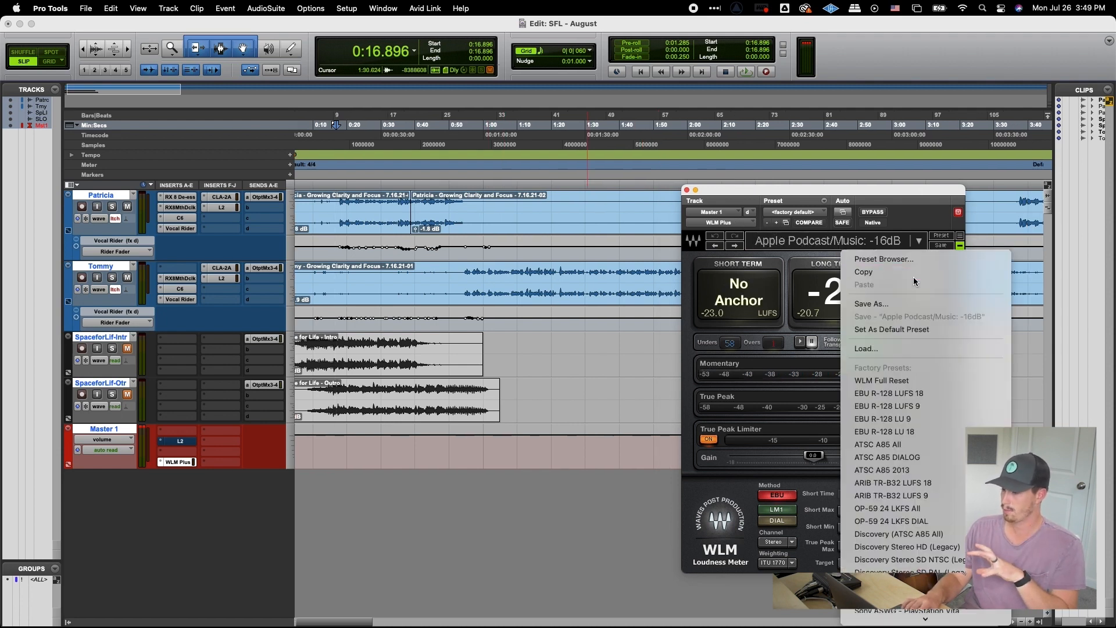
pyautogui.scroll(-3, 881, 552)
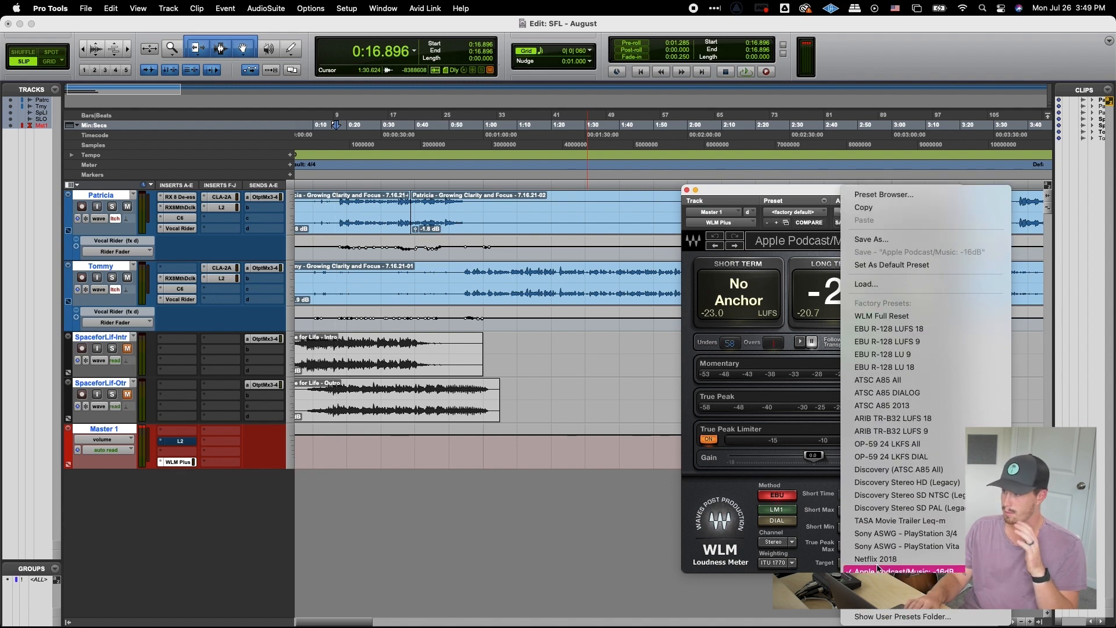
pyautogui.click(878, 571)
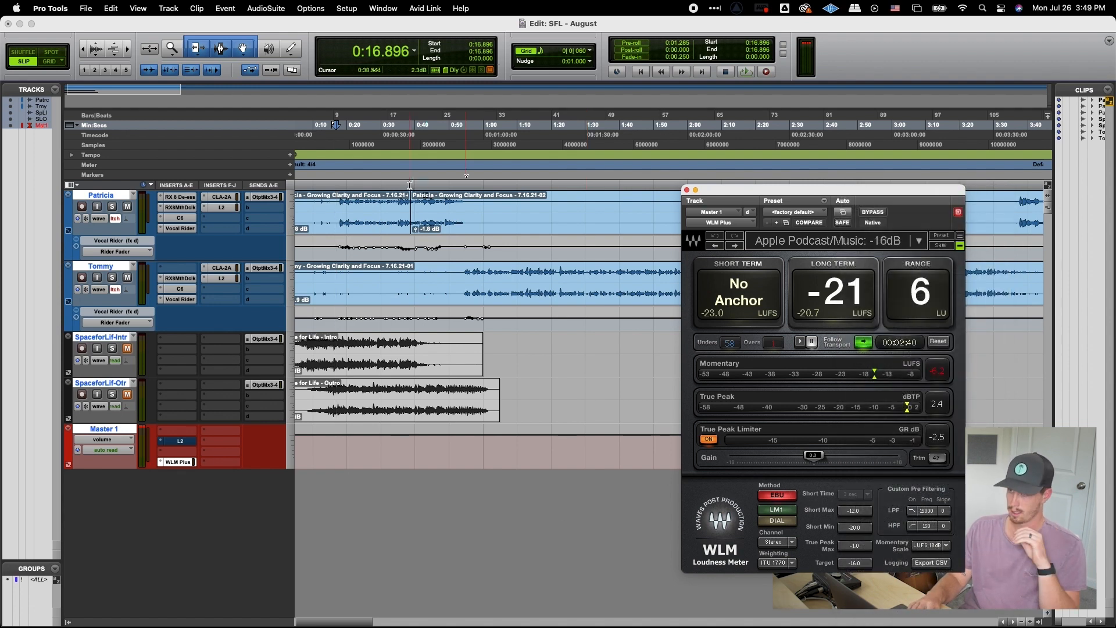
# Step: Play a short passage from 0:36.352 and check its loudness on the WLM Plus meter
pyautogui.click(403, 187)
pyautogui.press('space')
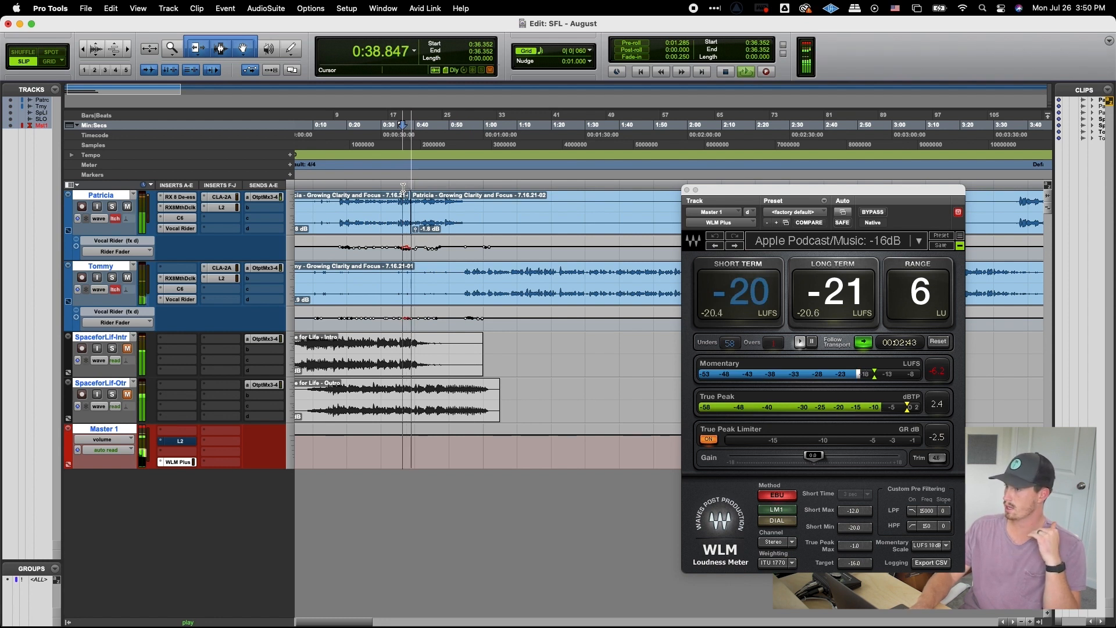
pyautogui.press('space')
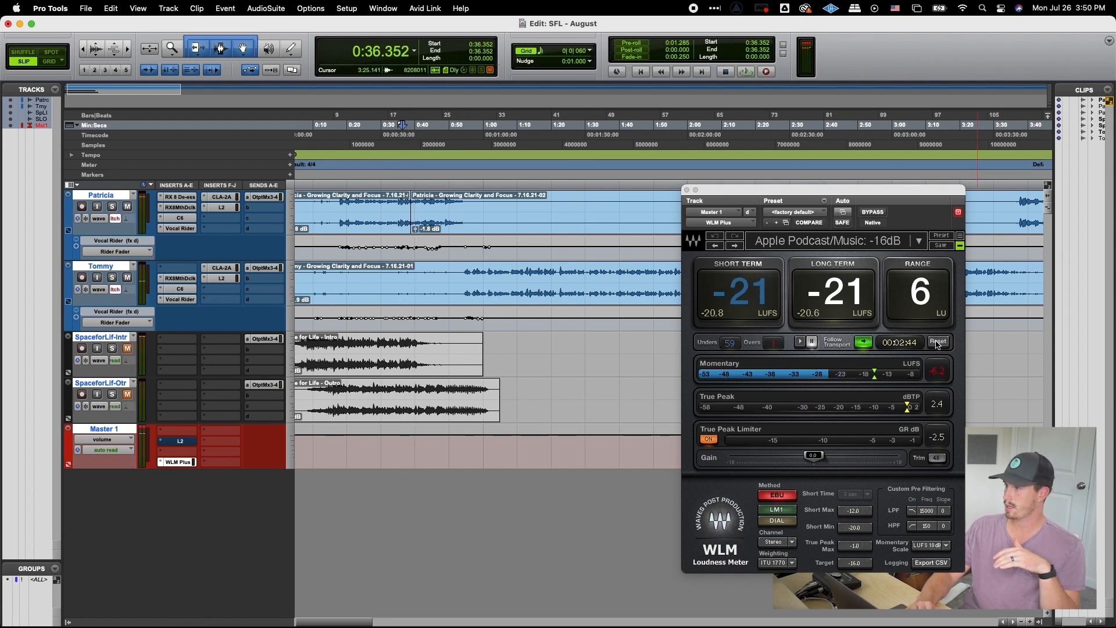
# Step: Reset the loudness meter and measure the mix again by playing from 0:31.744
pyautogui.click(937, 343)
pyautogui.click(387, 186)
pyautogui.press('space')
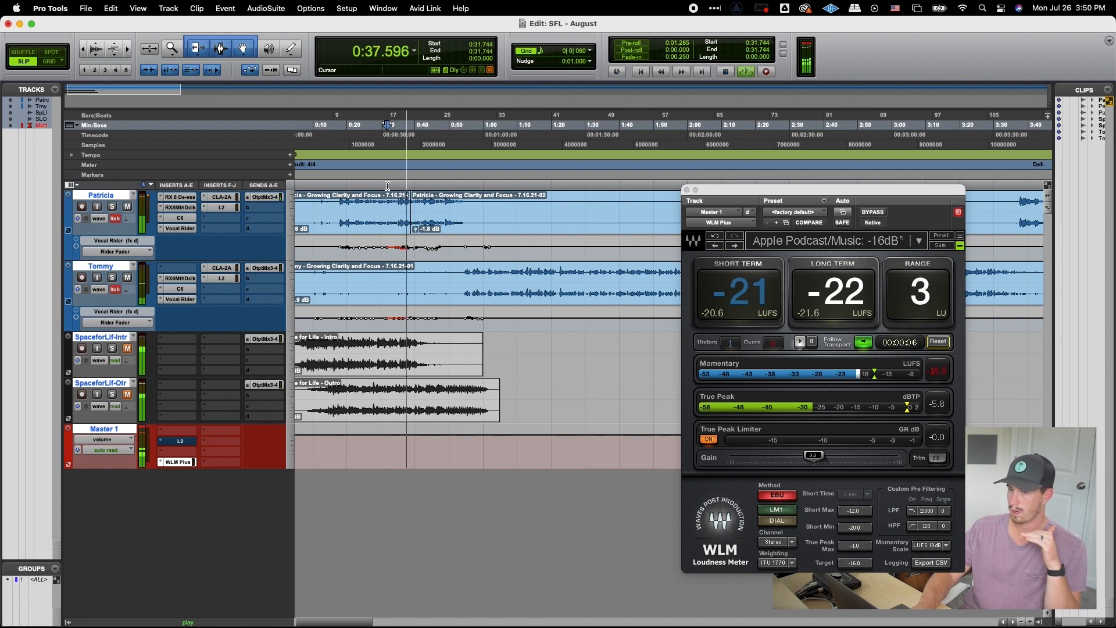
pyautogui.press('space')
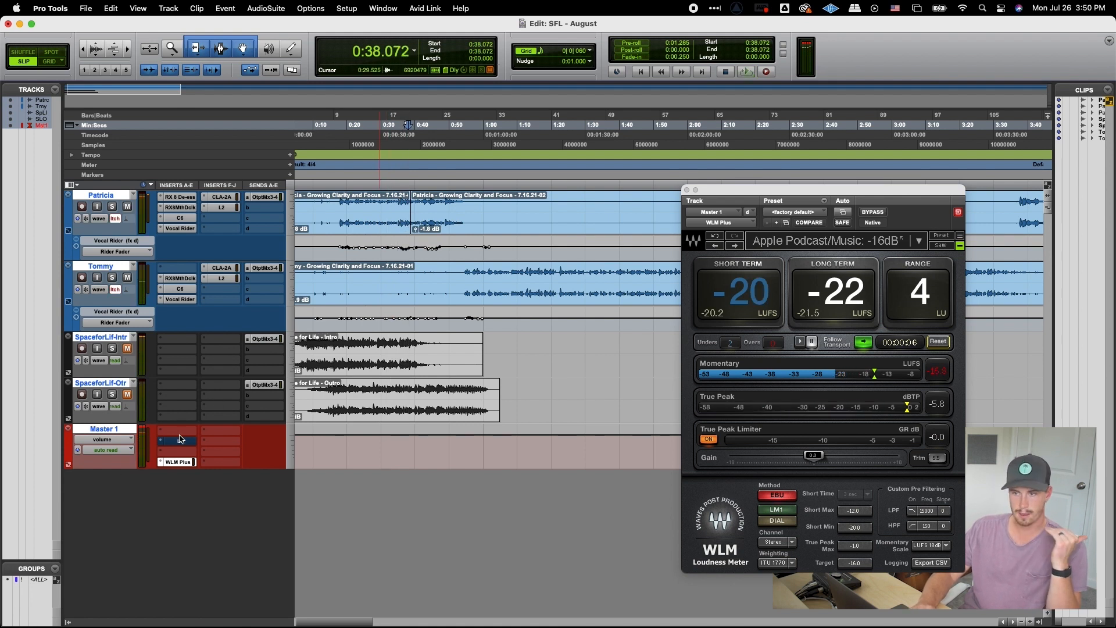
# Step: Insert the stereo Maserati GRP plug-in in the first insert slot of Master 1 and set it to Master mode
pyautogui.click(179, 437)
pyautogui.moveTo(221, 431)
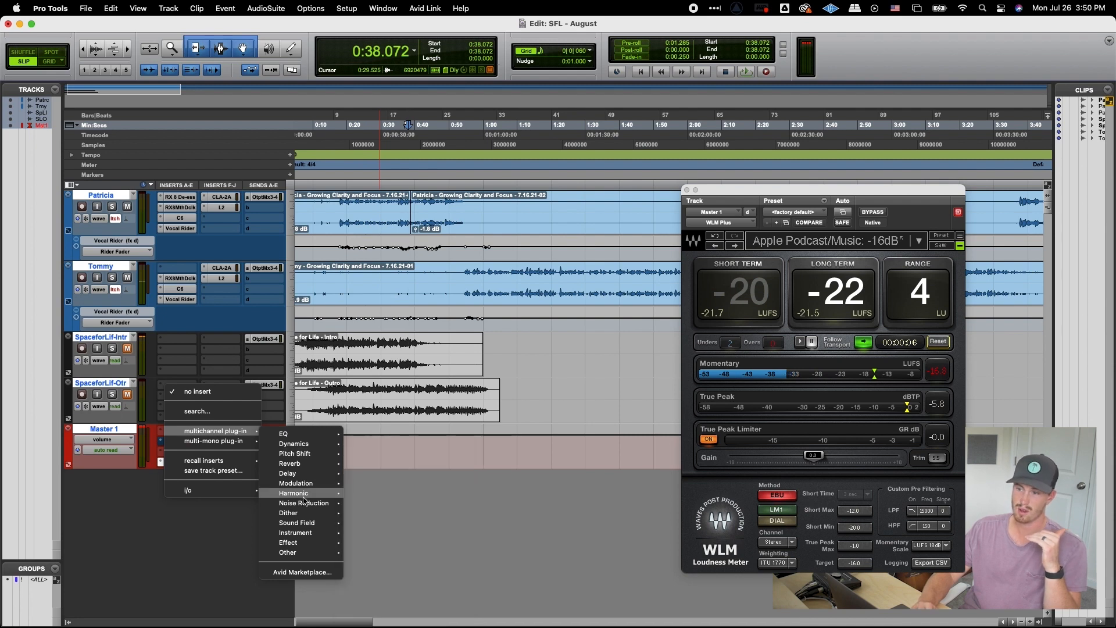
pyautogui.moveTo(306, 543)
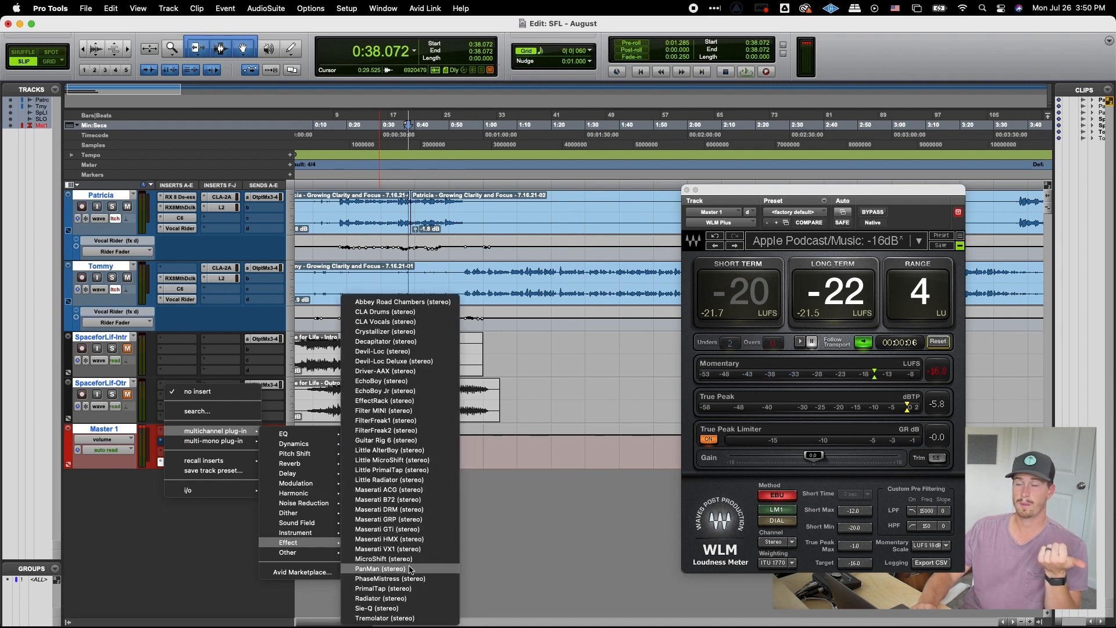
pyautogui.click(426, 519)
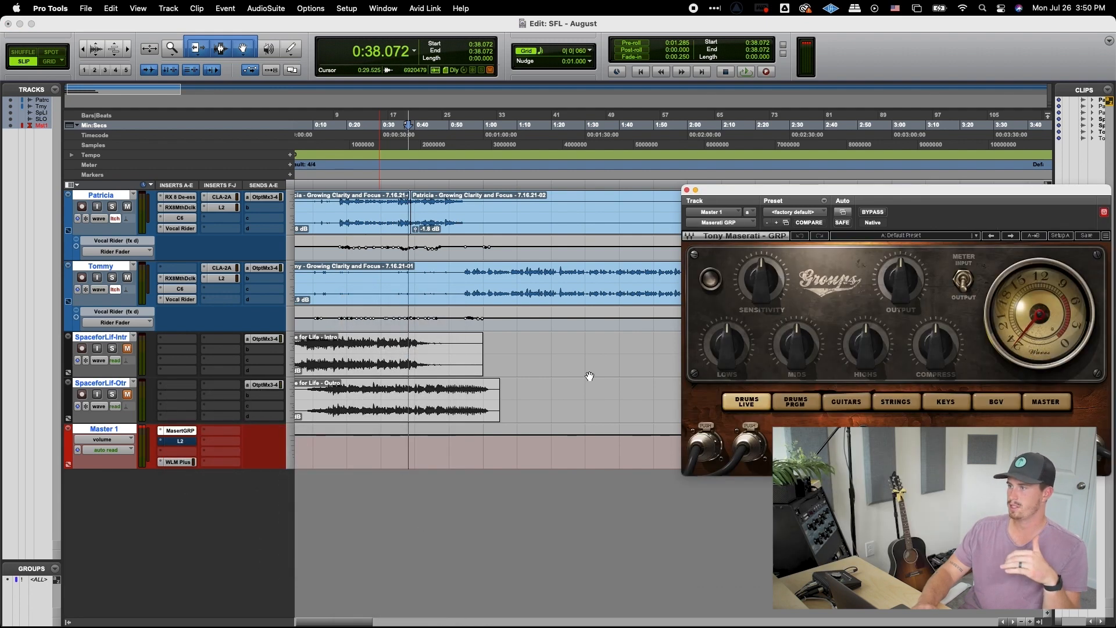
pyautogui.moveTo(866, 188); pyautogui.dragTo(611, 186)
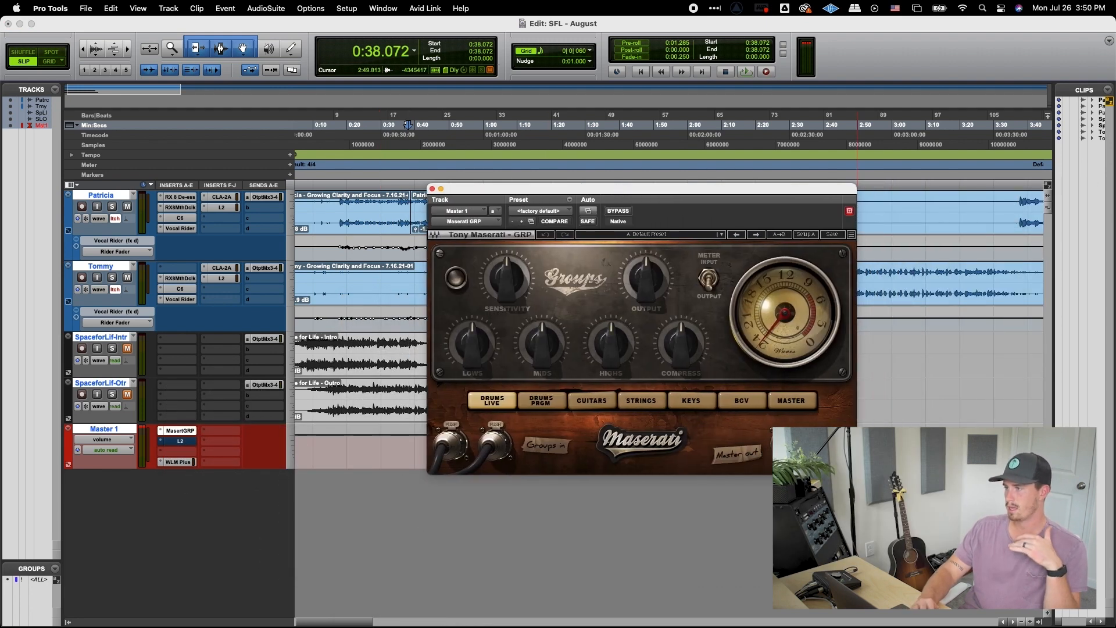
pyautogui.click(792, 401)
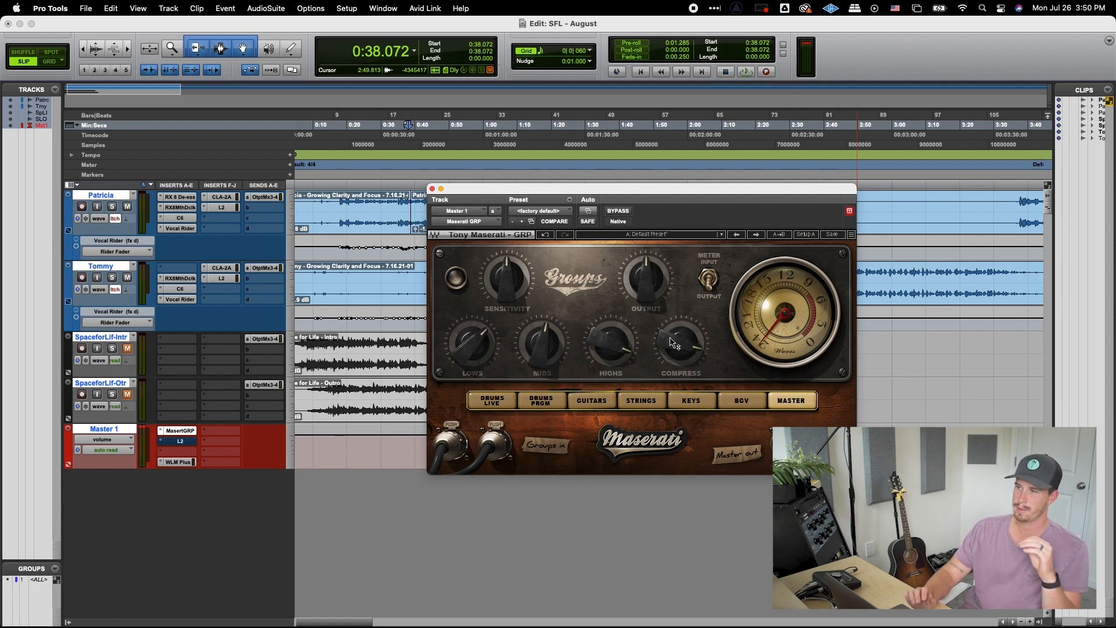
# Step: Reduce the Compress and Highs amounts in Maserati GRP, fine-tuning the Highs while playing from 0:17.920
pyautogui.moveTo(675, 343); pyautogui.dragTo(614, 331)
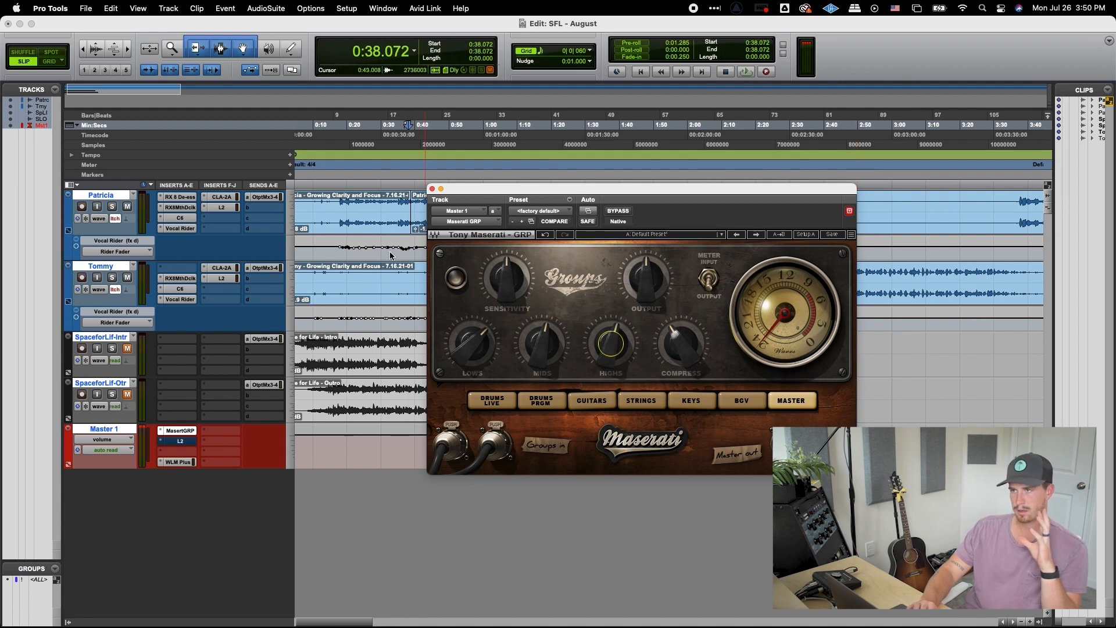
pyautogui.click(340, 183)
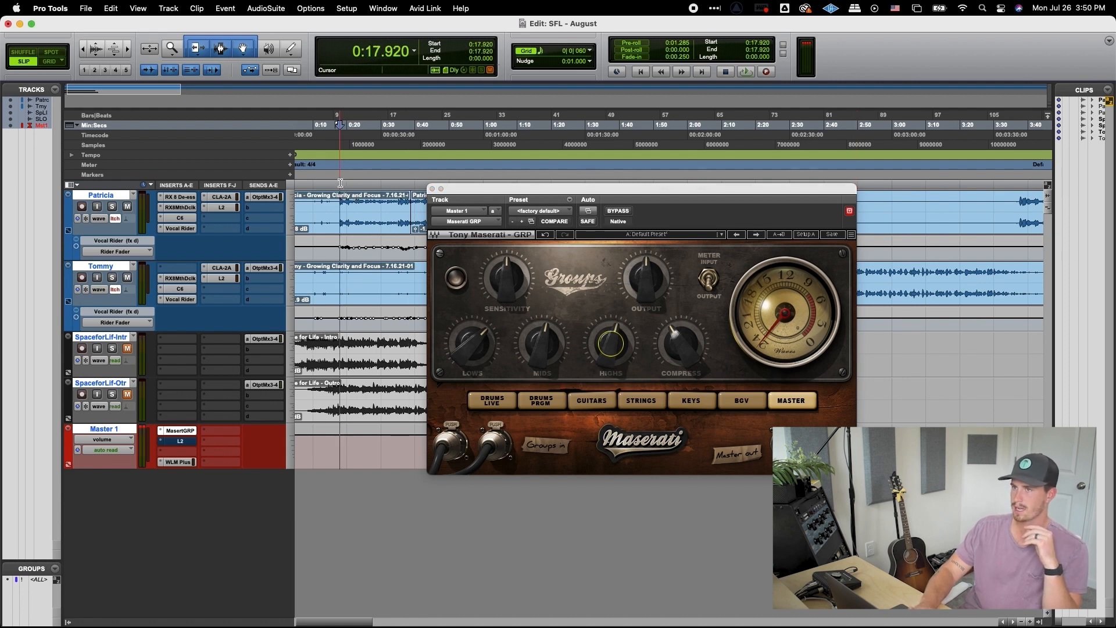
pyautogui.press('space')
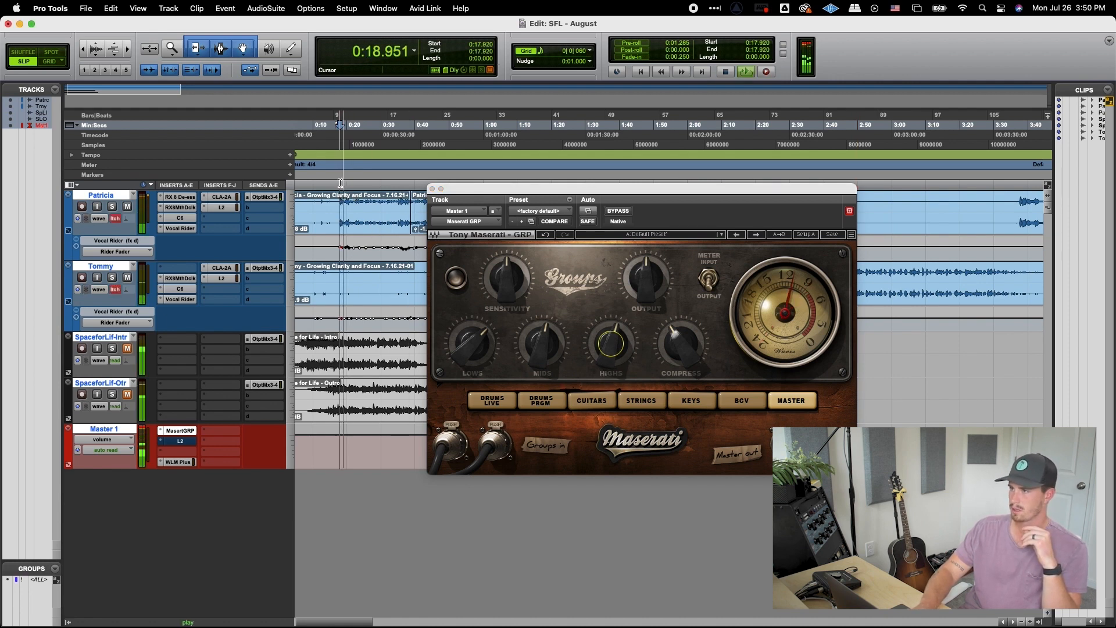
pyautogui.moveTo(609, 344); pyautogui.dragTo(609, 351)
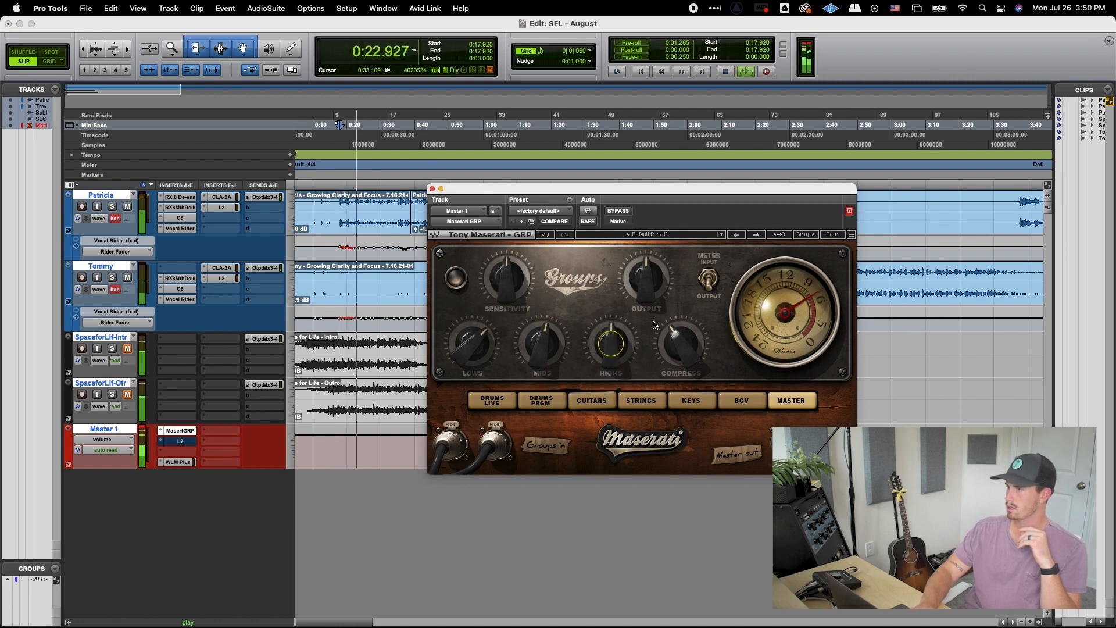
# Step: Close Maserati GRP, enable the L2 limiter on Master 1 with a threshold of -0.8, and check the loudness in WLM Plus
pyautogui.click(432, 189)
pyautogui.click(177, 462)
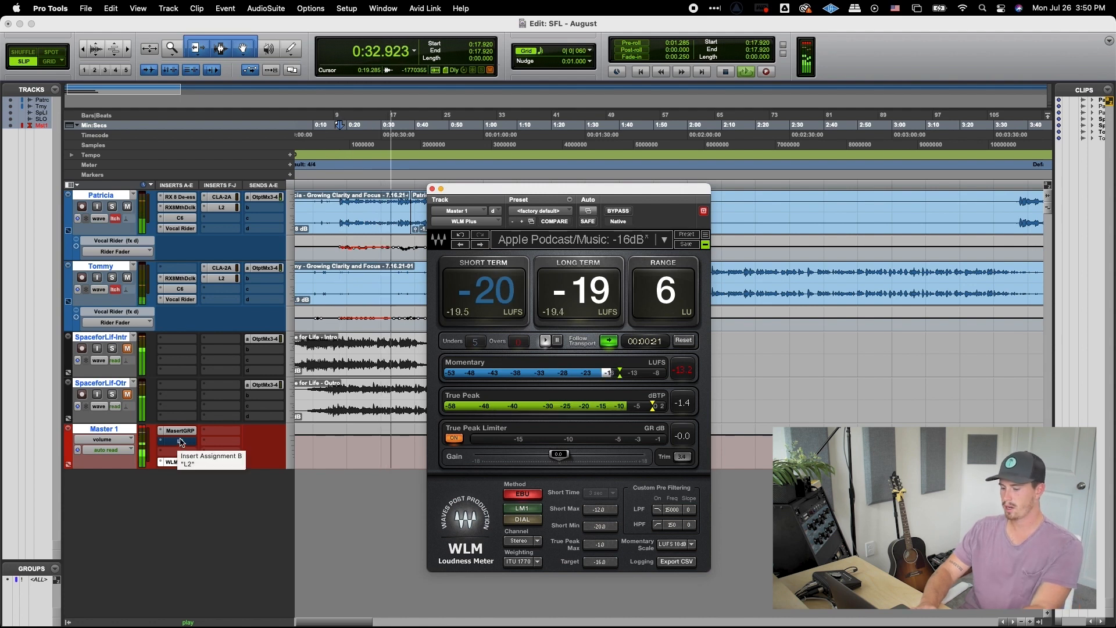
pyautogui.click(181, 441)
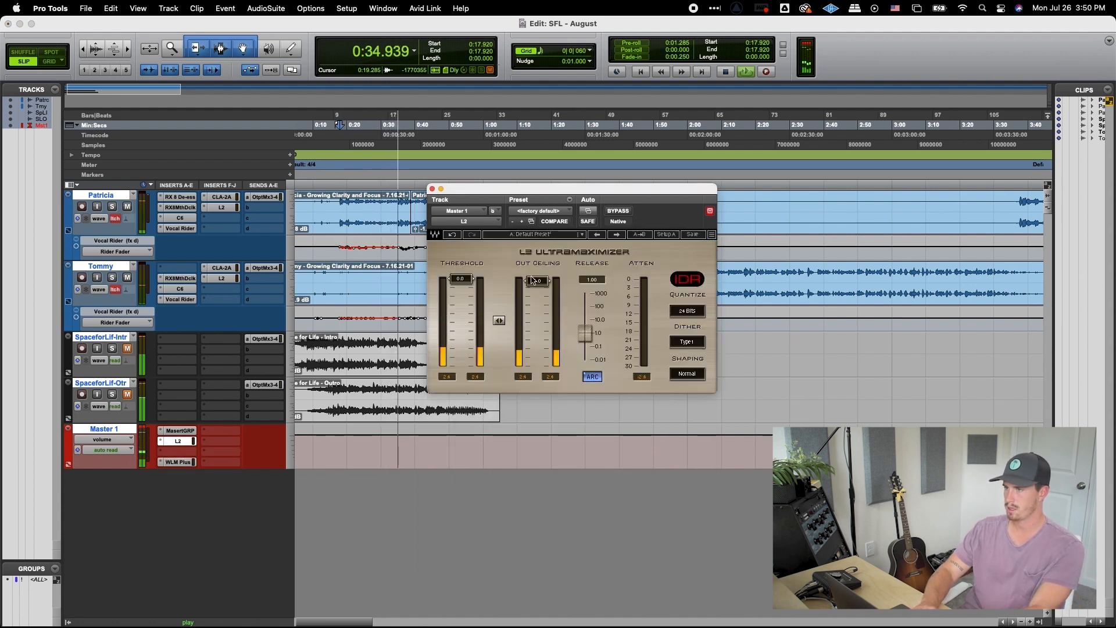
pyautogui.moveTo(464, 278); pyautogui.dragTo(463, 281)
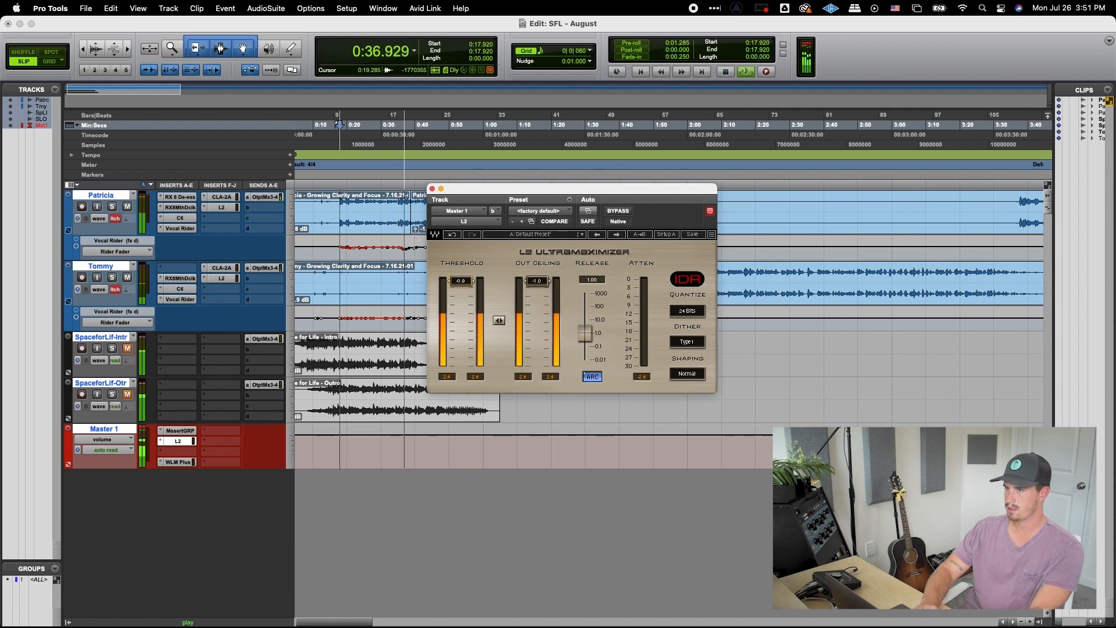
pyautogui.click(178, 462)
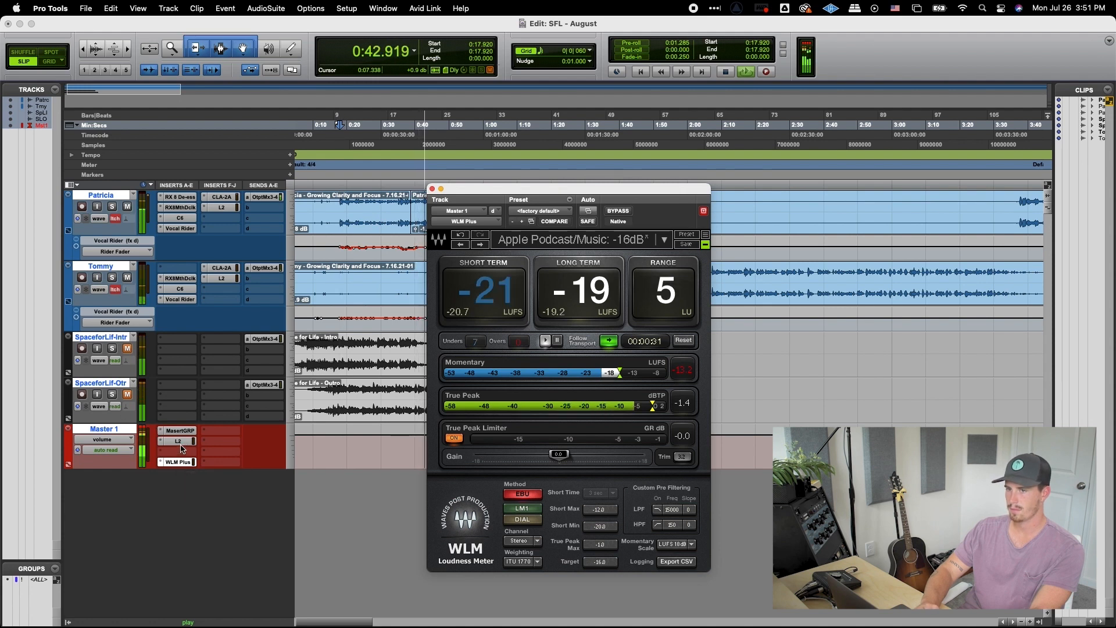
# Step: Lower the Master 1 L2 threshold to -1.5 and check the loudness again in WLM Plus
pyautogui.click(178, 441)
pyautogui.moveTo(461, 281); pyautogui.dragTo(461, 284)
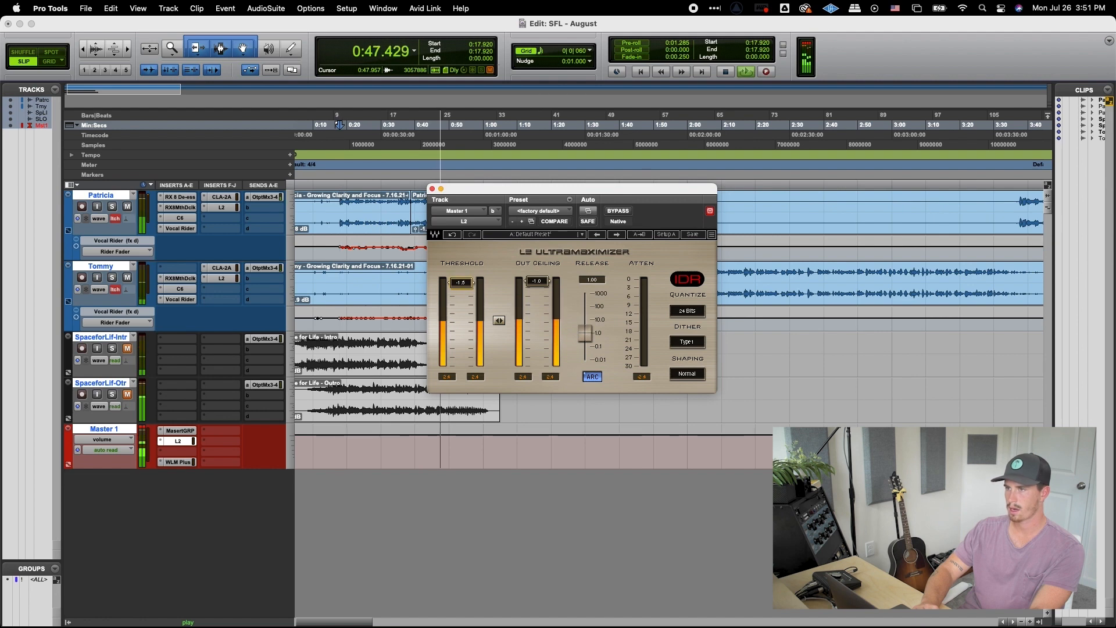
pyautogui.click(178, 462)
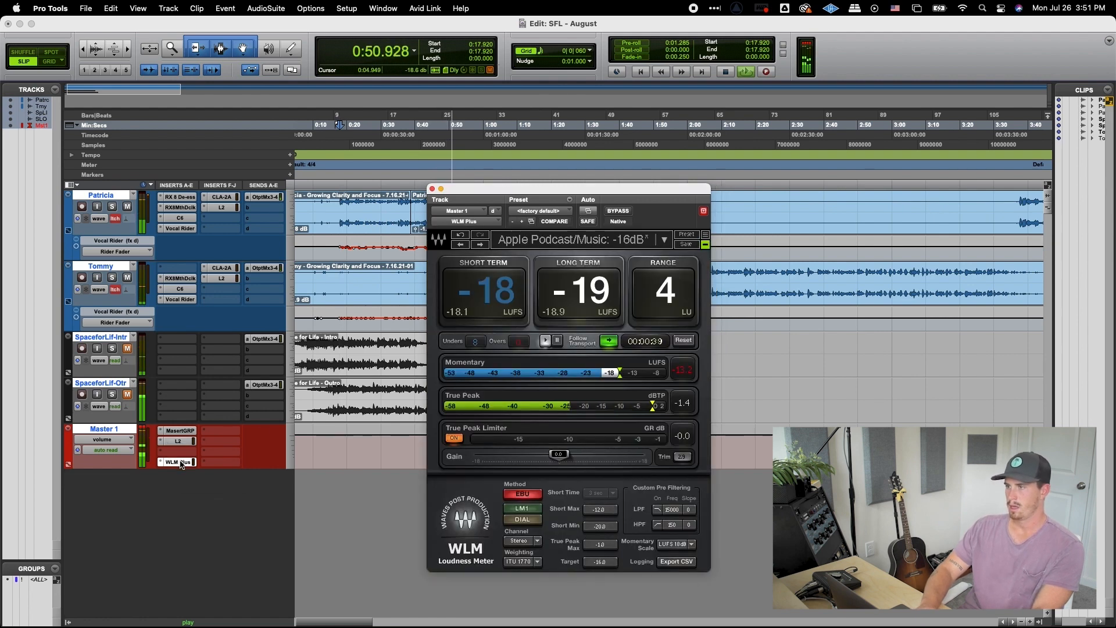